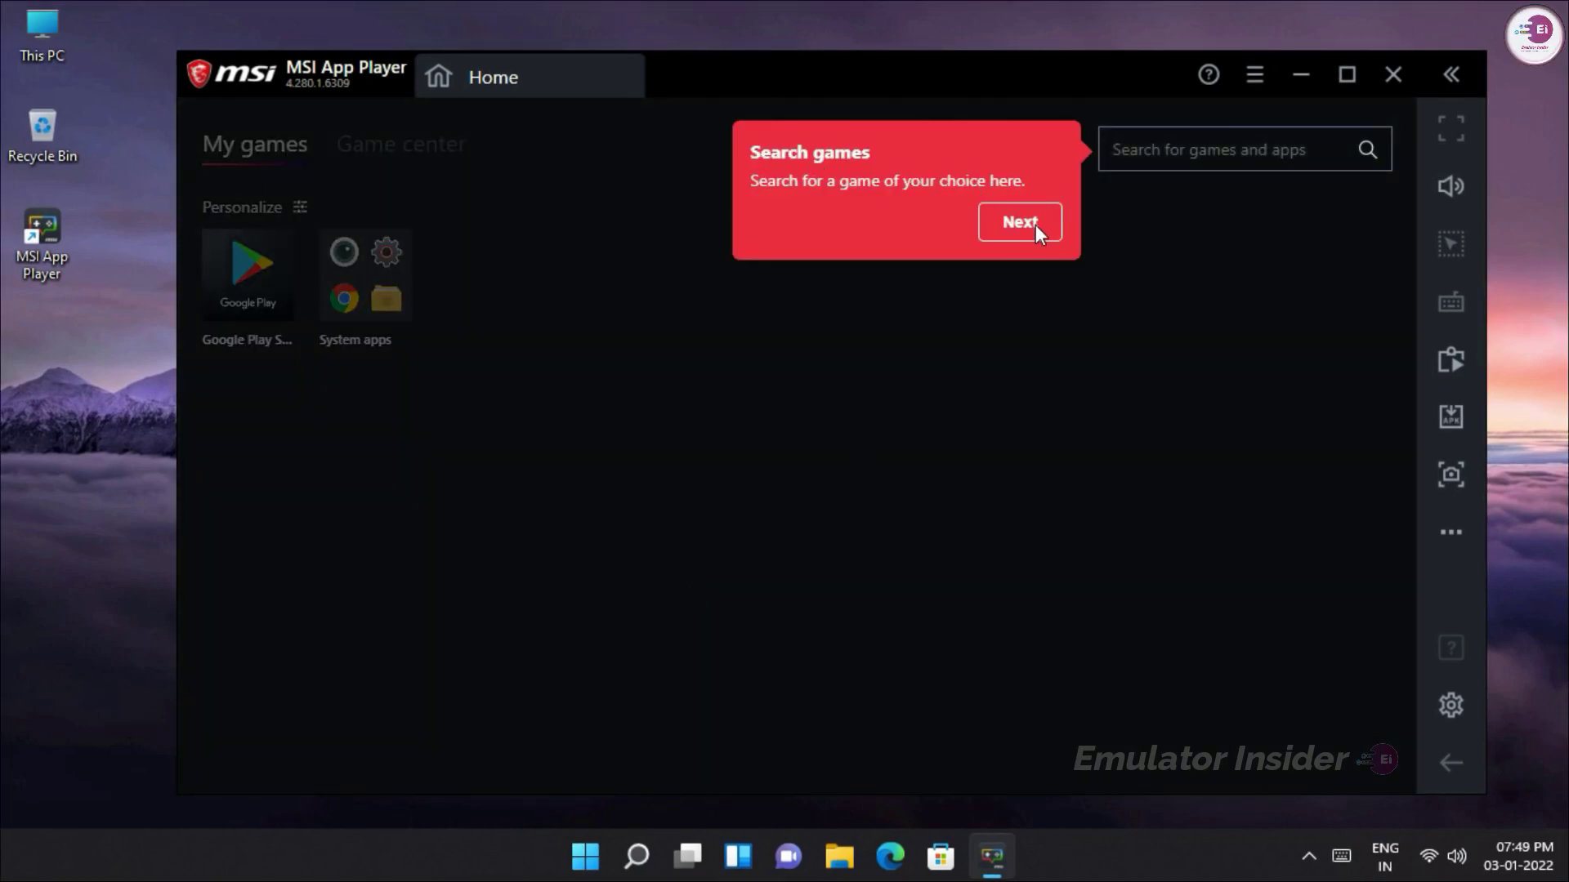
# - Go through the introductory Search games and Discover games tips on the home screen until the tour is dismissed
pyautogui.click(1034, 224)
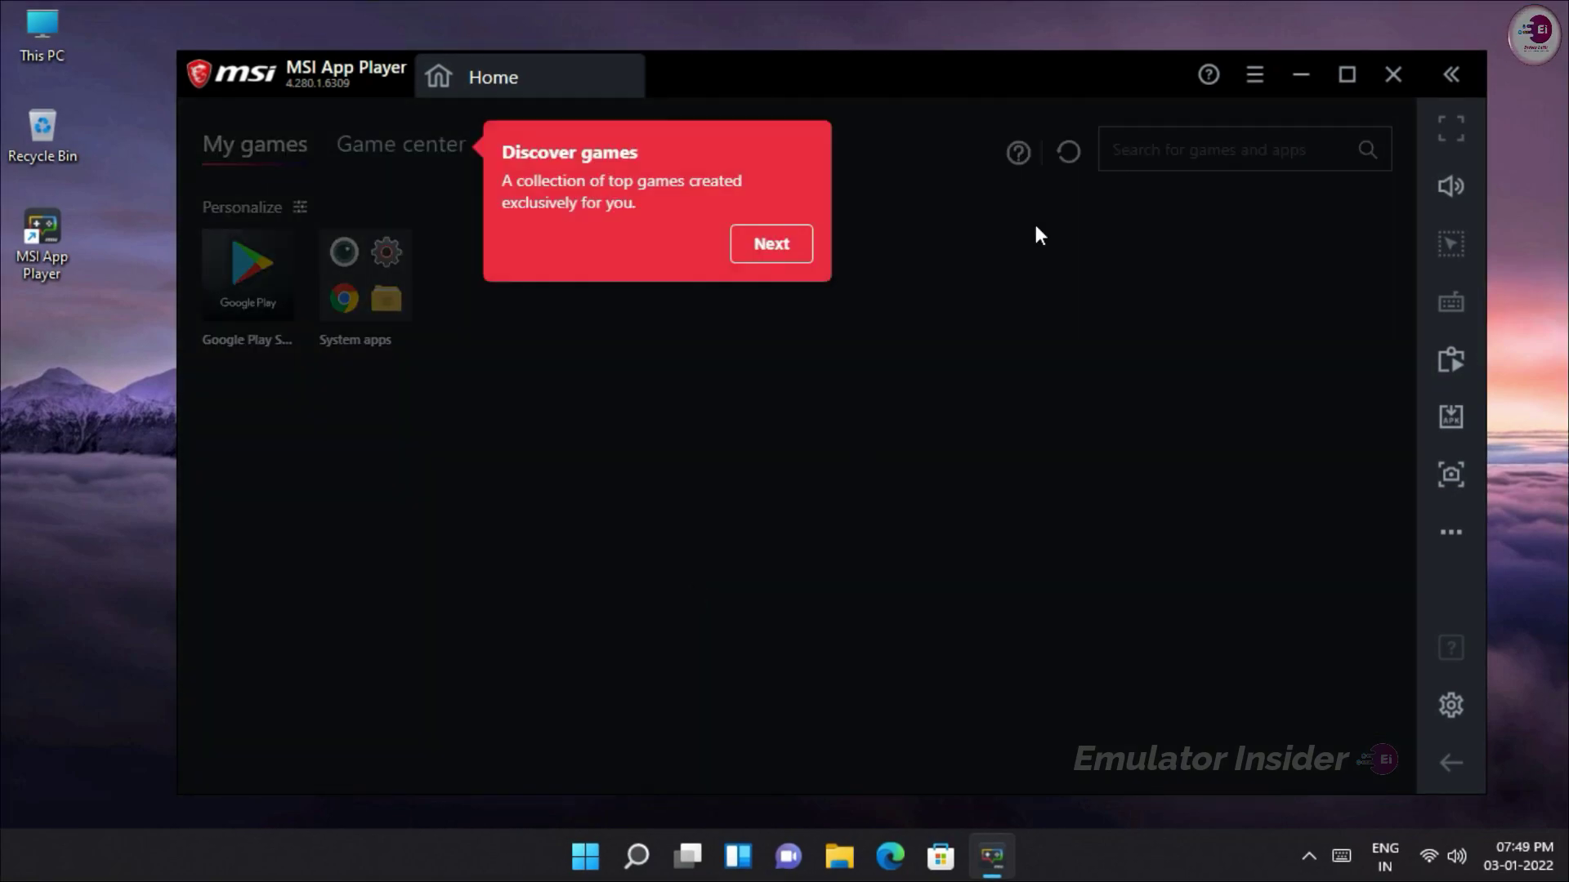
pyautogui.click(772, 244)
pyautogui.click(604, 225)
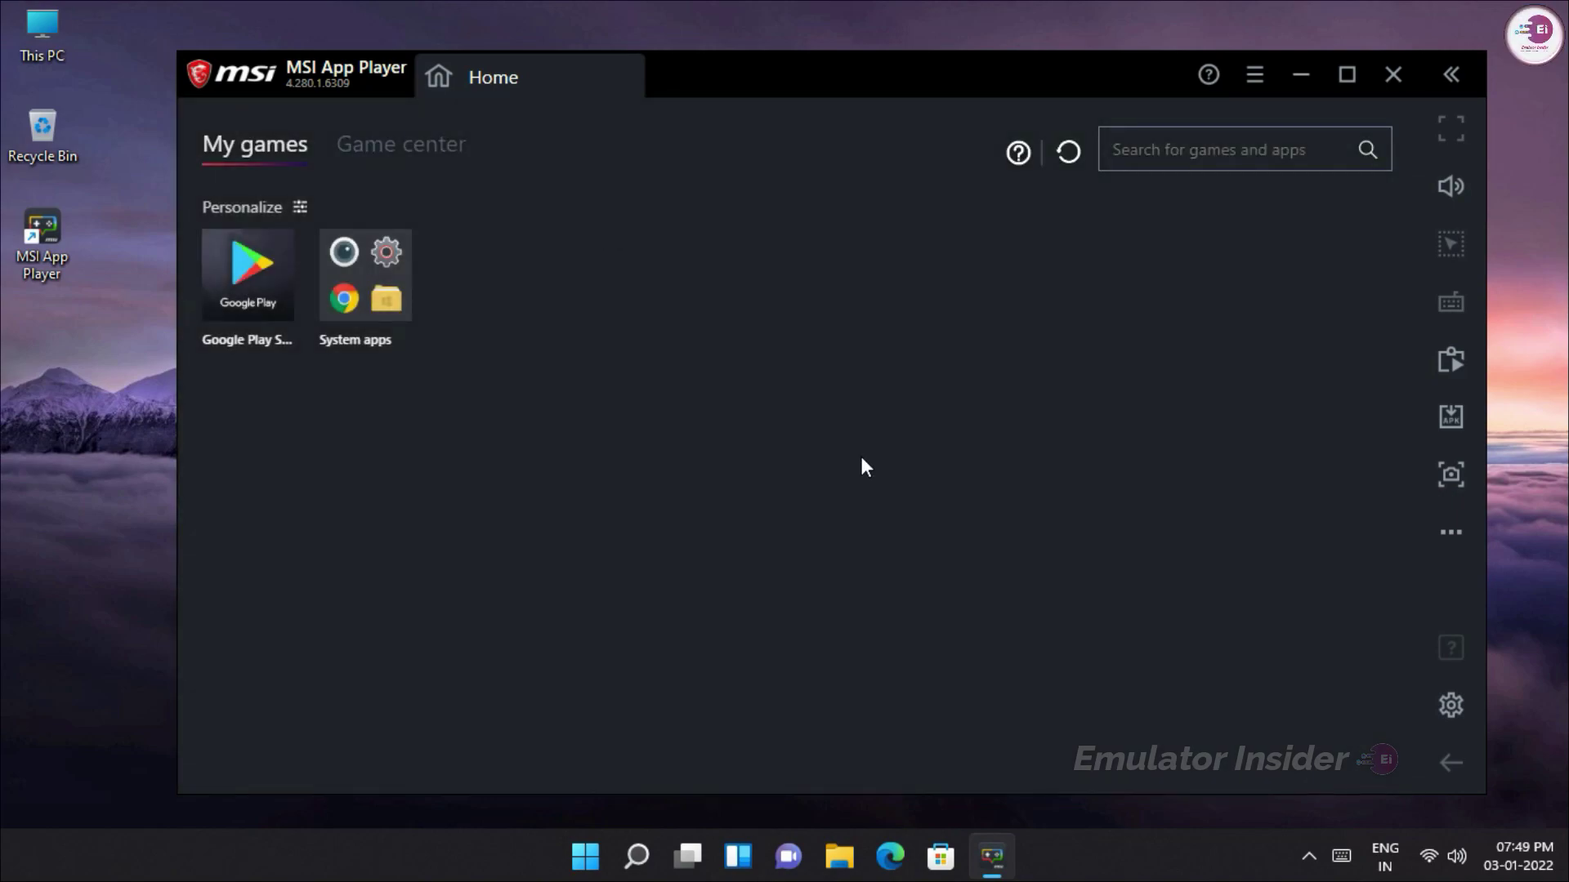
# - Look through the System apps folder, close it, and view the Game center
pyautogui.click(351, 278)
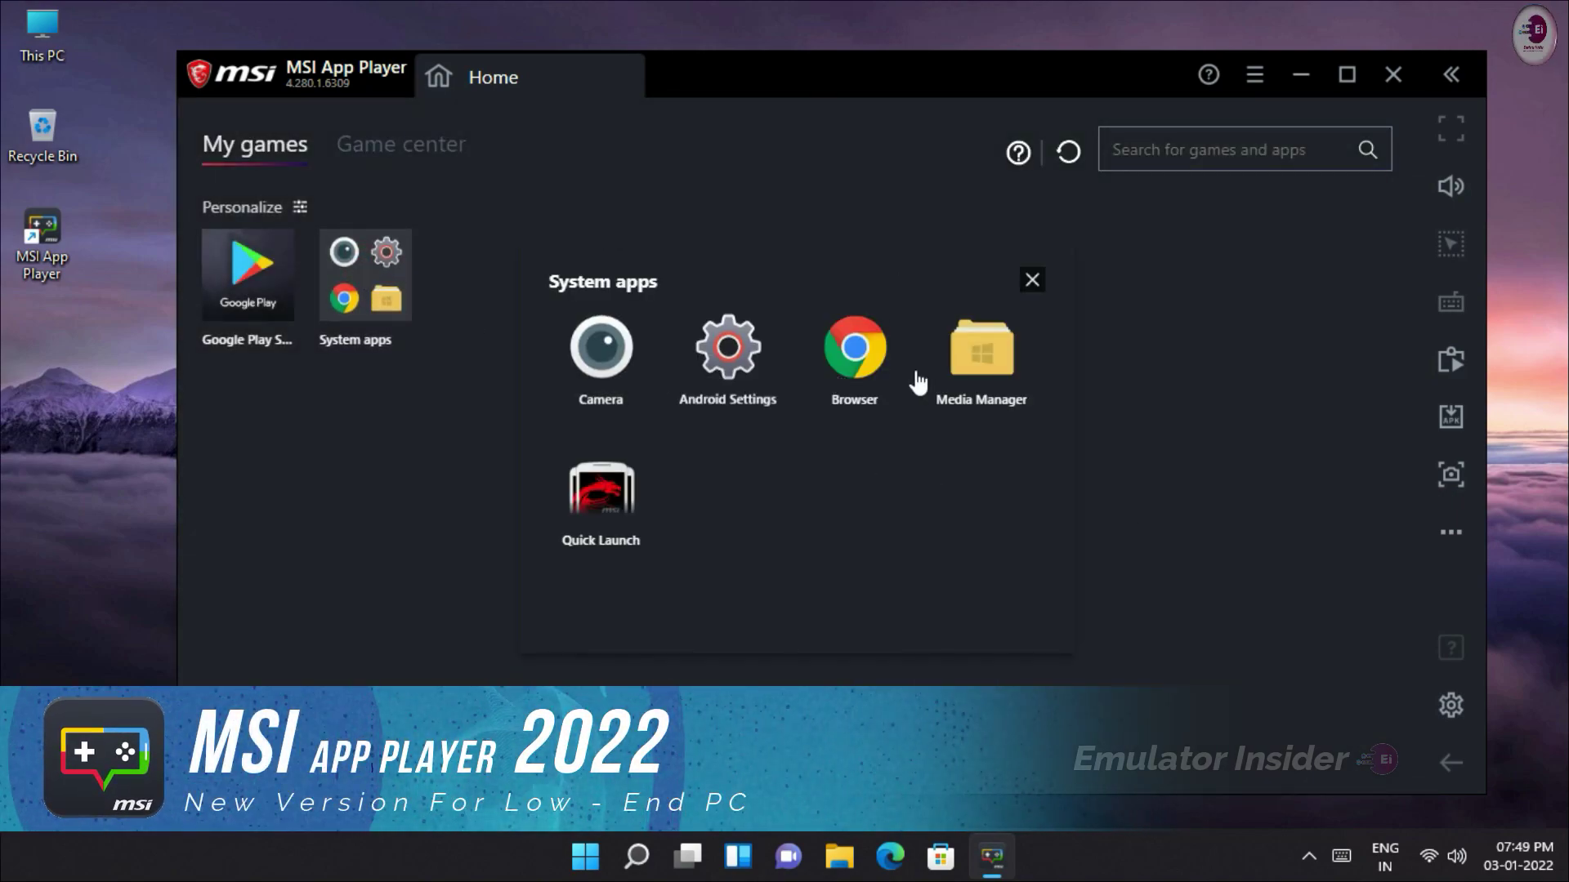
pyautogui.click(1033, 280)
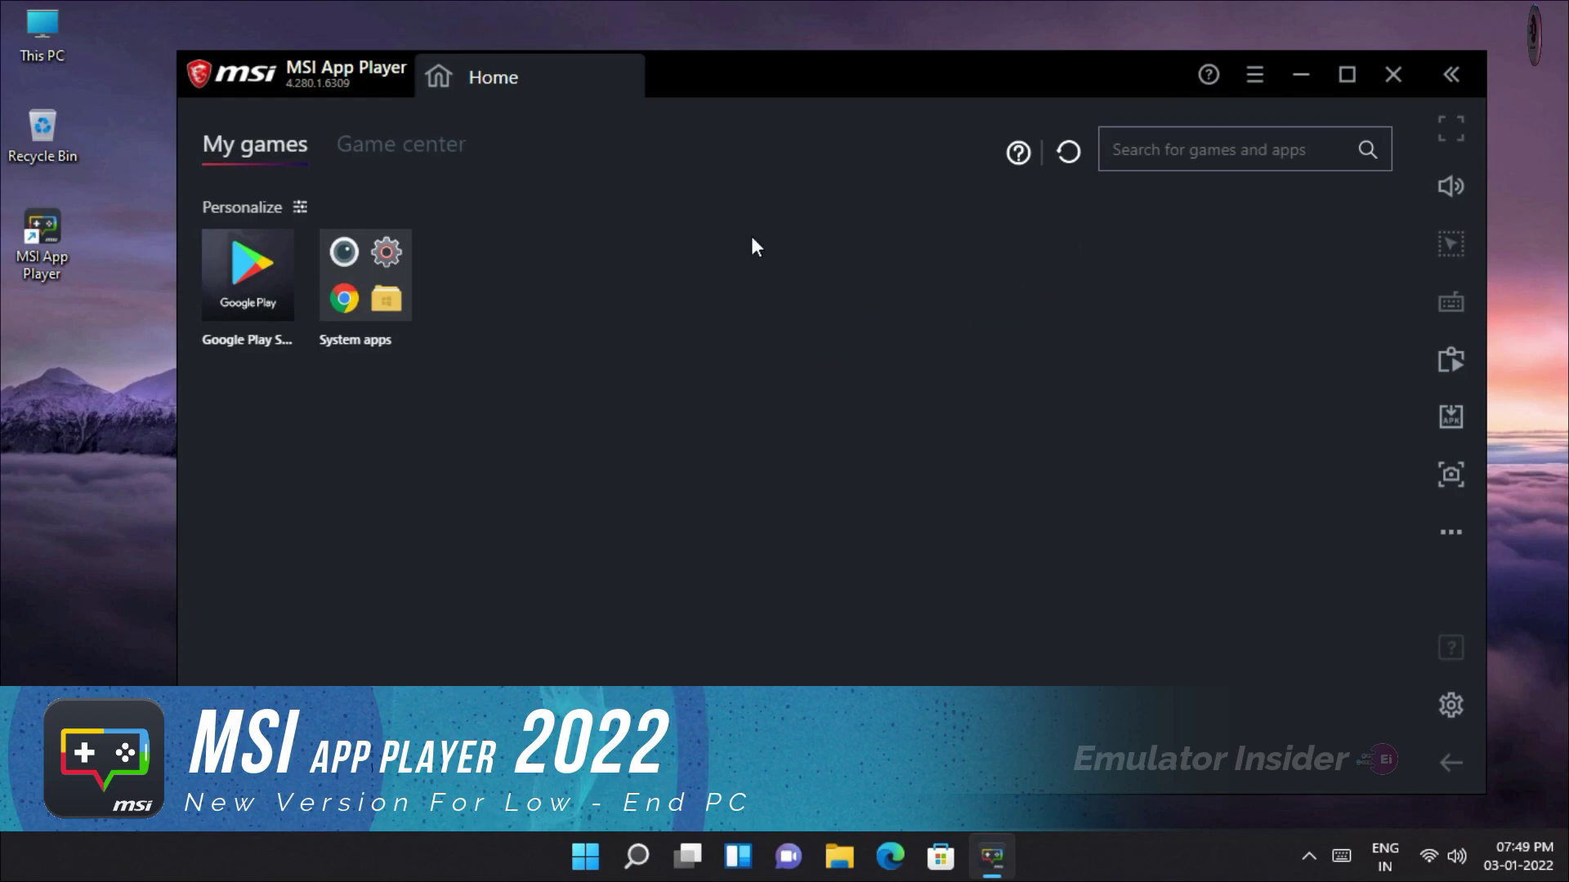
pyautogui.click(448, 154)
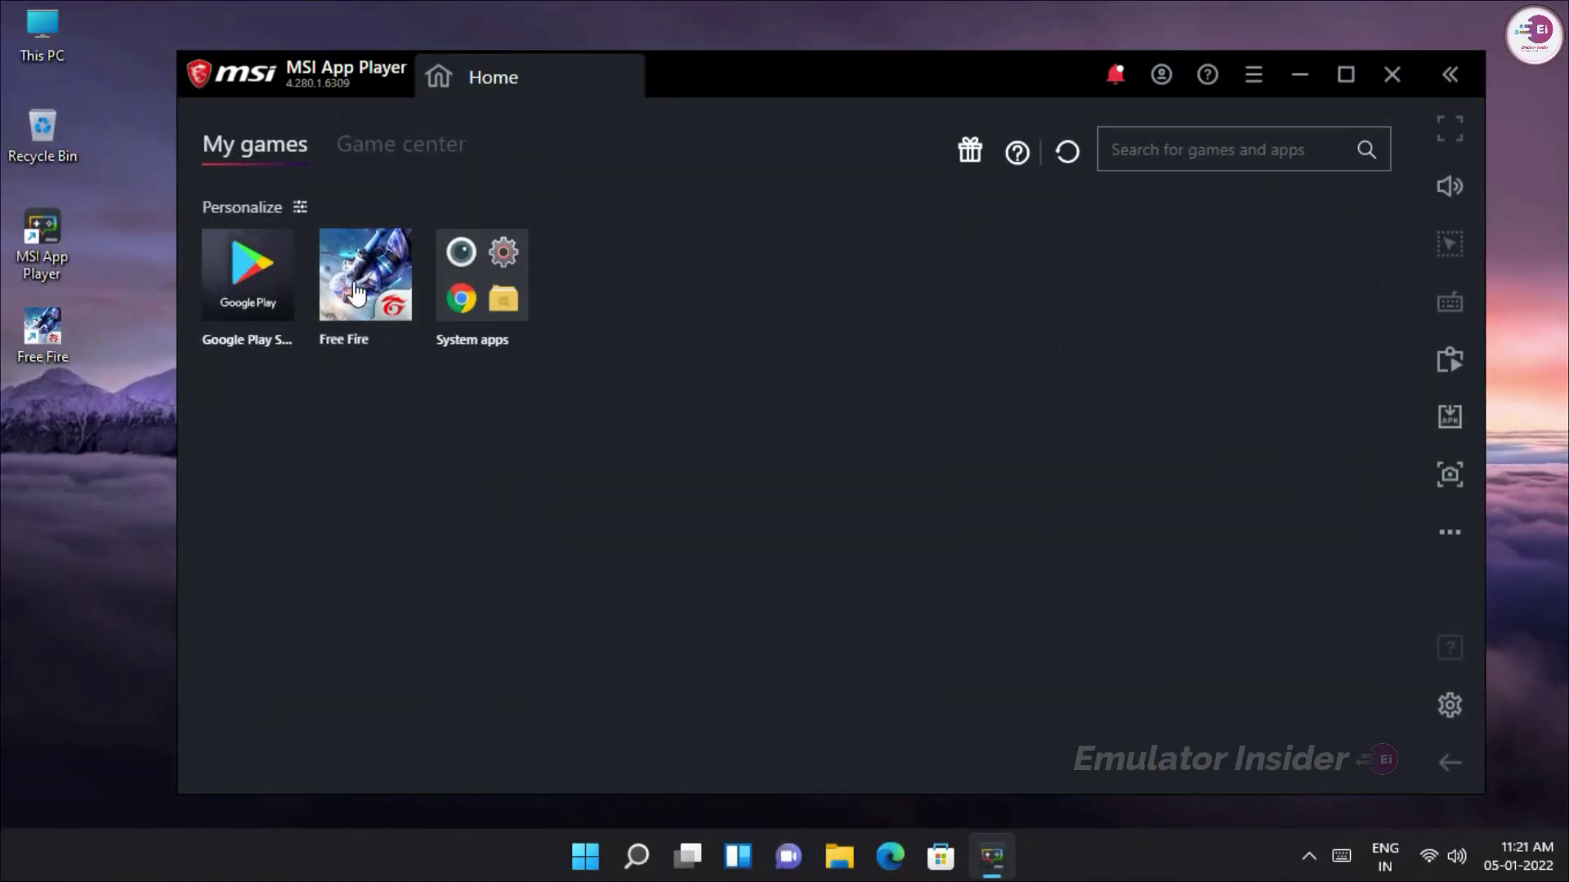
# - Launch Free Fire from My games and dismiss the How to play tips for its controls
pyautogui.click(364, 273)
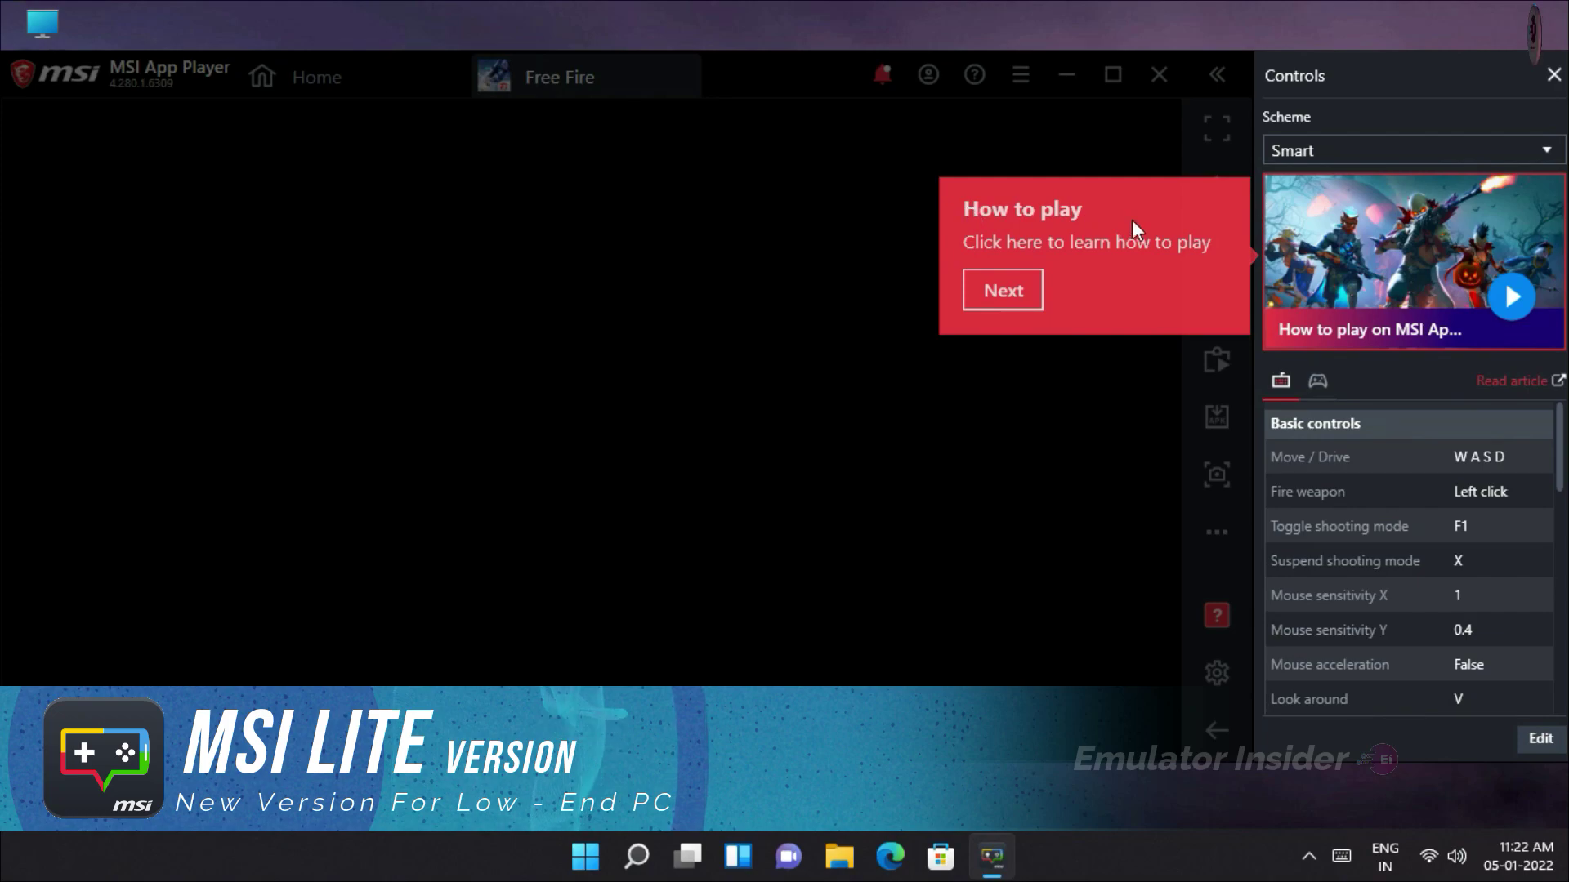
pyautogui.click(1023, 290)
pyautogui.click(1000, 606)
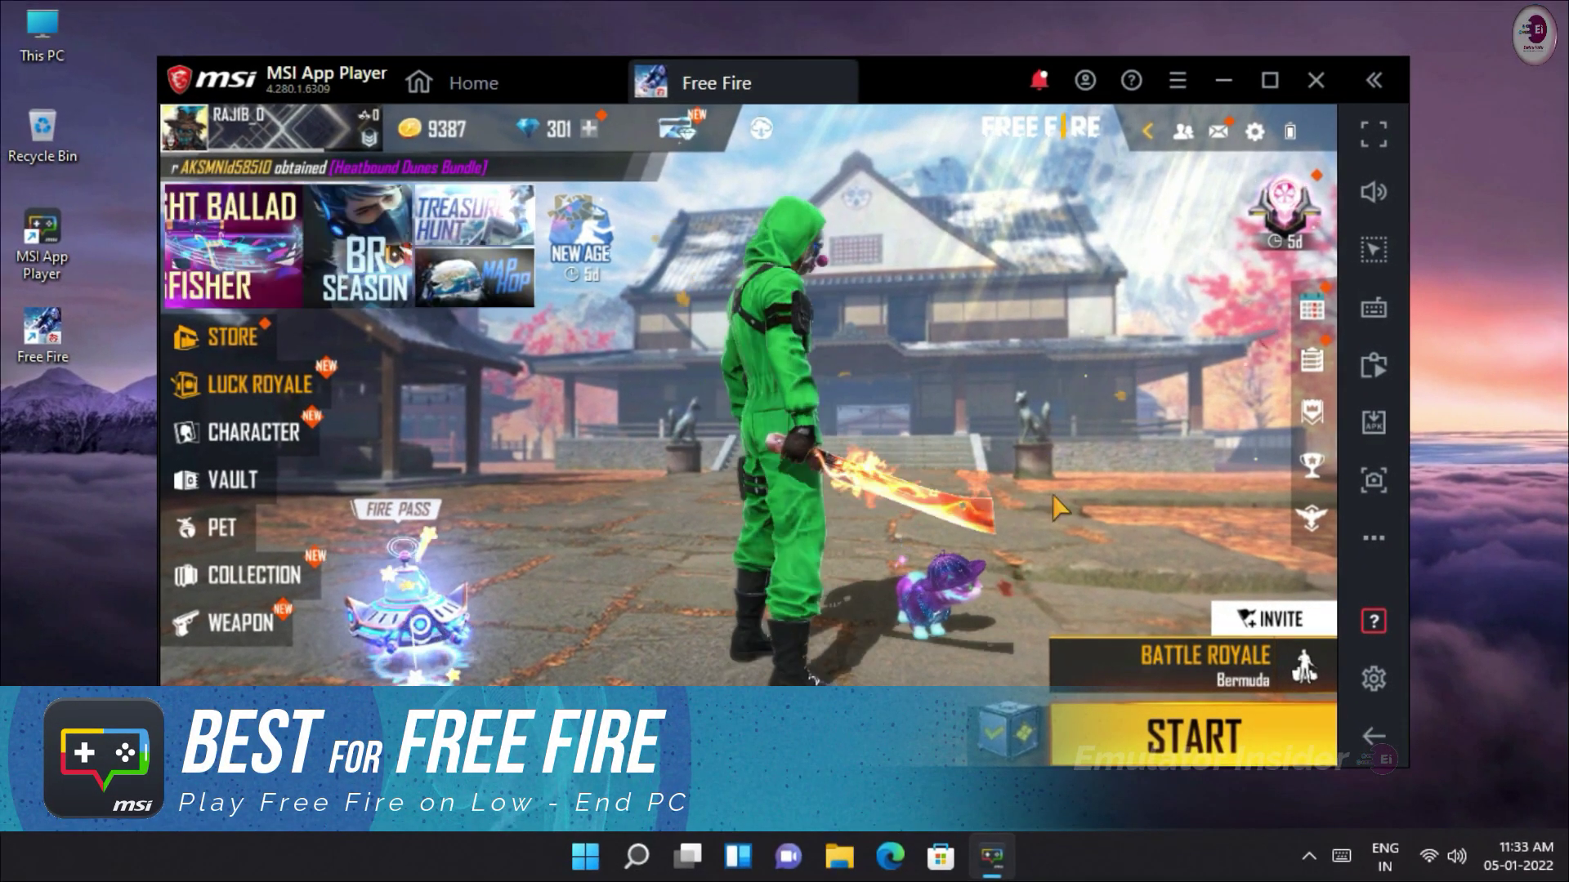
# - Bring up the emote wheel on the Free Fire lobby character and choose the standing aiming pose emote
pyautogui.click(777, 369)
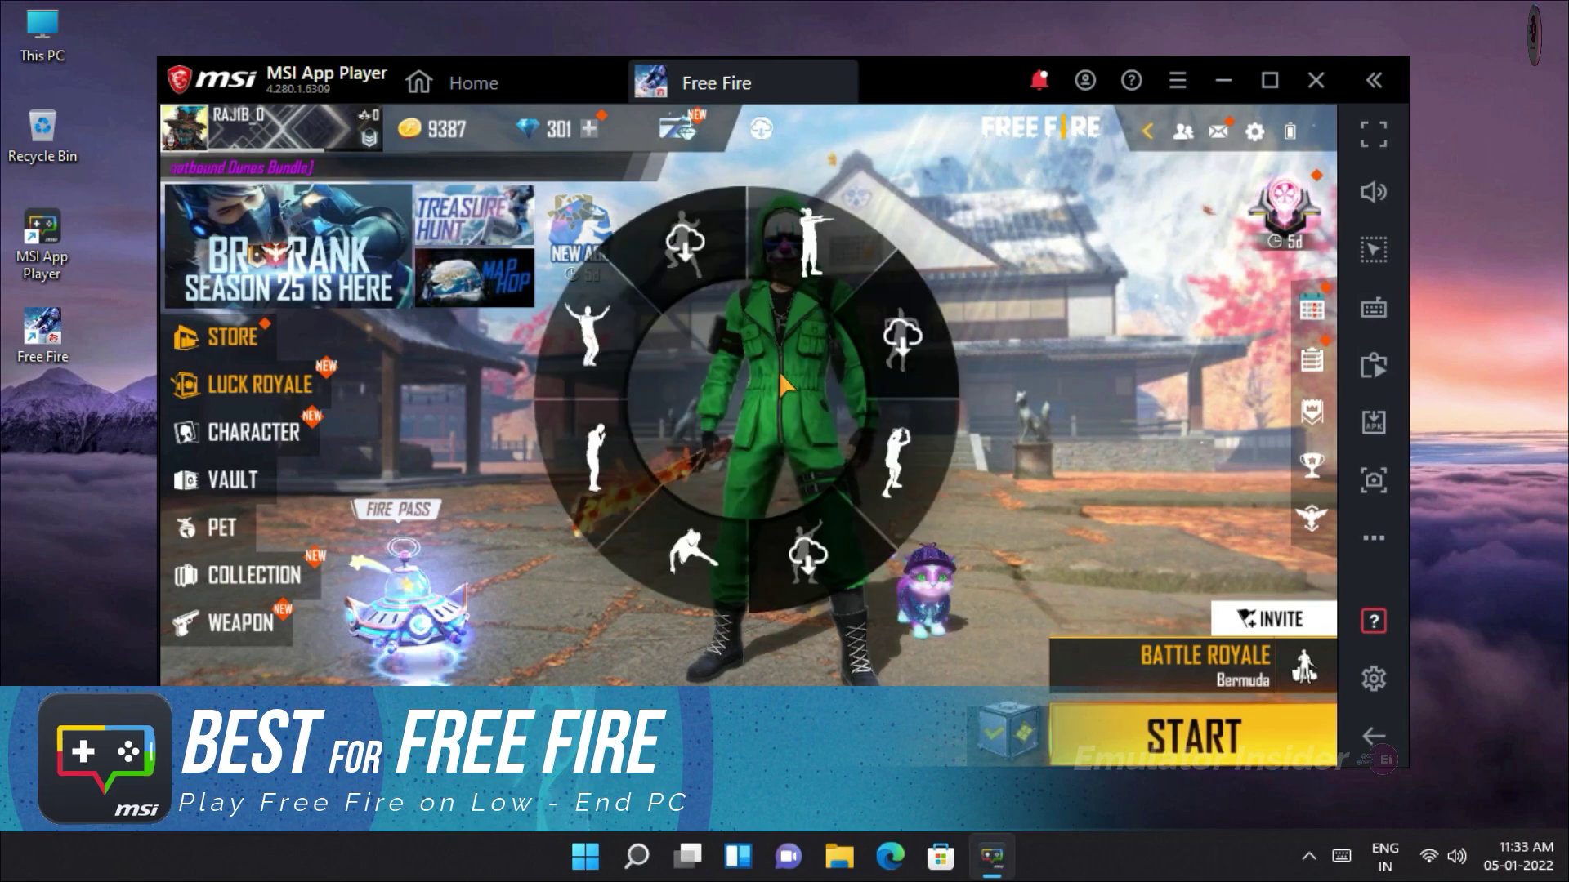
pyautogui.click(820, 268)
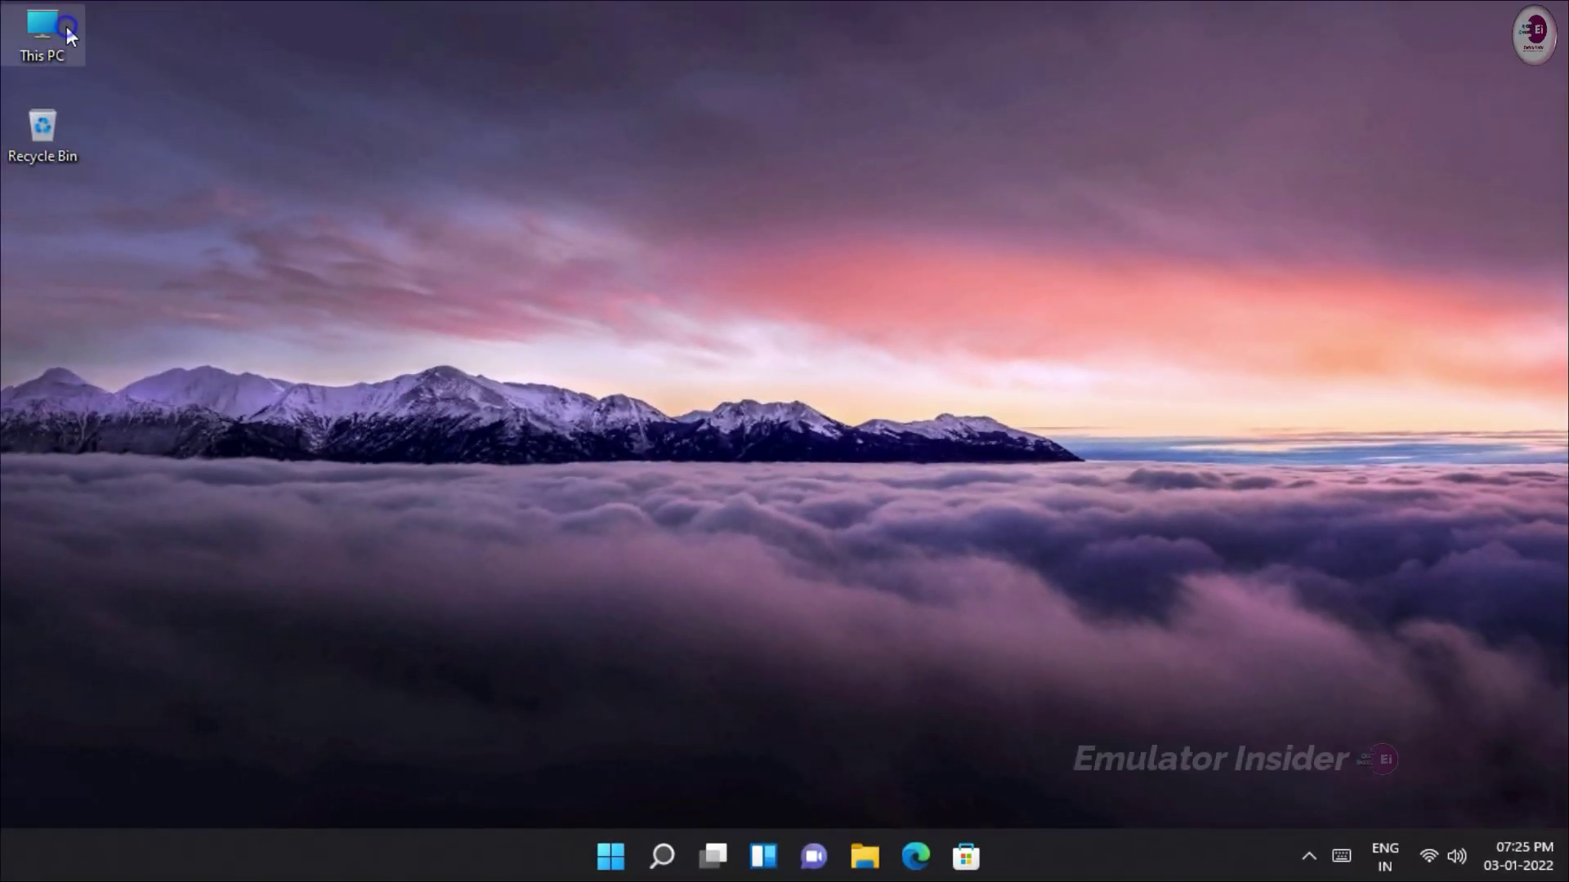
# - Examine the processor, installed RAM and system type in this PC's properties, then close Settings
pyautogui.rightClick(66, 26)
pyautogui.click(120, 305)
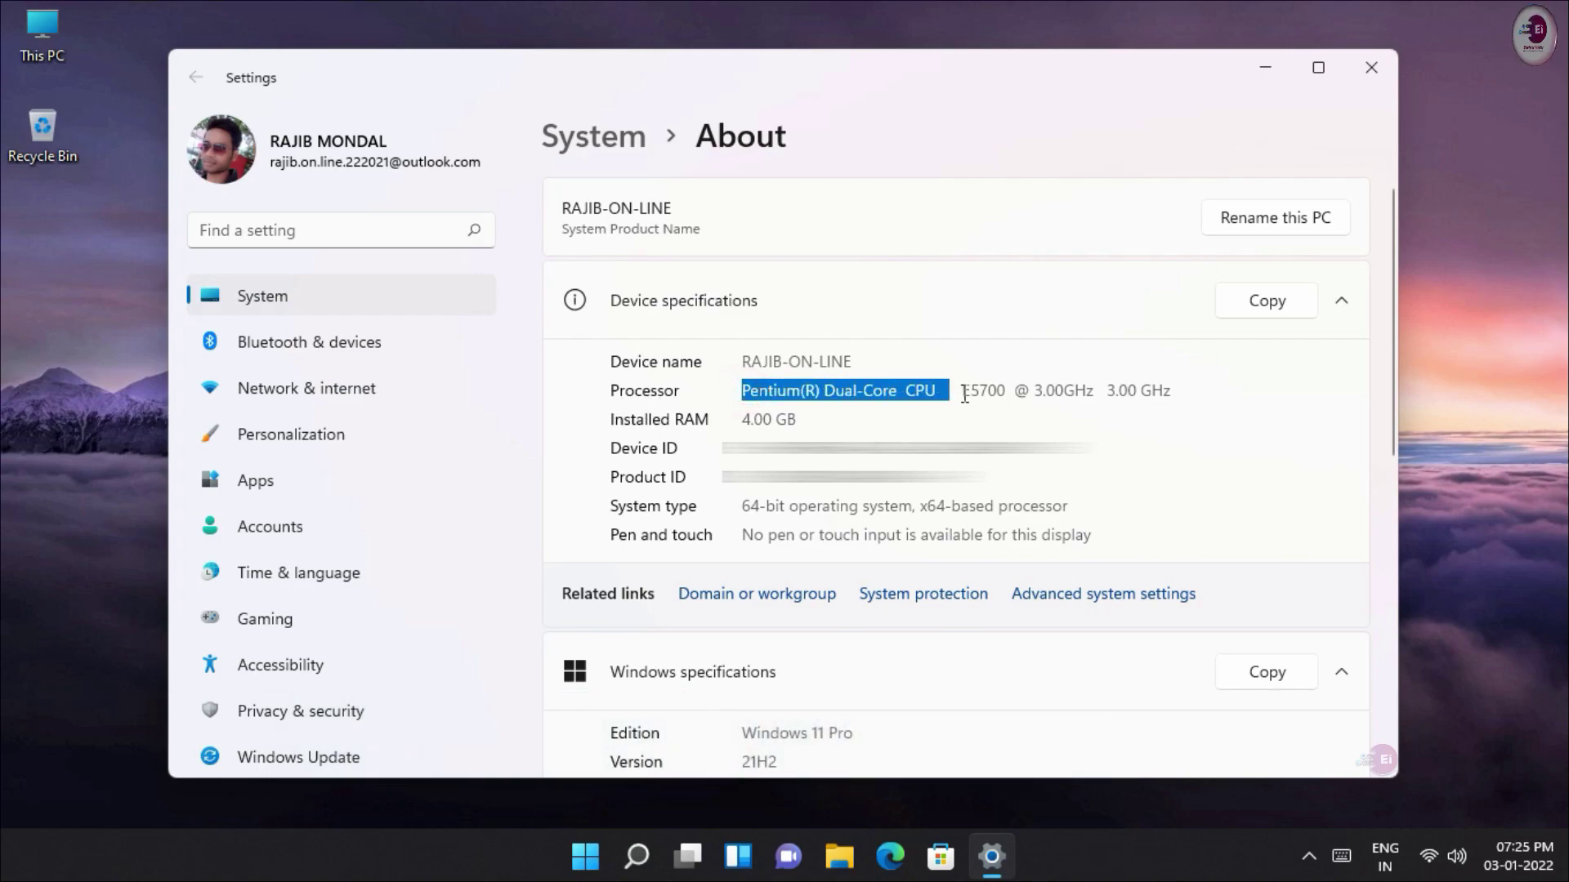
pyautogui.moveTo(964, 395); pyautogui.dragTo(1168, 400)
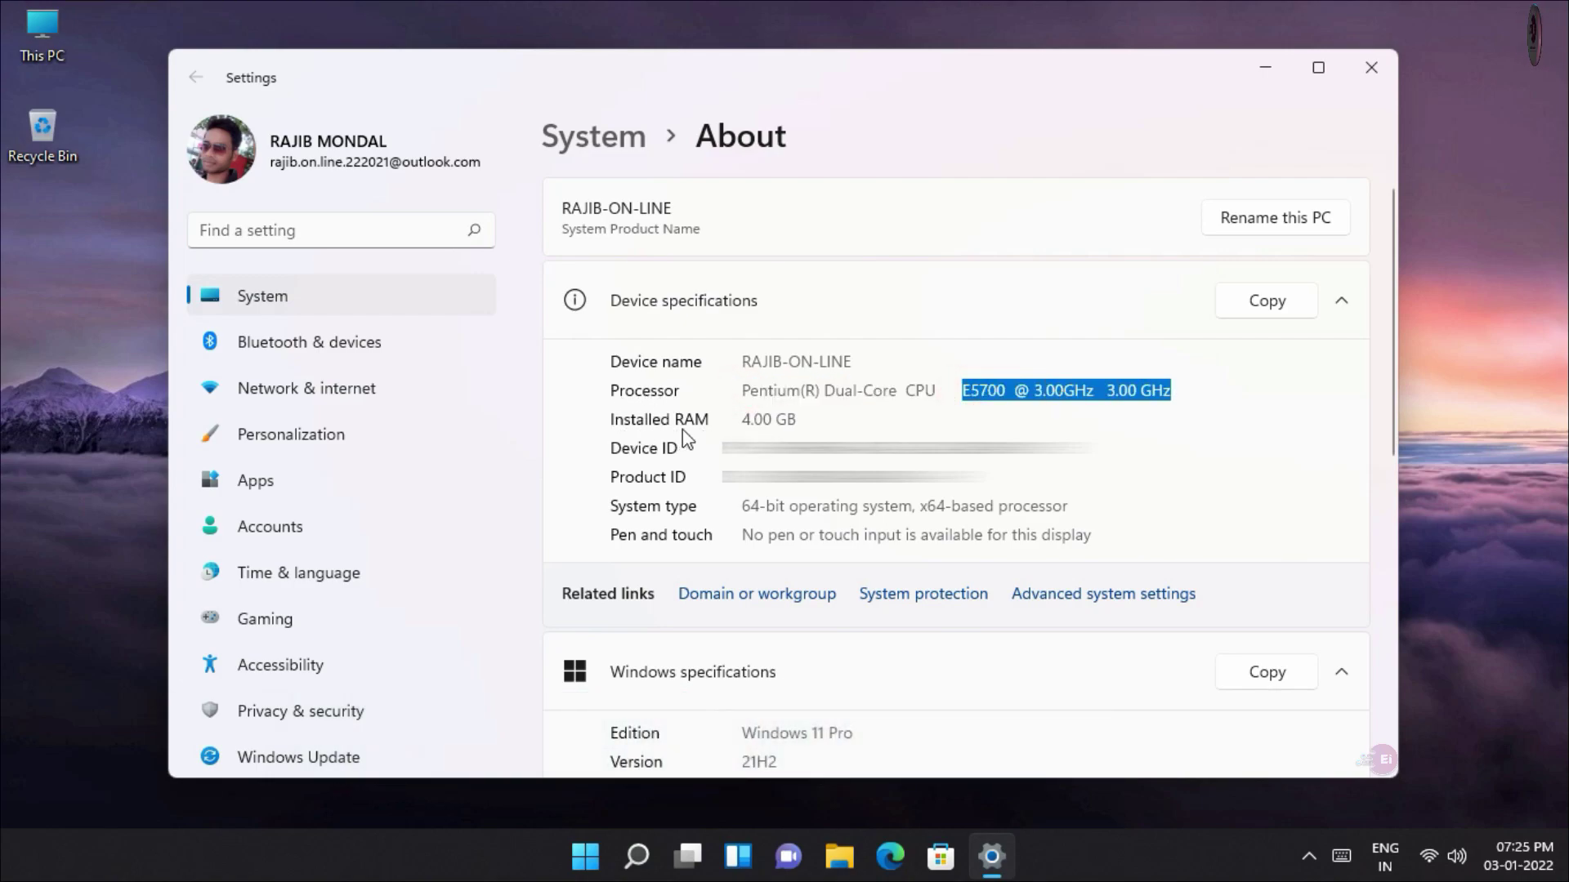
pyautogui.moveTo(745, 420); pyautogui.dragTo(808, 422)
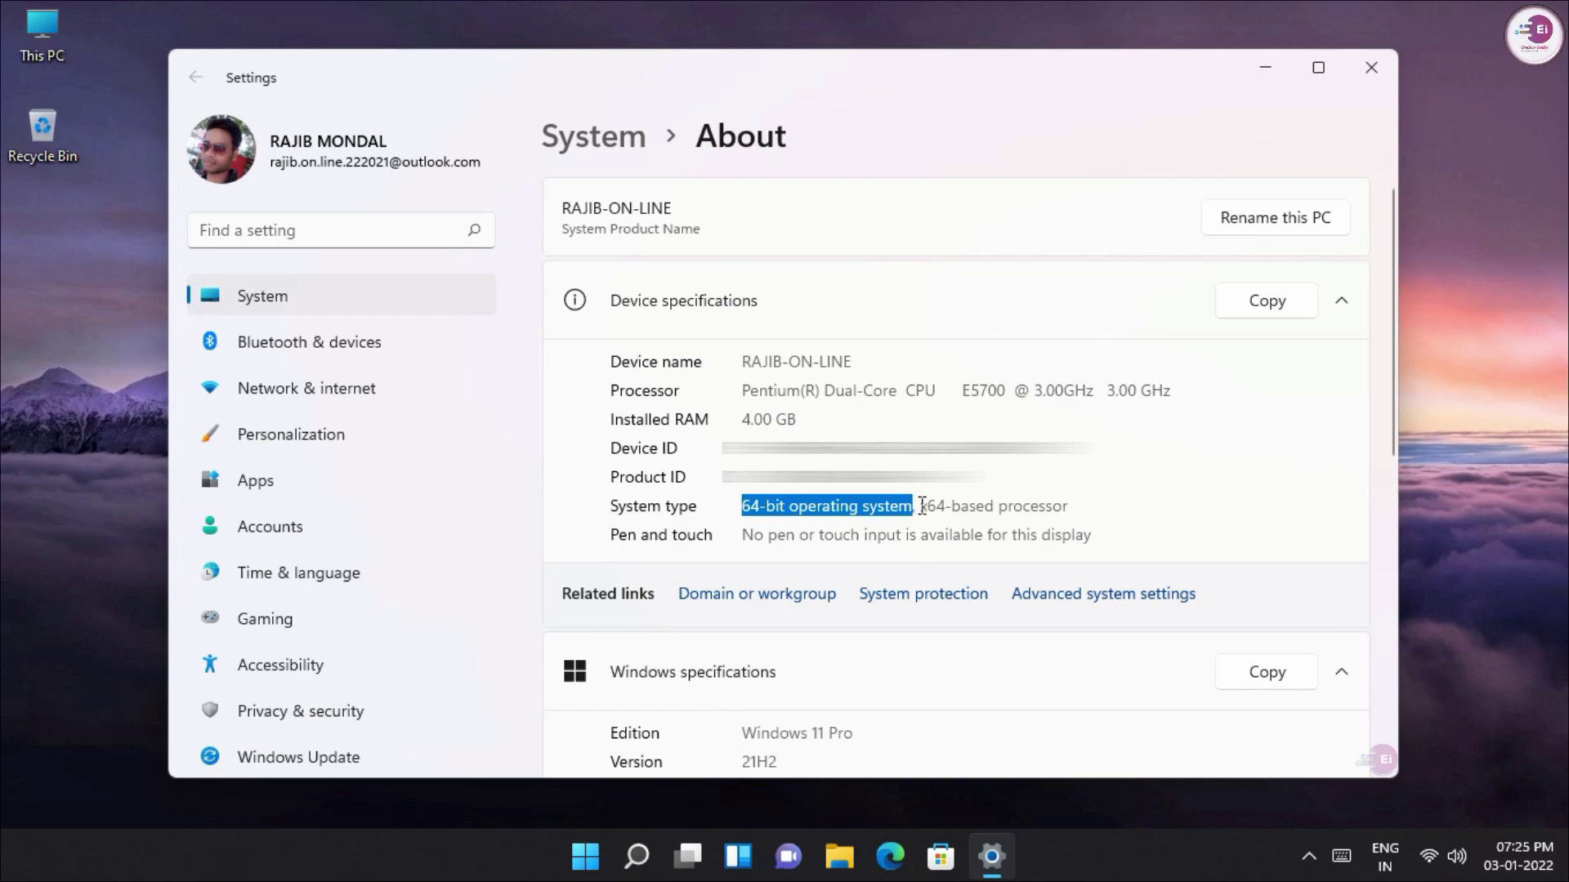
pyautogui.moveTo(922, 507); pyautogui.dragTo(1096, 515)
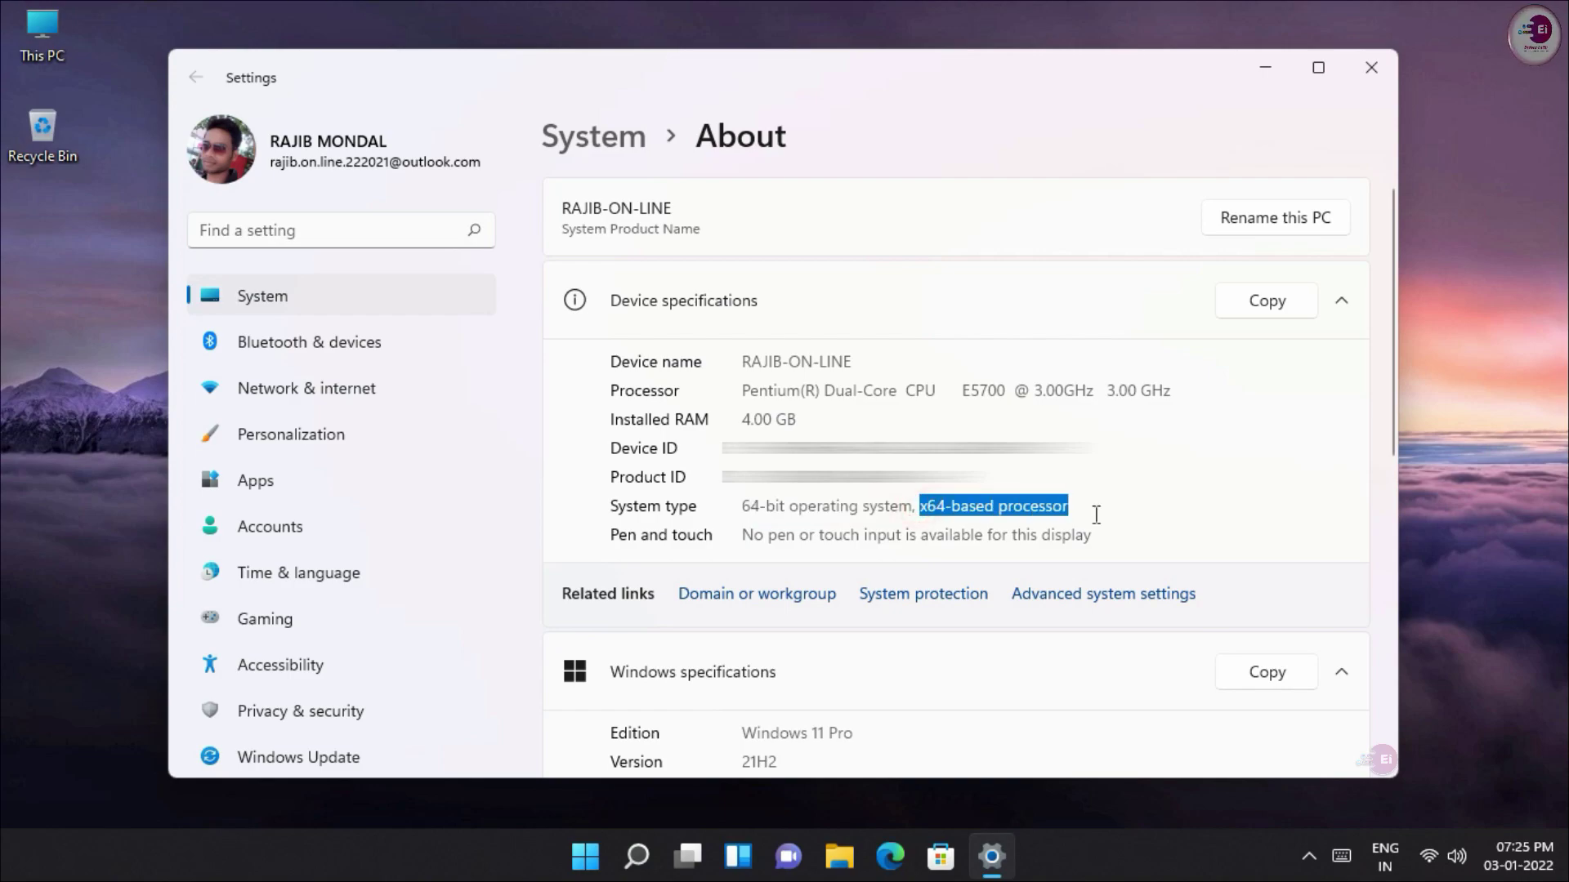
pyautogui.click(1385, 78)
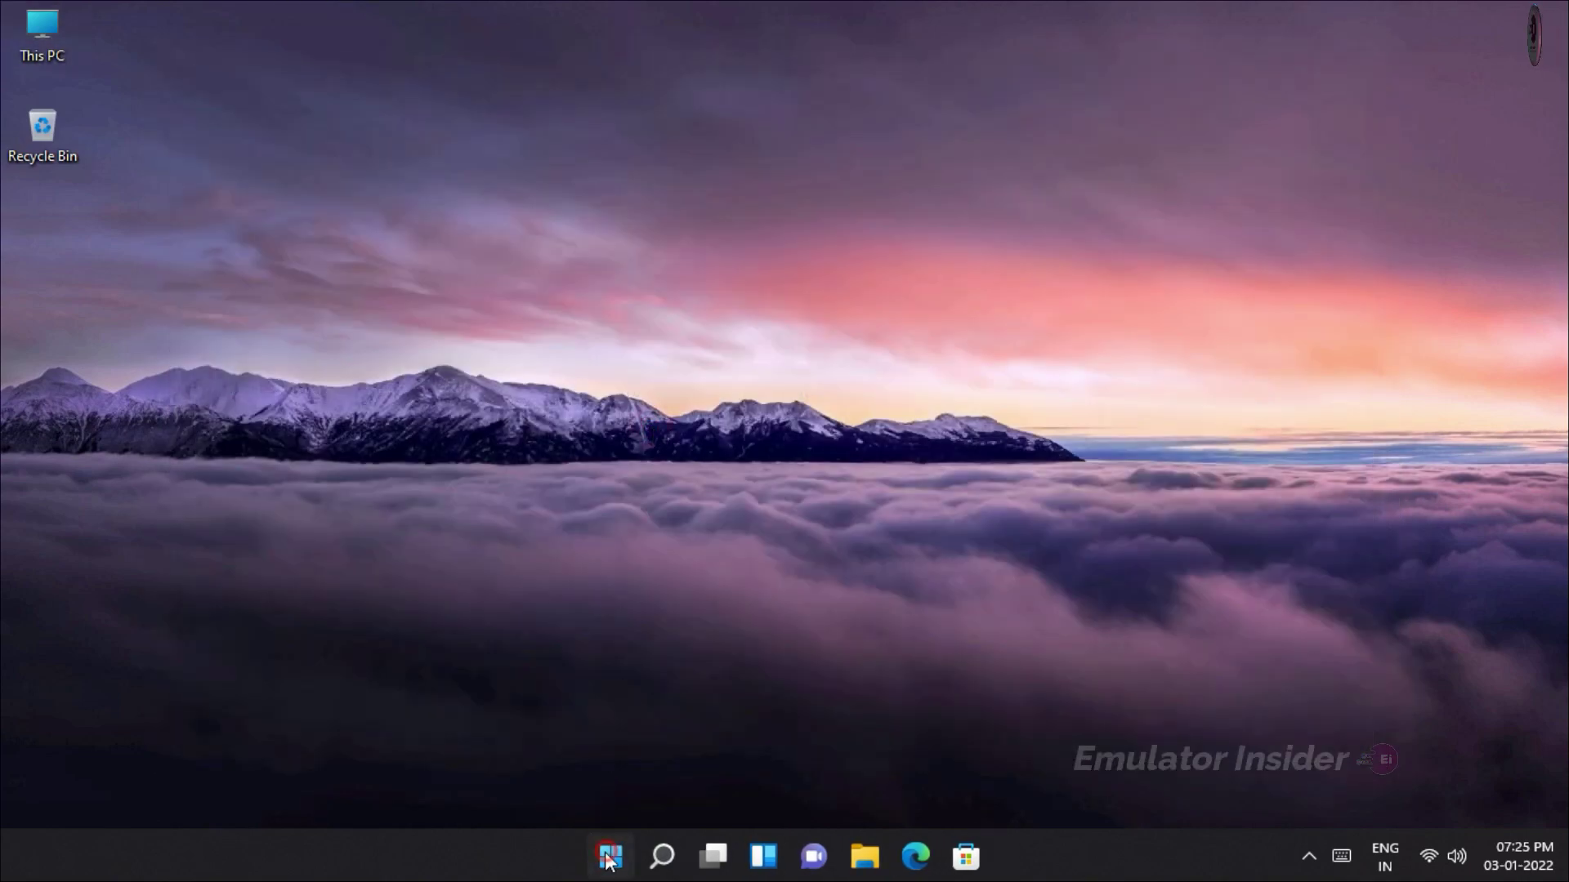
# - Switch to Chrome, search Google for "MSI App Player" and open the MSI App Player x BlueStacks result
pyautogui.click(607, 858)
pyautogui.click(610, 256)
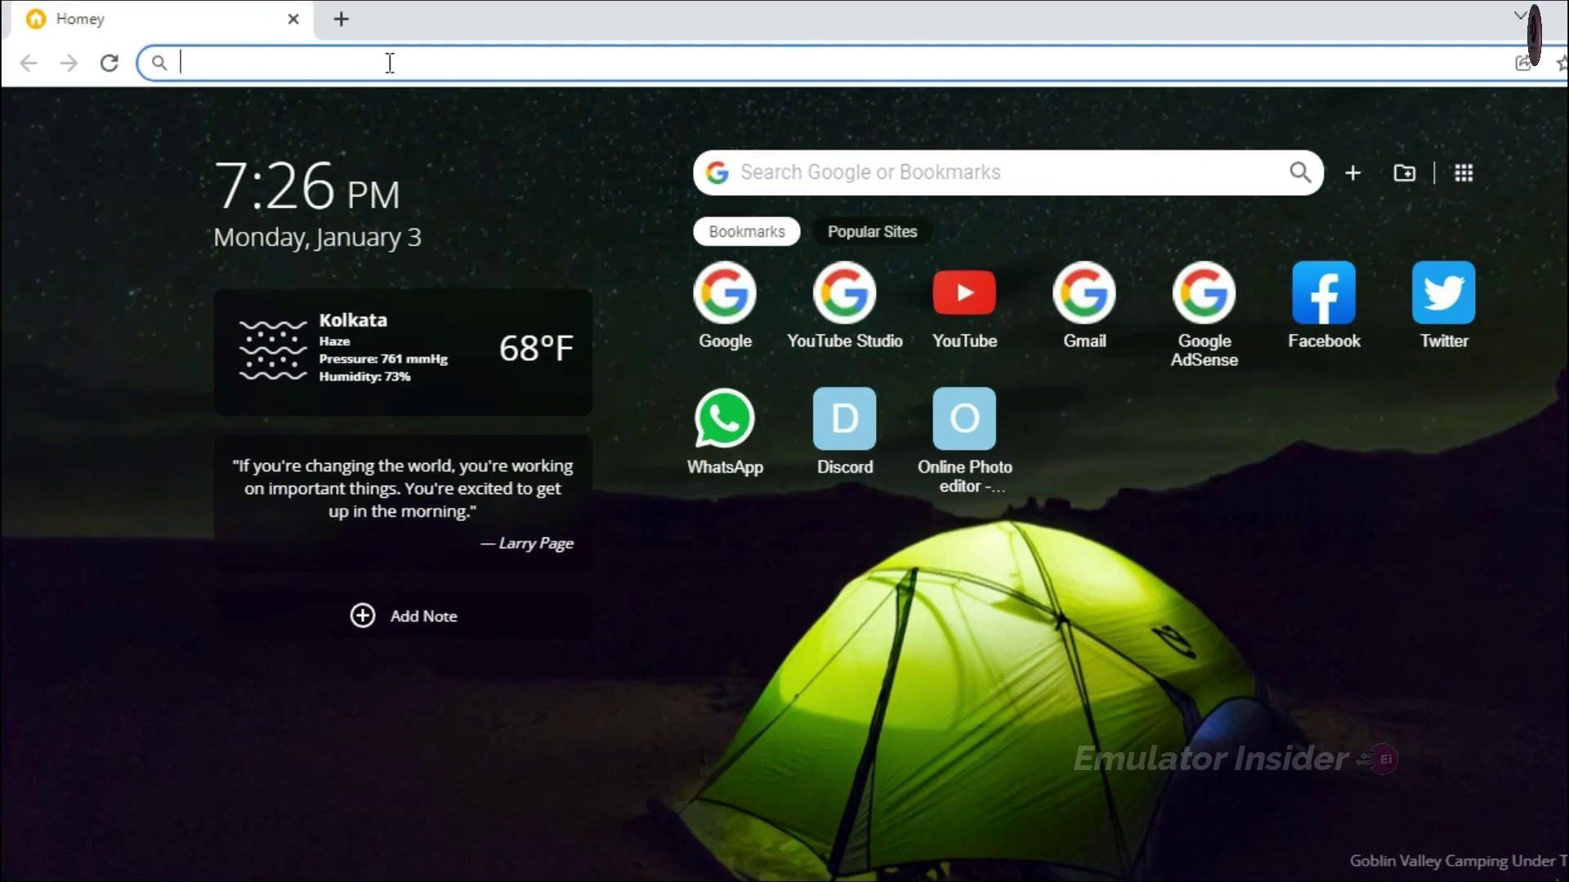
pyautogui.write('MSI App Play')
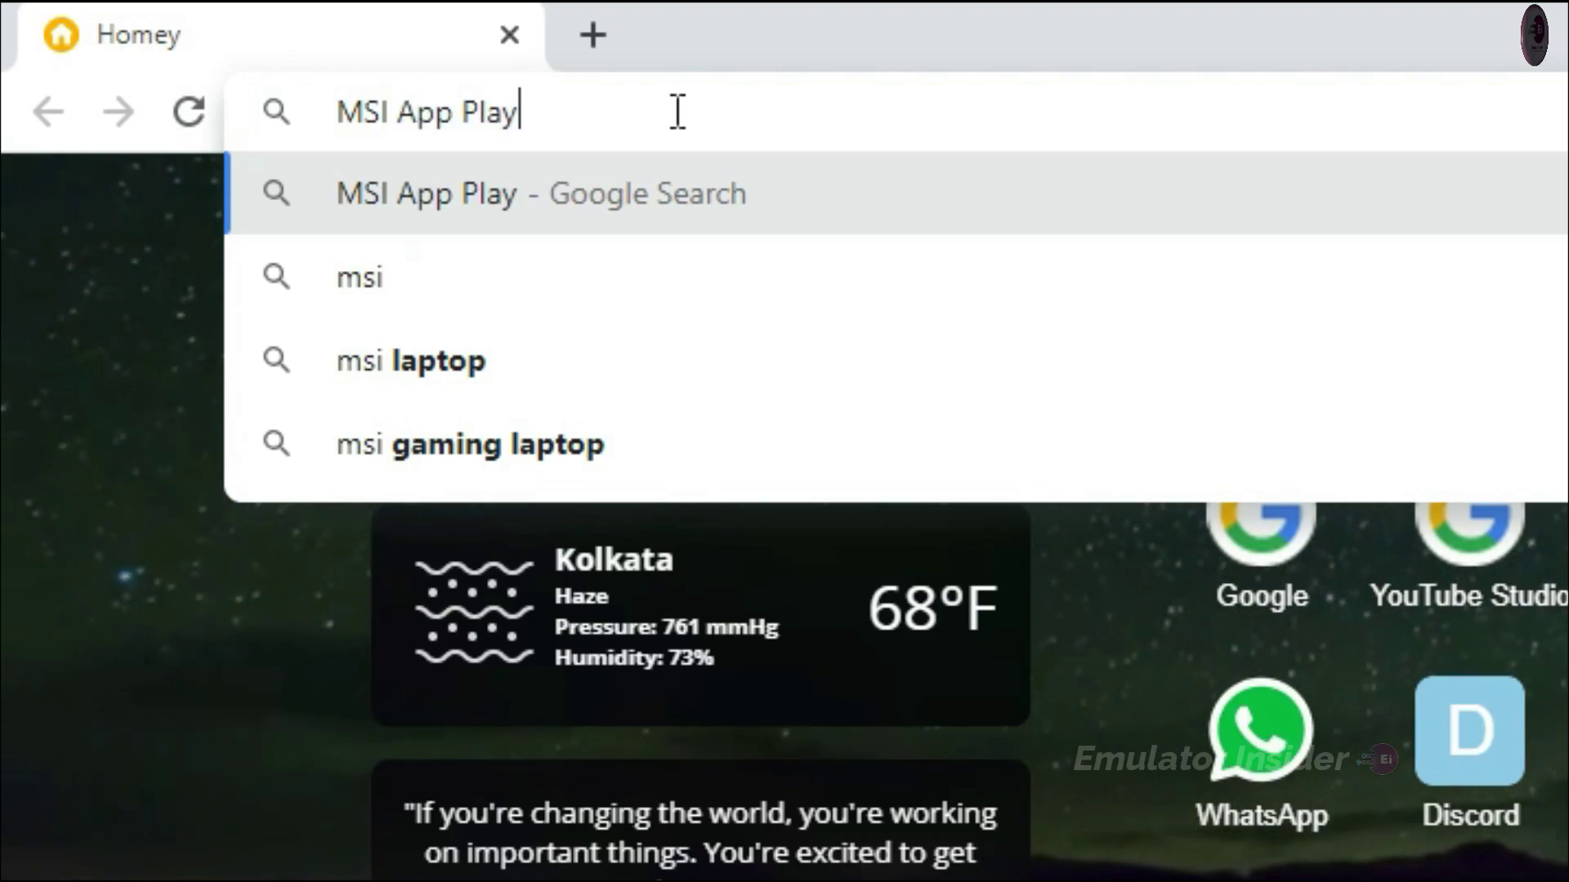
pyautogui.write('er')
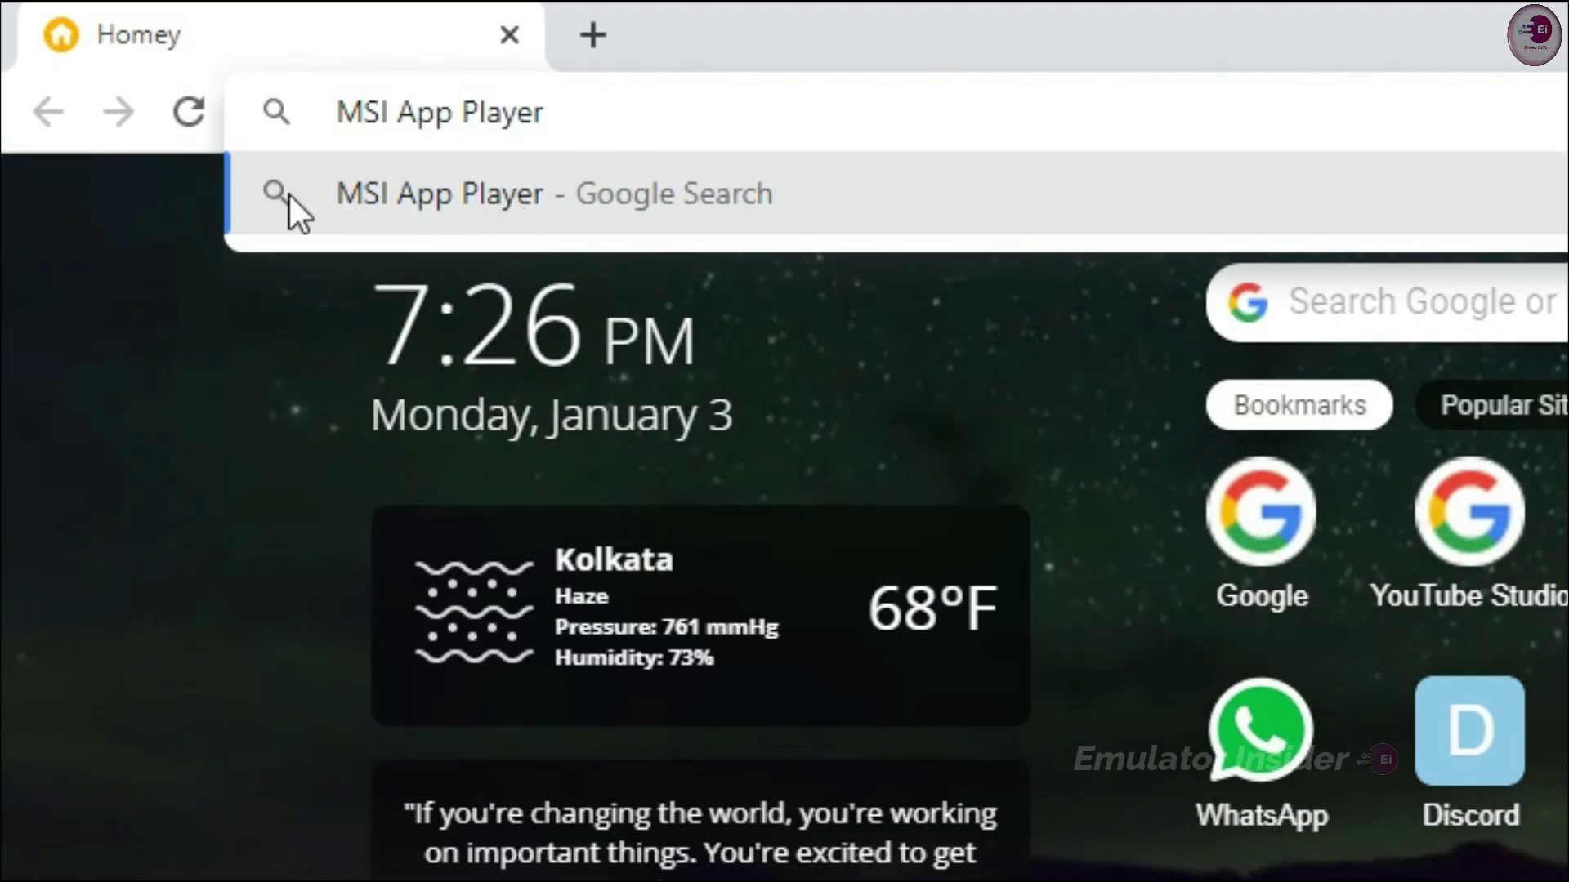
pyautogui.click(721, 221)
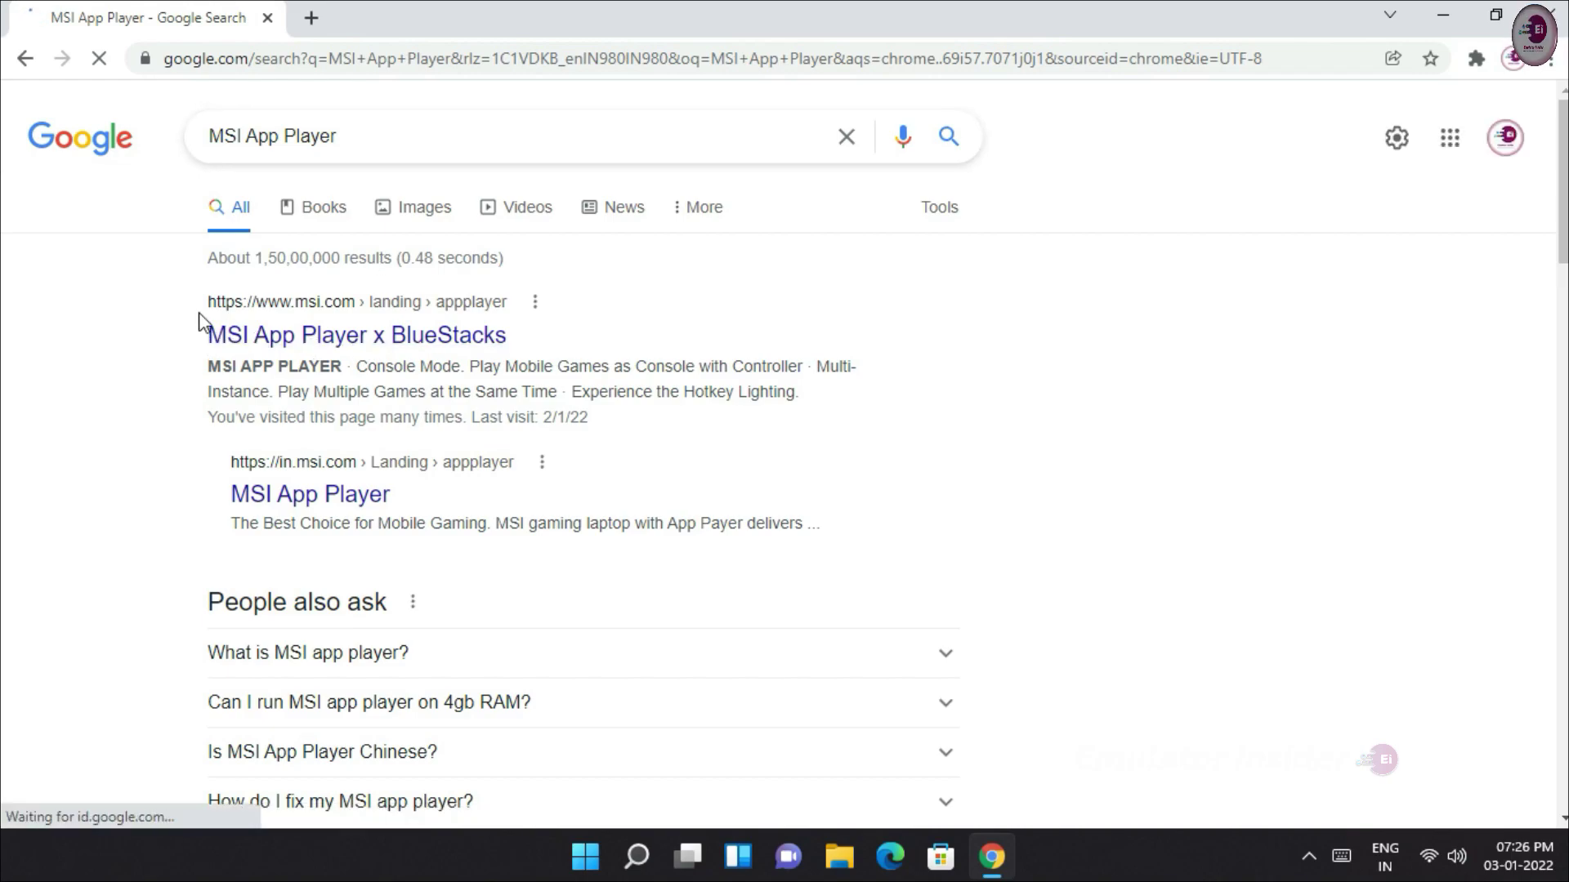
pyautogui.click(430, 349)
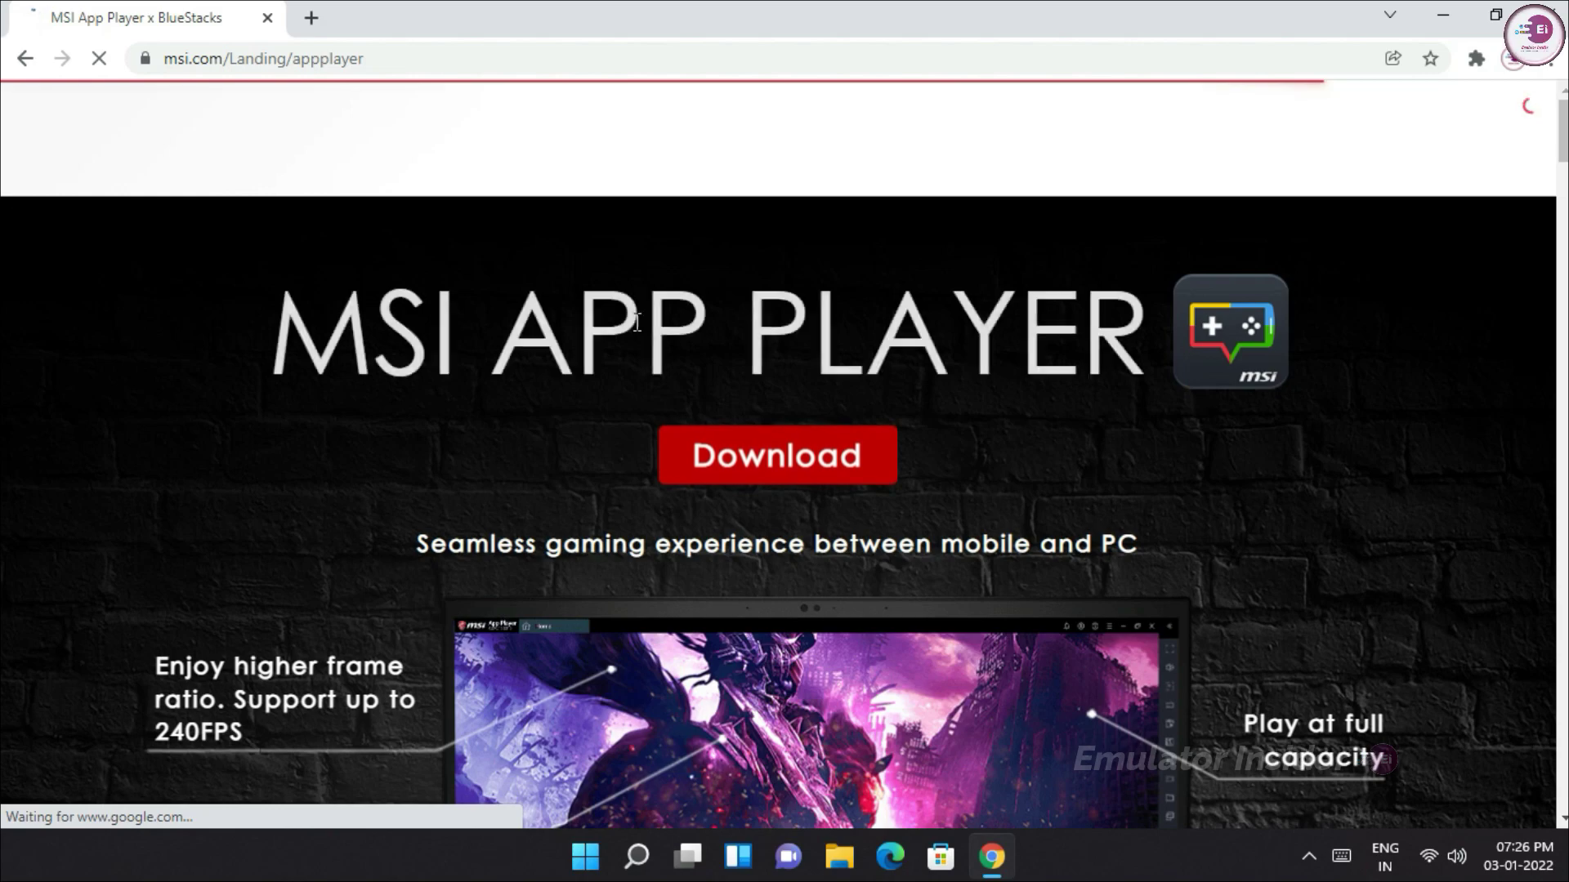
# - Examine the MSI App Player page, from its main heading to the section on the best choice for mobile gaming
pyautogui.moveTo(280, 337); pyautogui.dragTo(1135, 335)
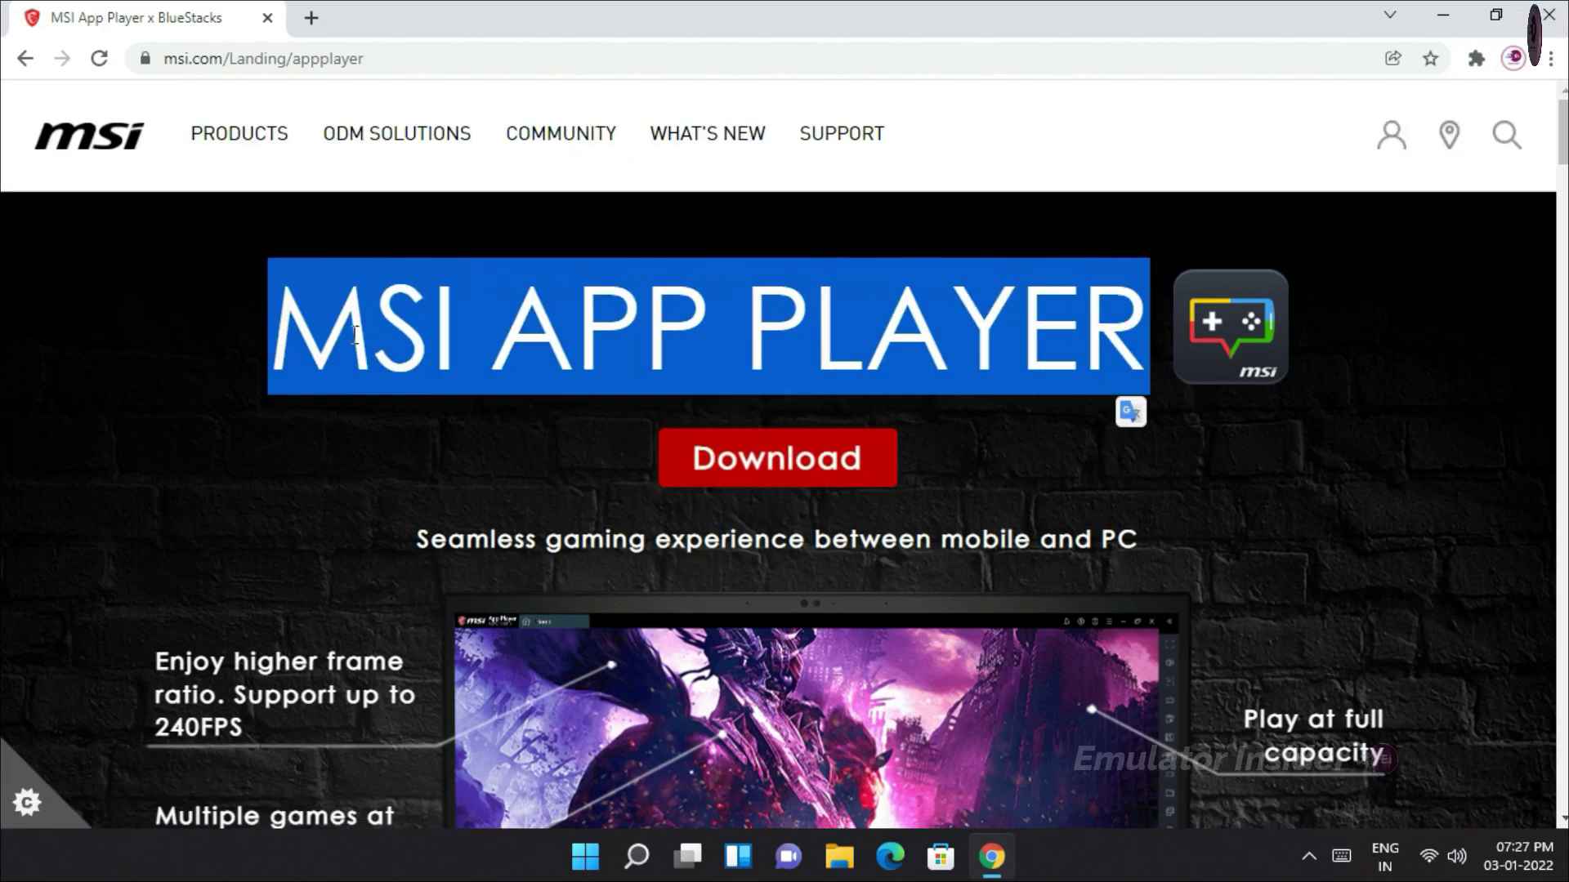
pyautogui.click(1232, 441)
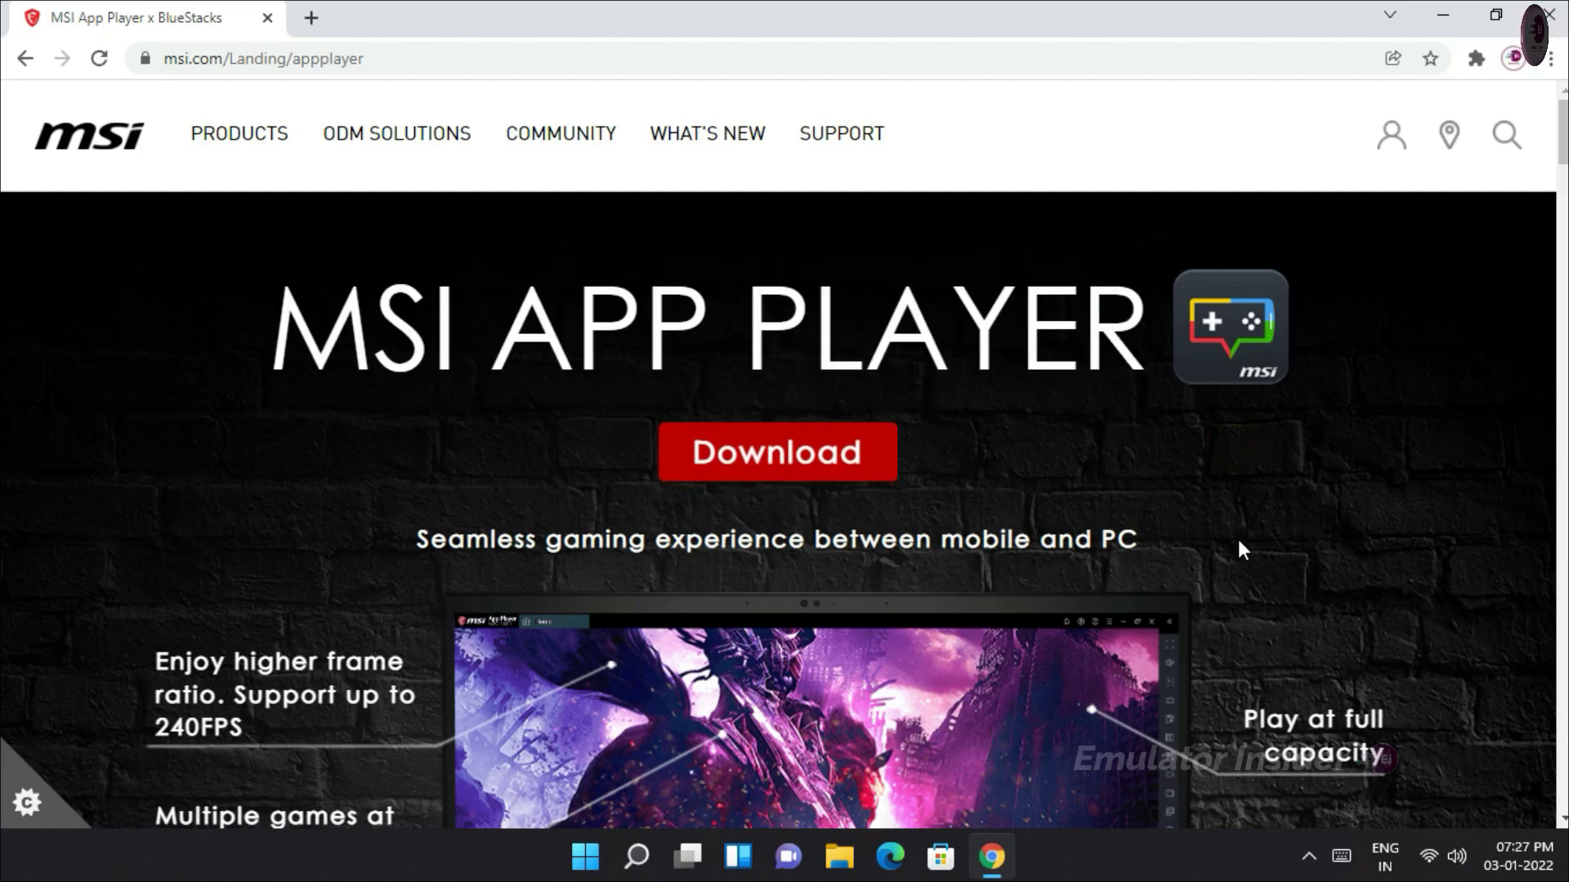
pyautogui.scroll(-15, 1238, 540)
pyautogui.scroll(3, 1237, 541)
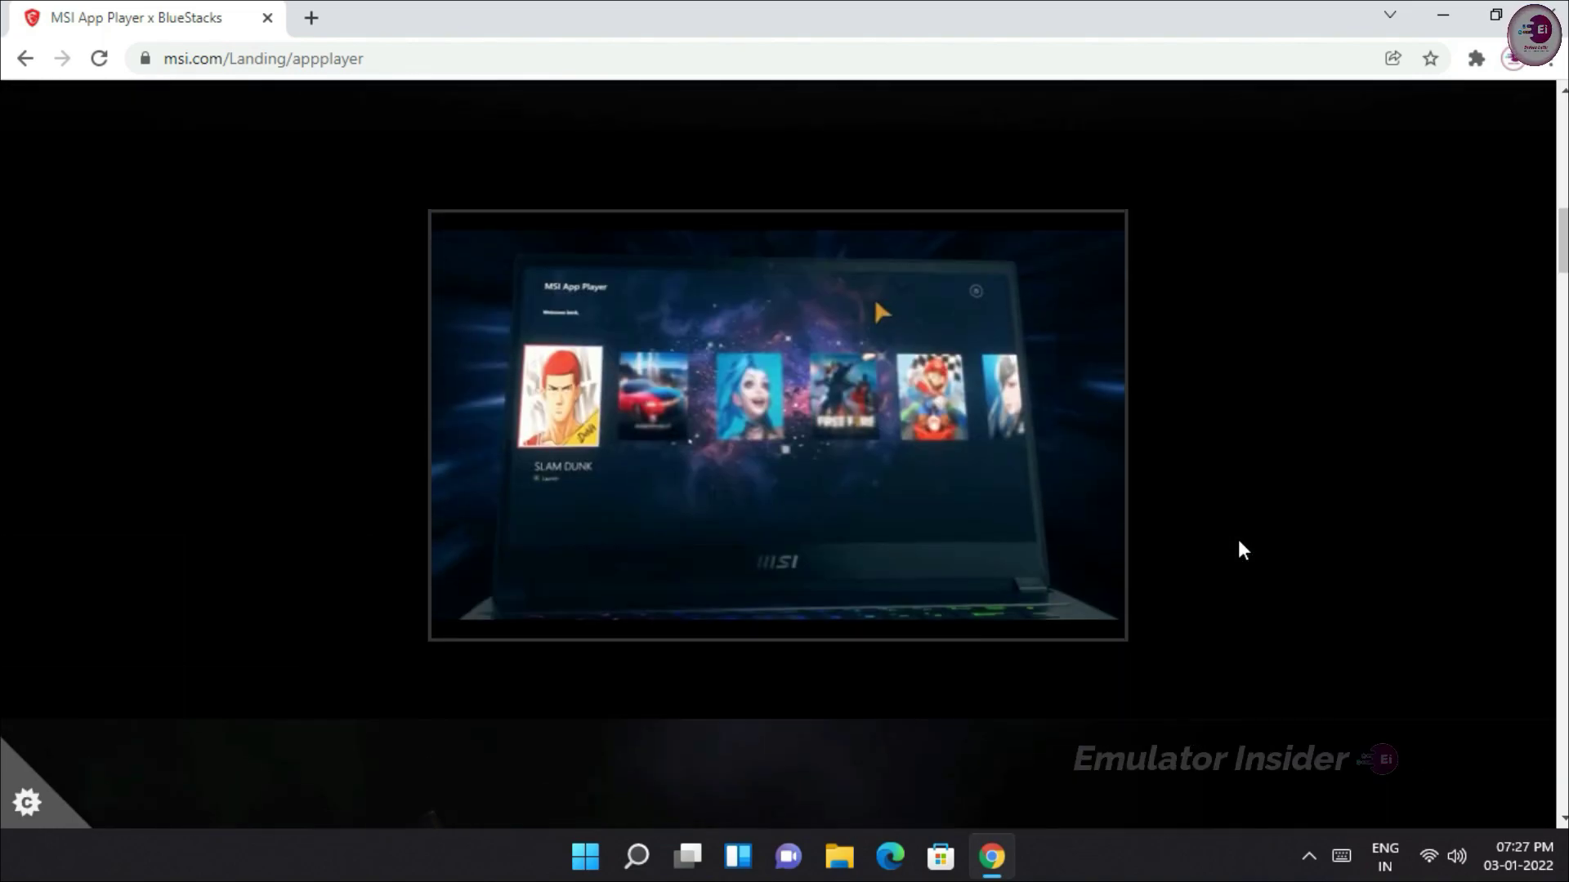
pyautogui.scroll(-8, 1237, 541)
pyautogui.moveTo(784, 253); pyautogui.dragTo(1435, 252)
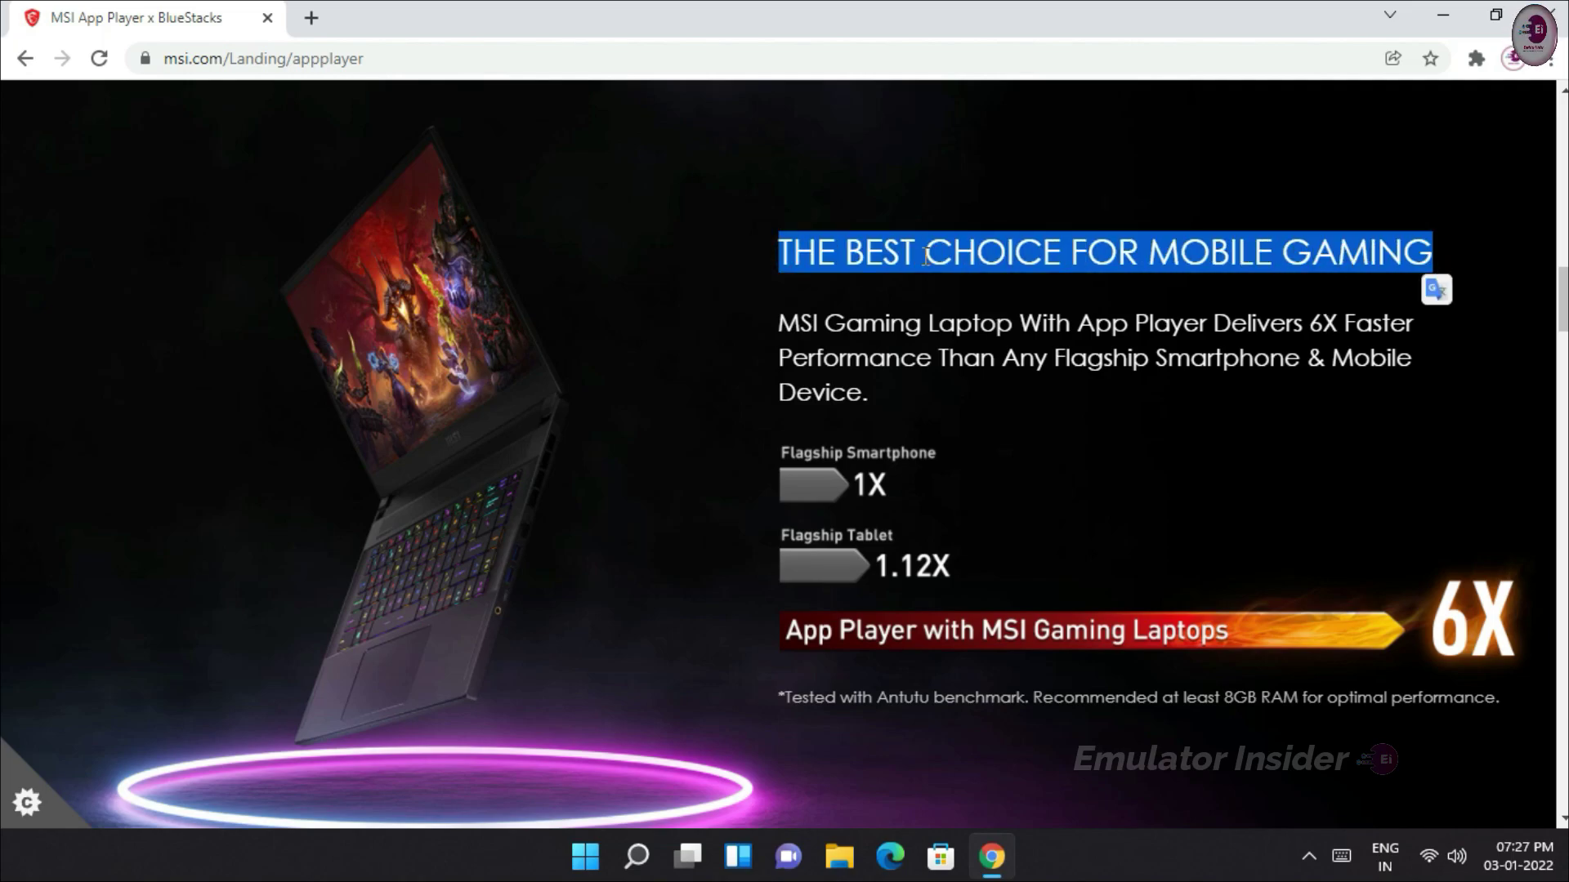
pyautogui.scroll(20, 719, 626)
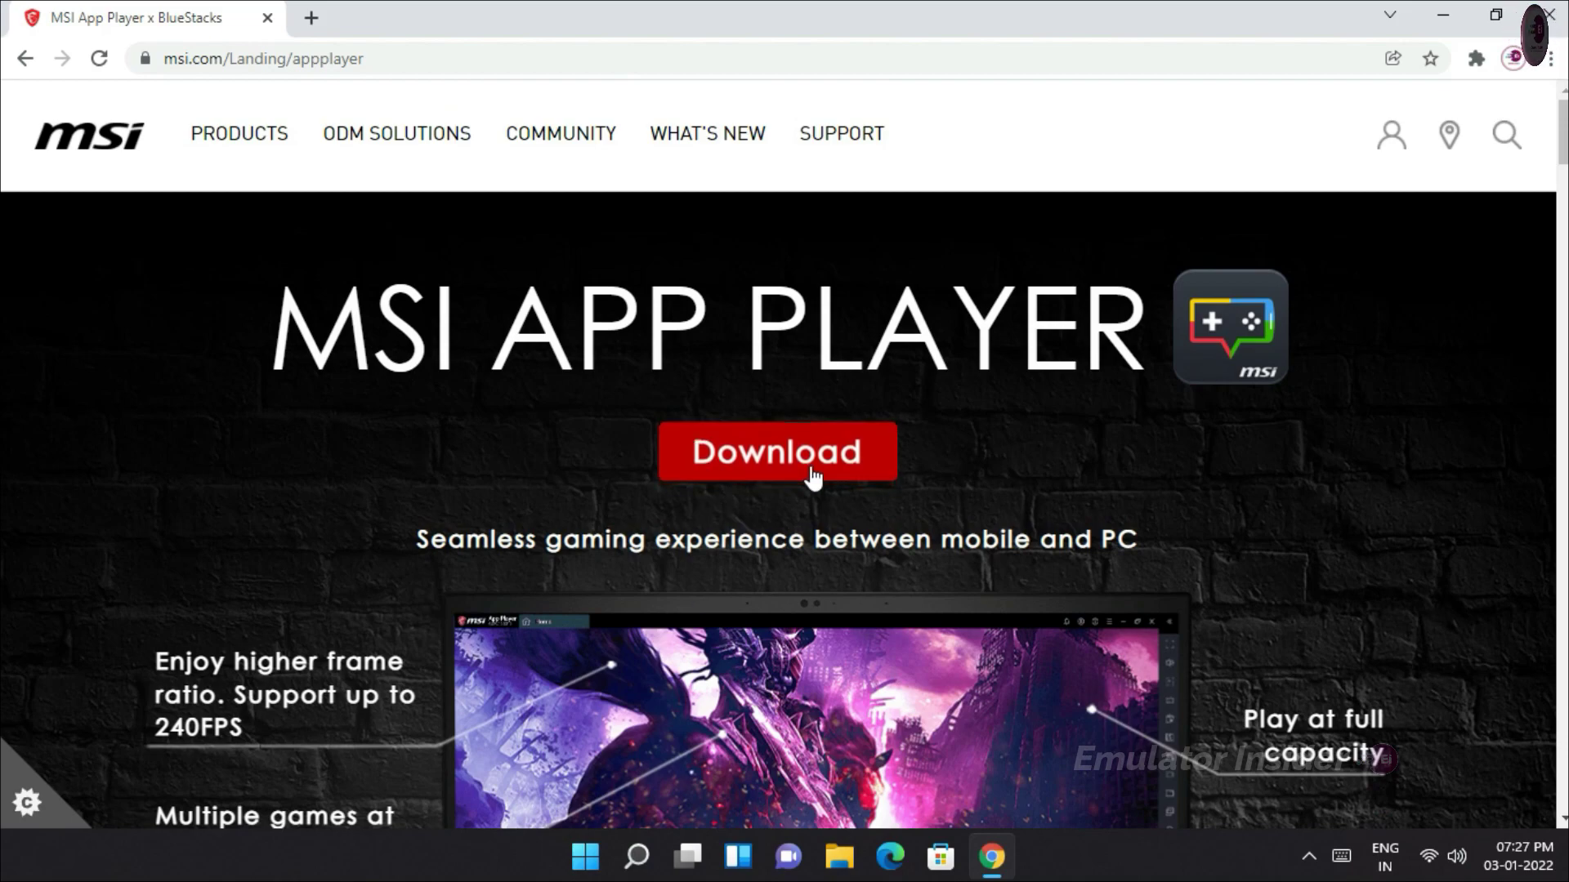
# - Download MSI-APP-Player.zip, show it in the Downloads folder and close the browser
pyautogui.click(783, 449)
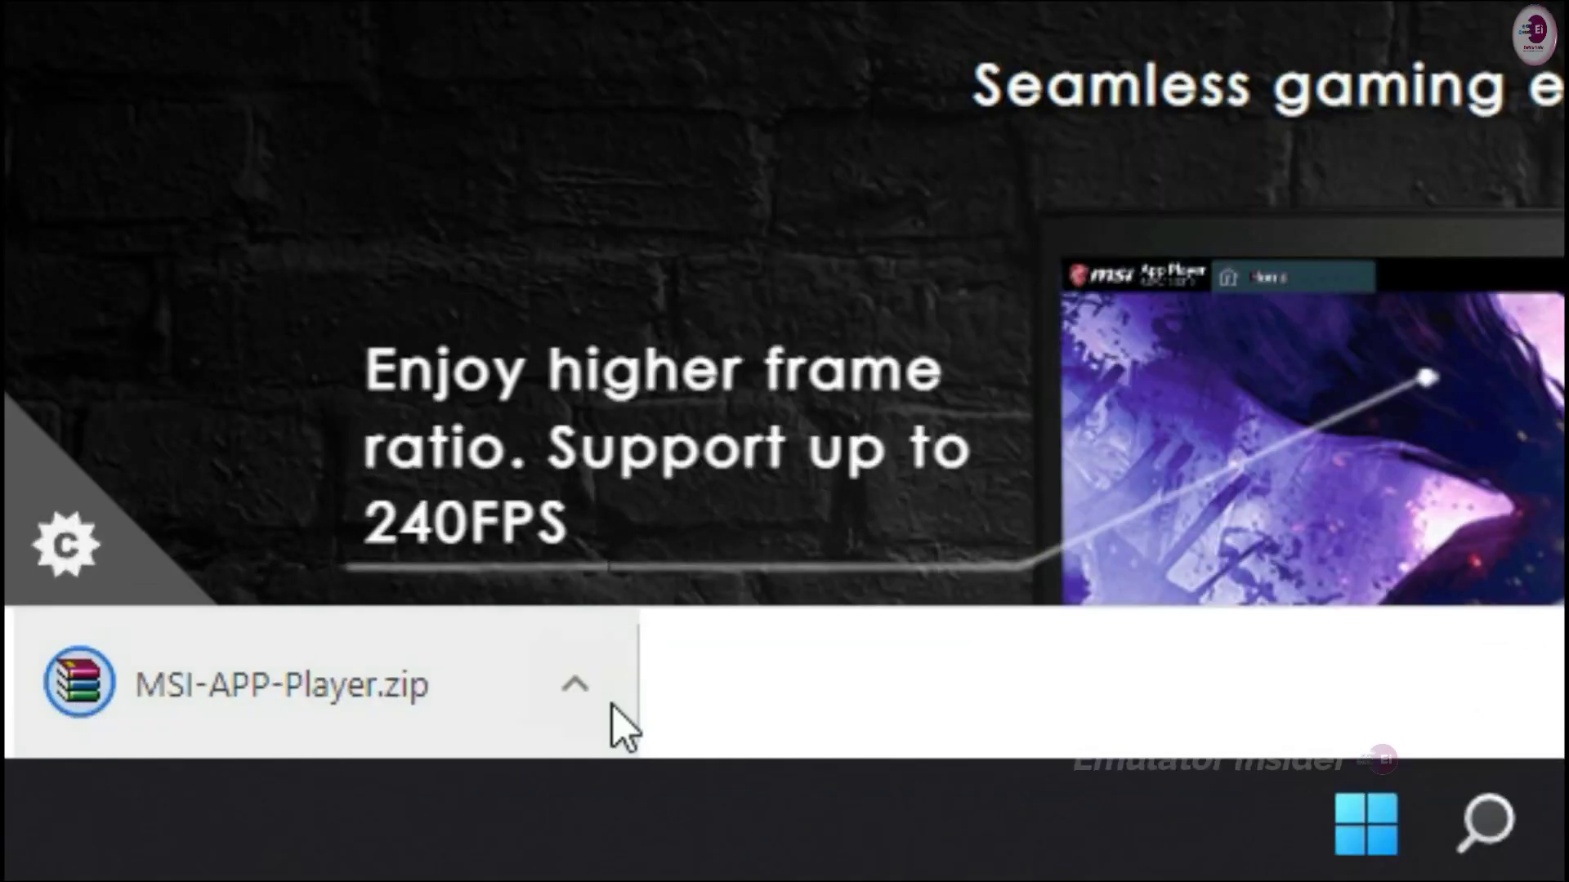
pyautogui.click(575, 693)
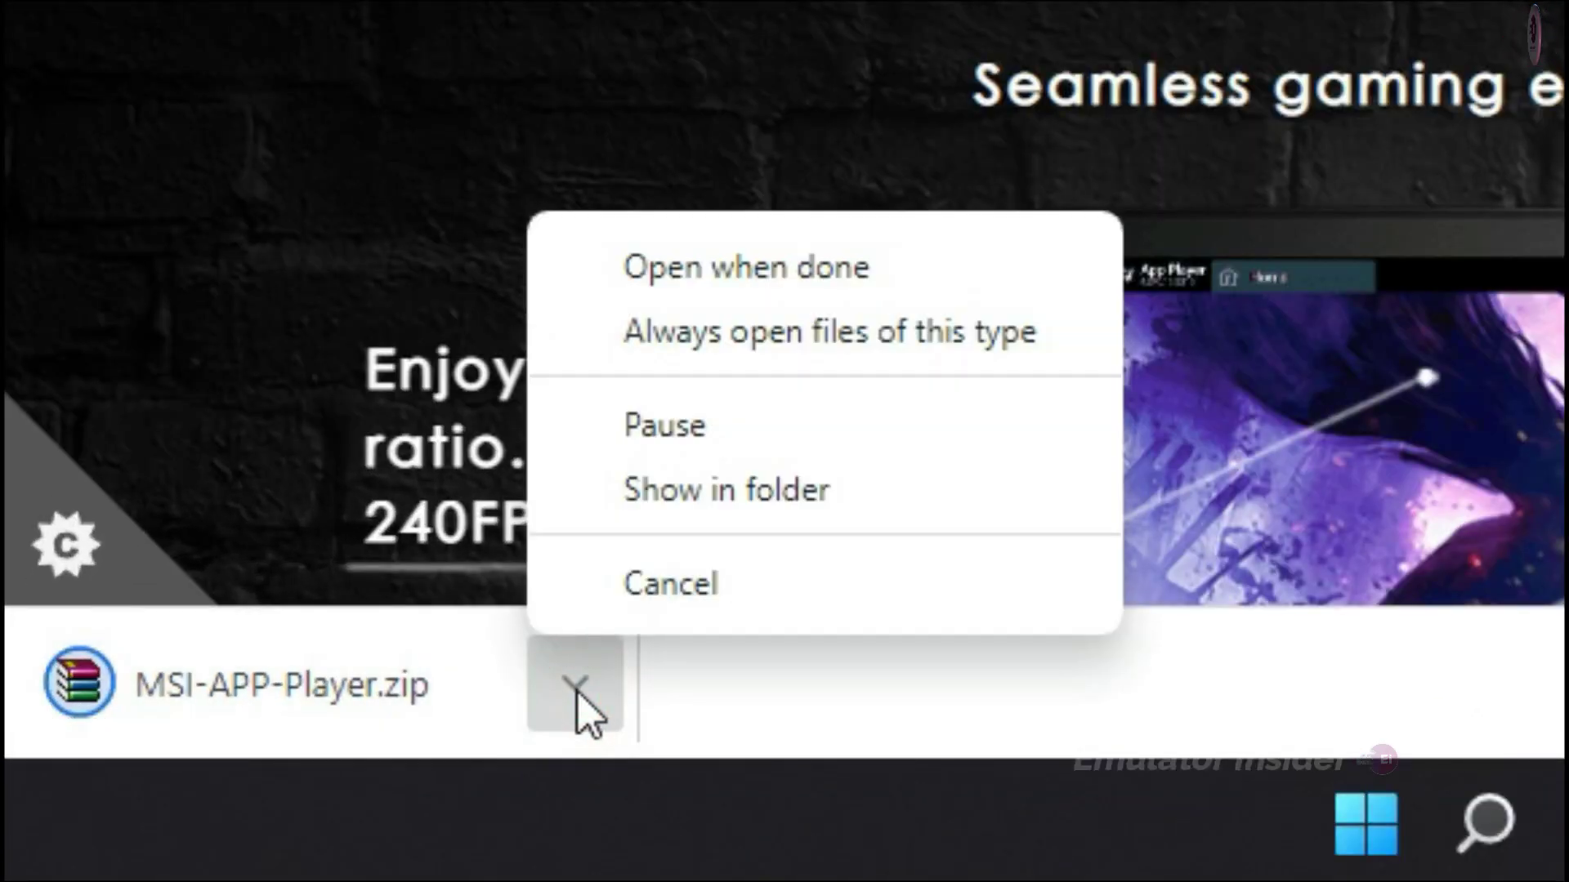
pyautogui.click(864, 495)
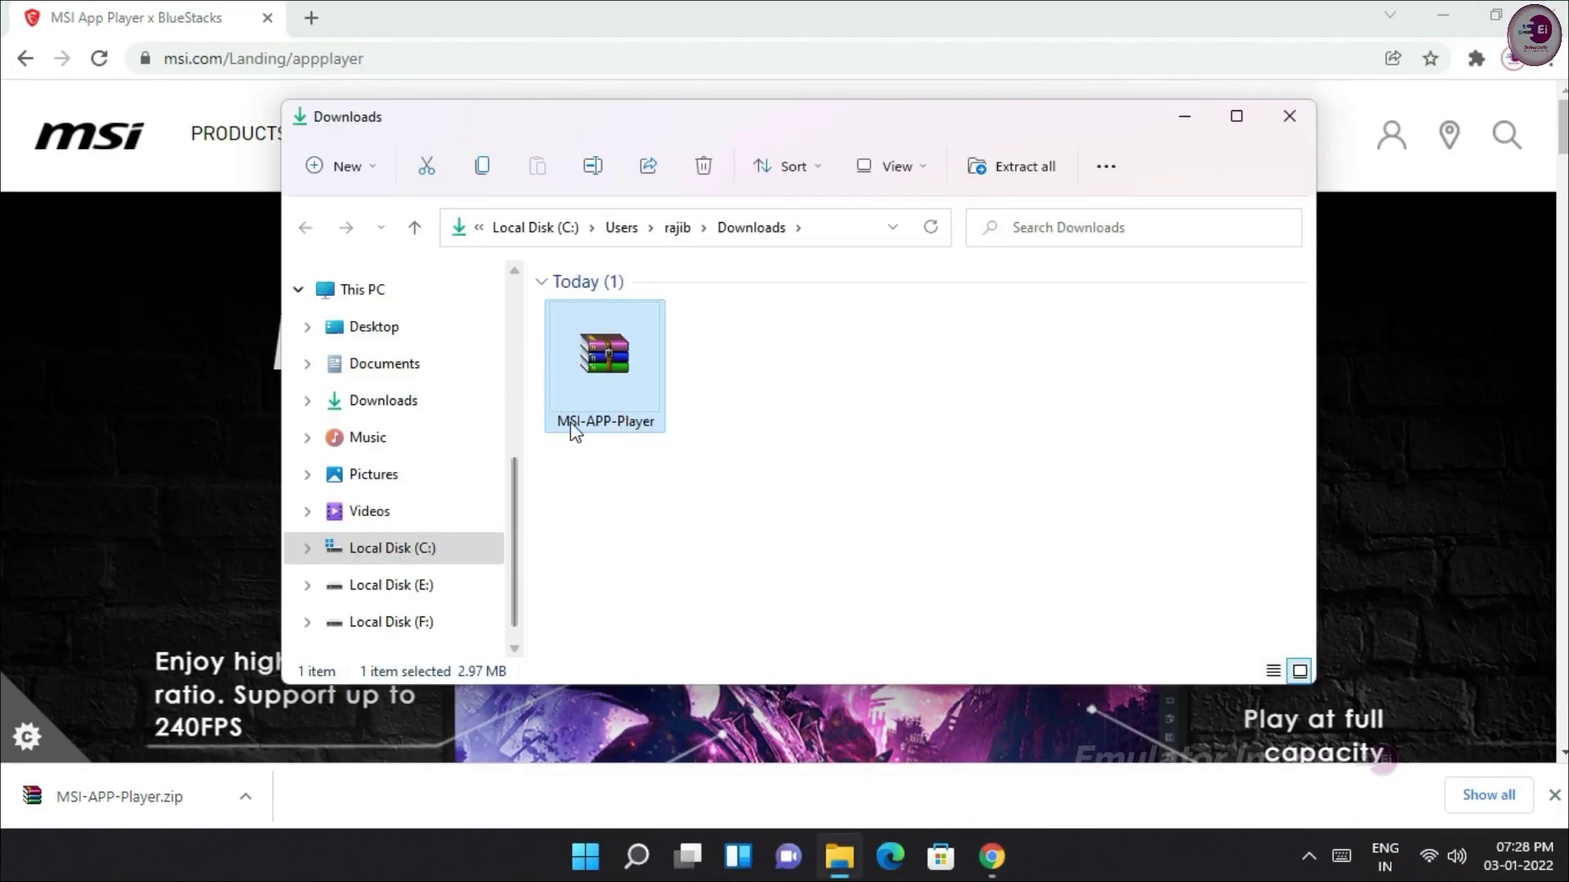
pyautogui.click(1535, 15)
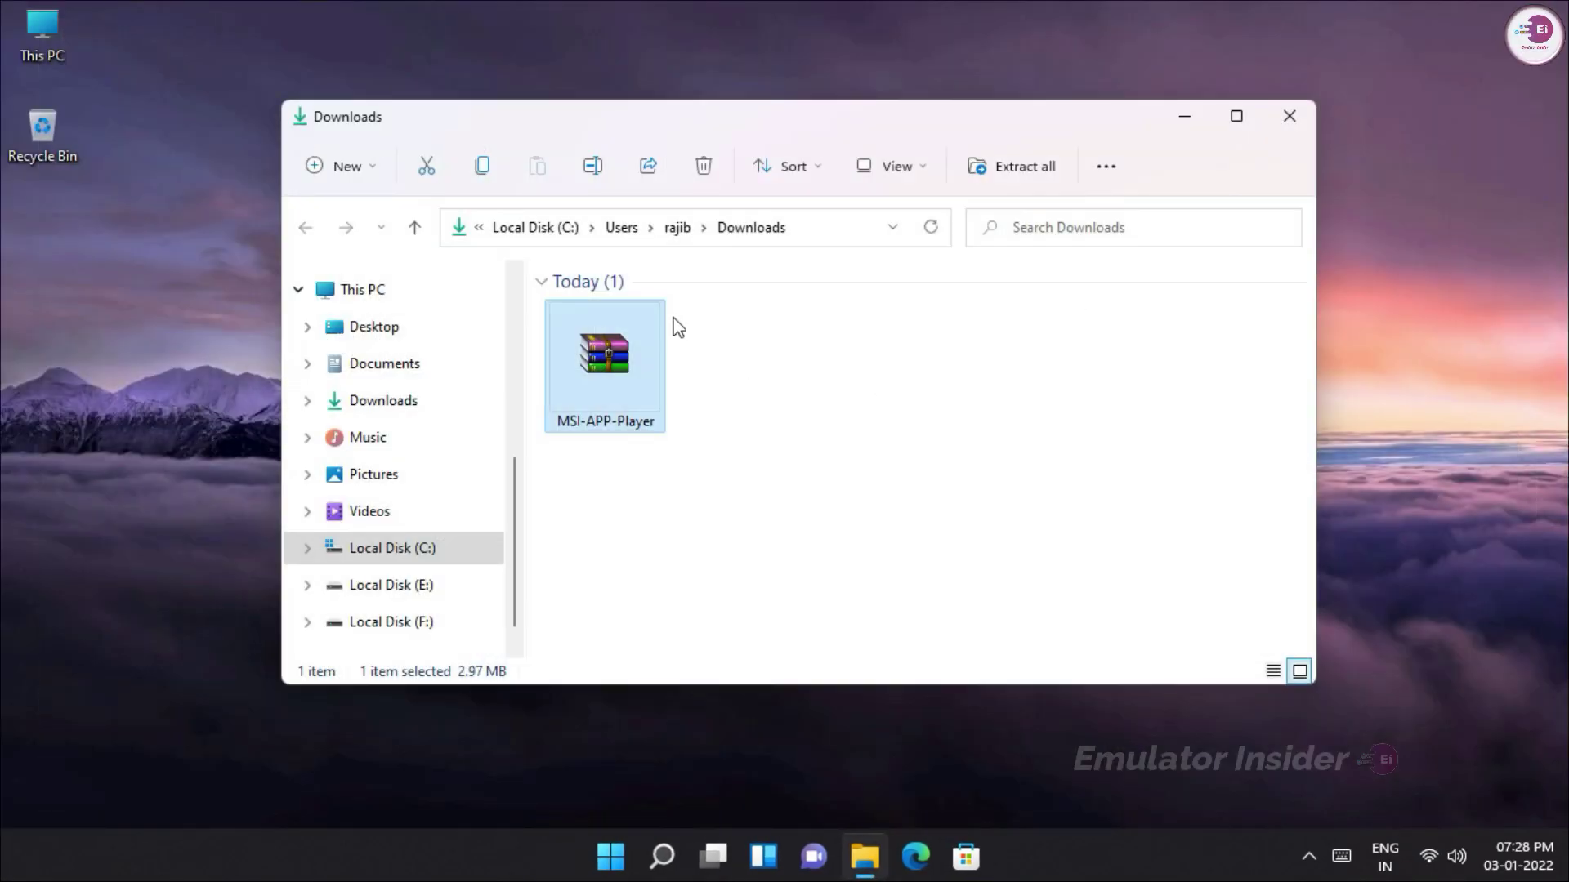
# - Extract all files from the MSI-APP-Player archive into the default MSI-APP-Player folder in Downloads
pyautogui.rightClick(627, 352)
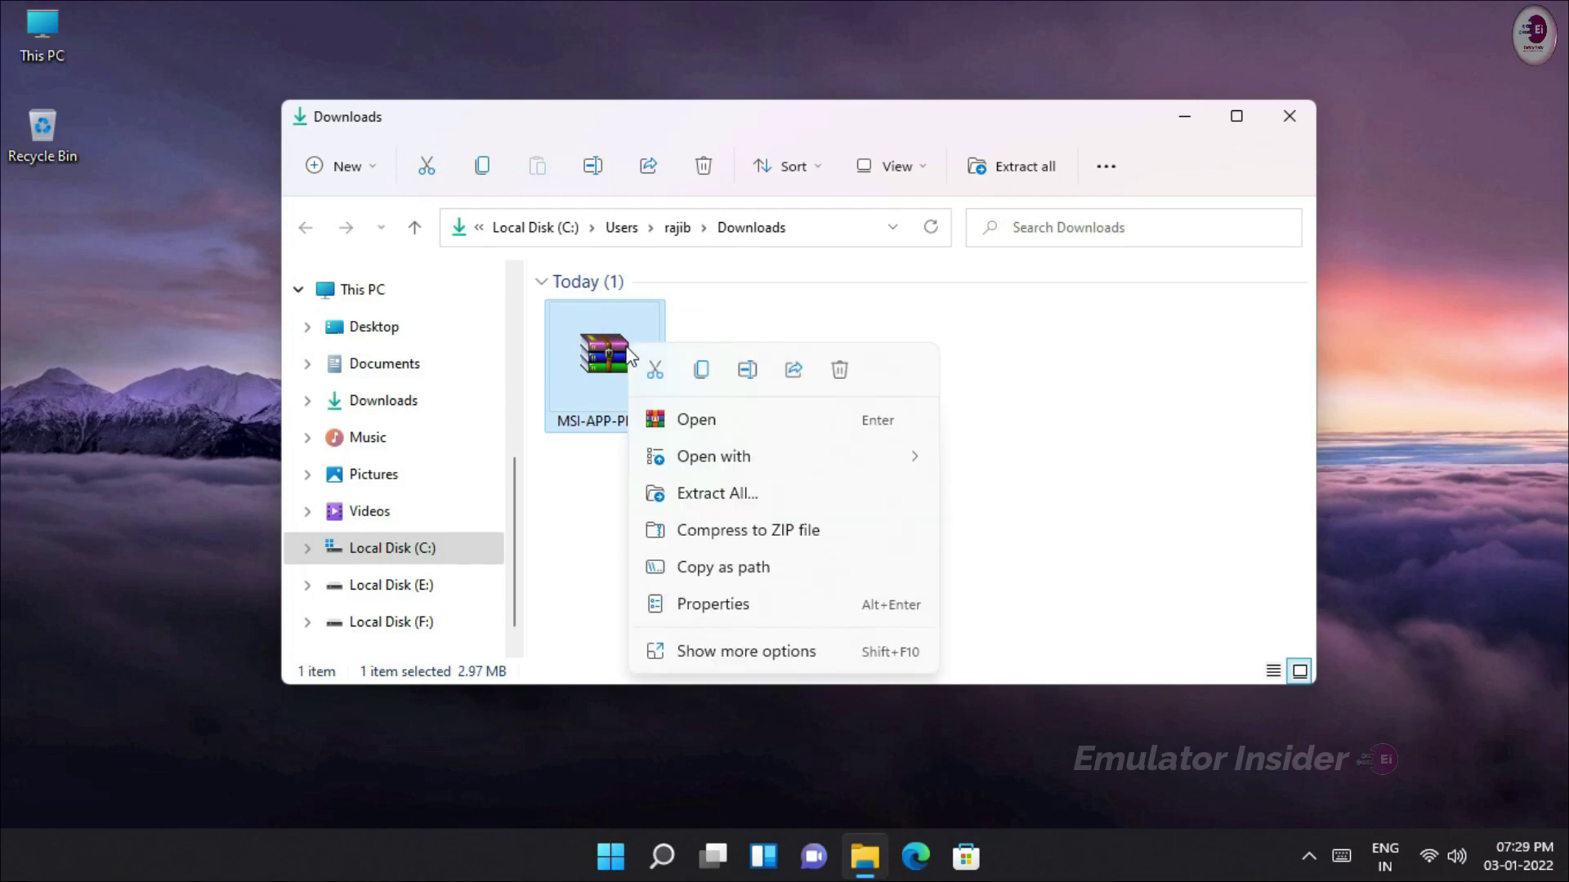
pyautogui.click(696, 494)
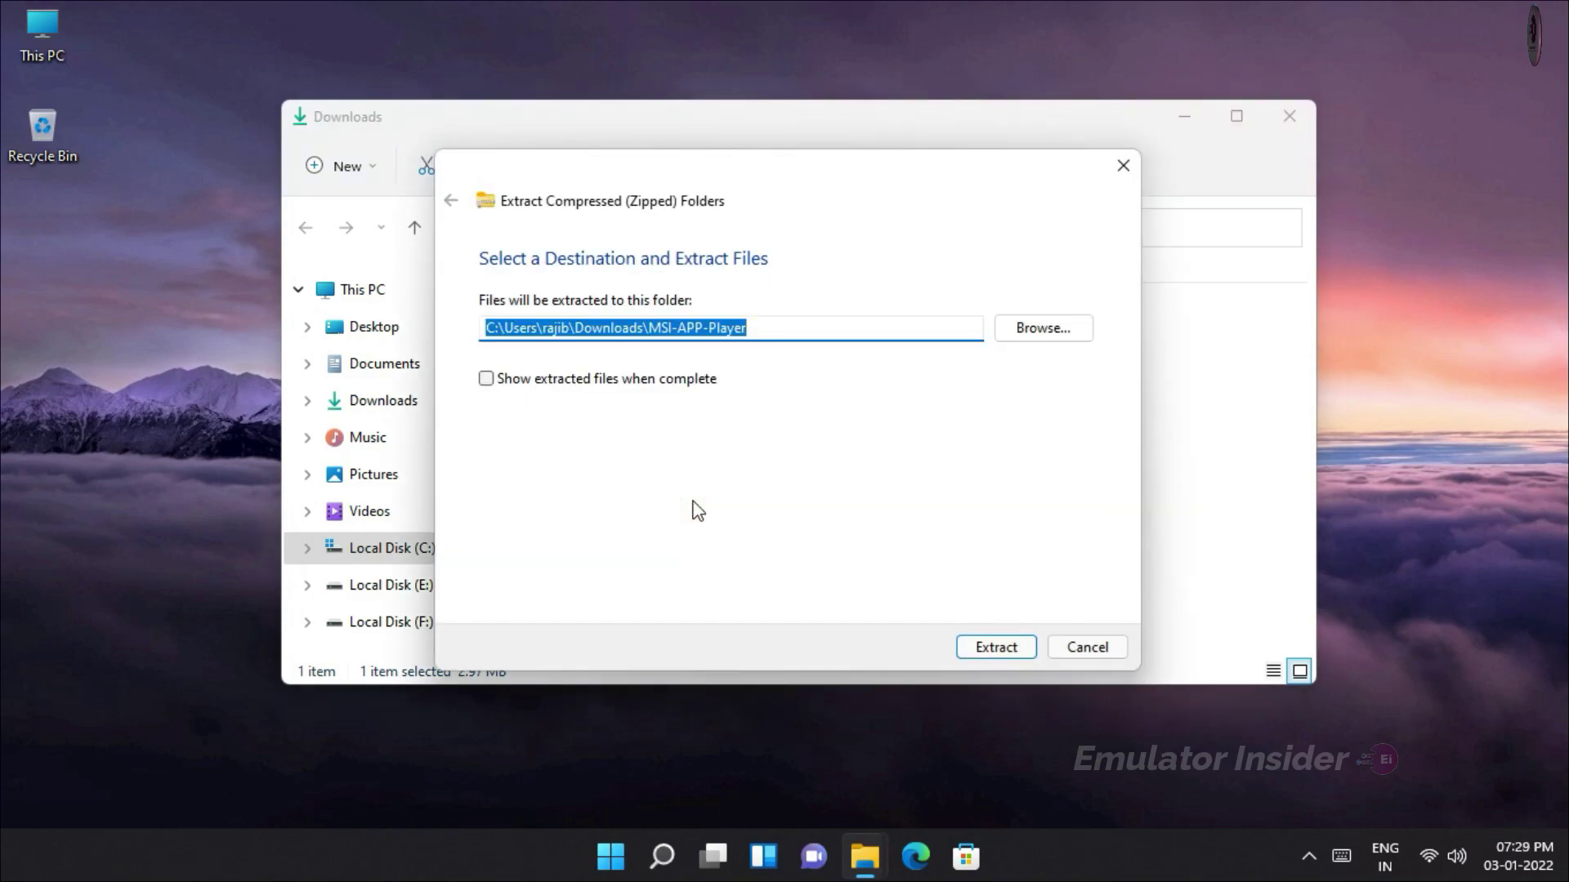
pyautogui.click(1004, 648)
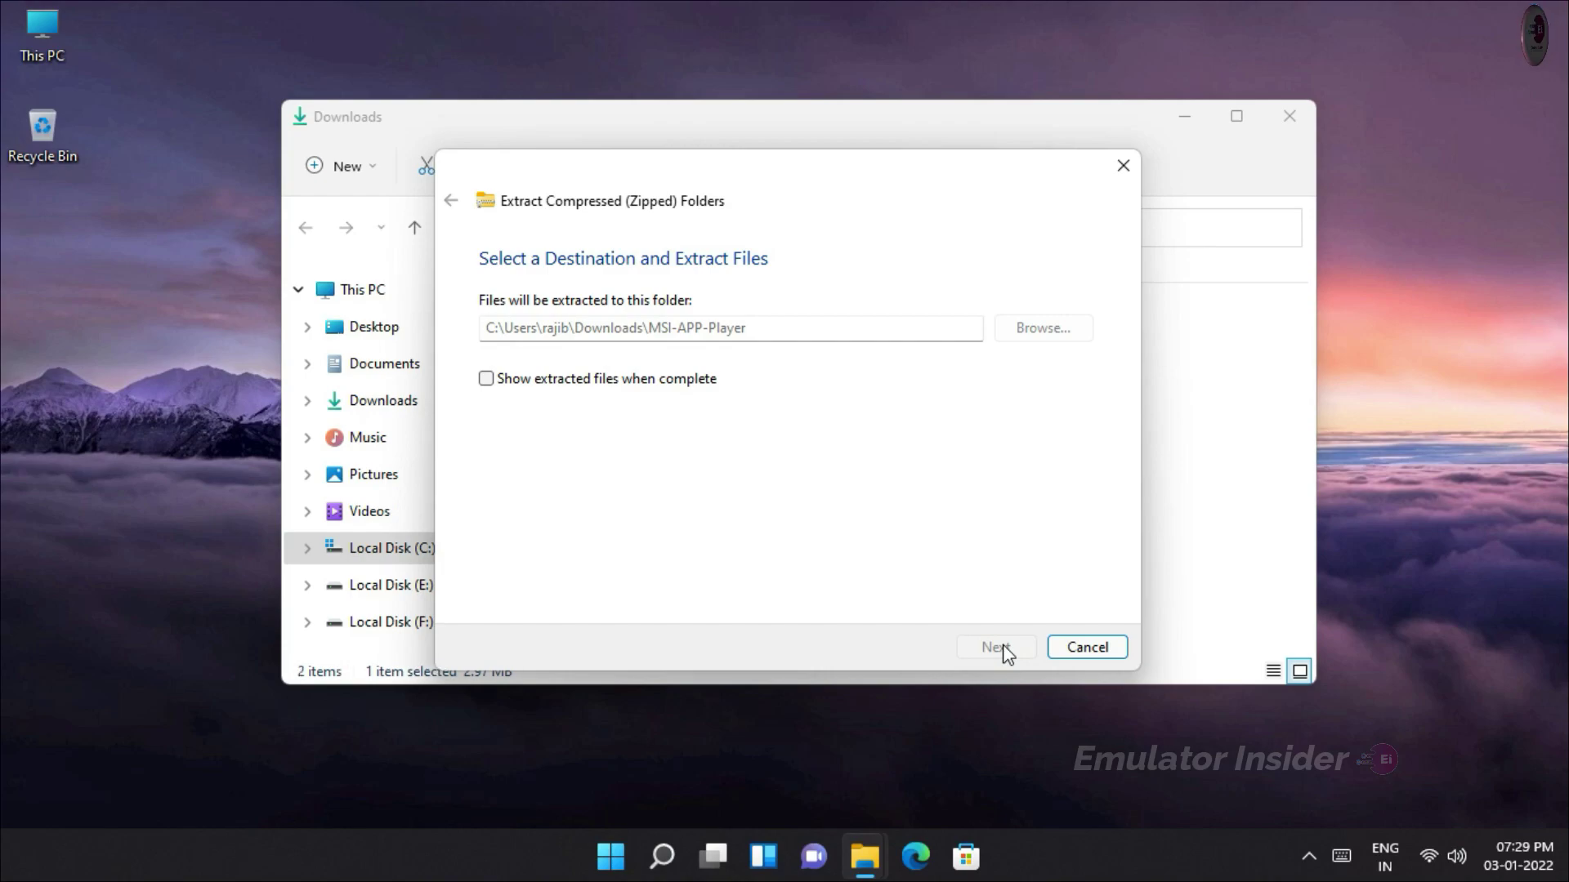
# - Open the extracted MSI-APP-Player folder and run the MSI APP Player installer as administrator
pyautogui.click(725, 382)
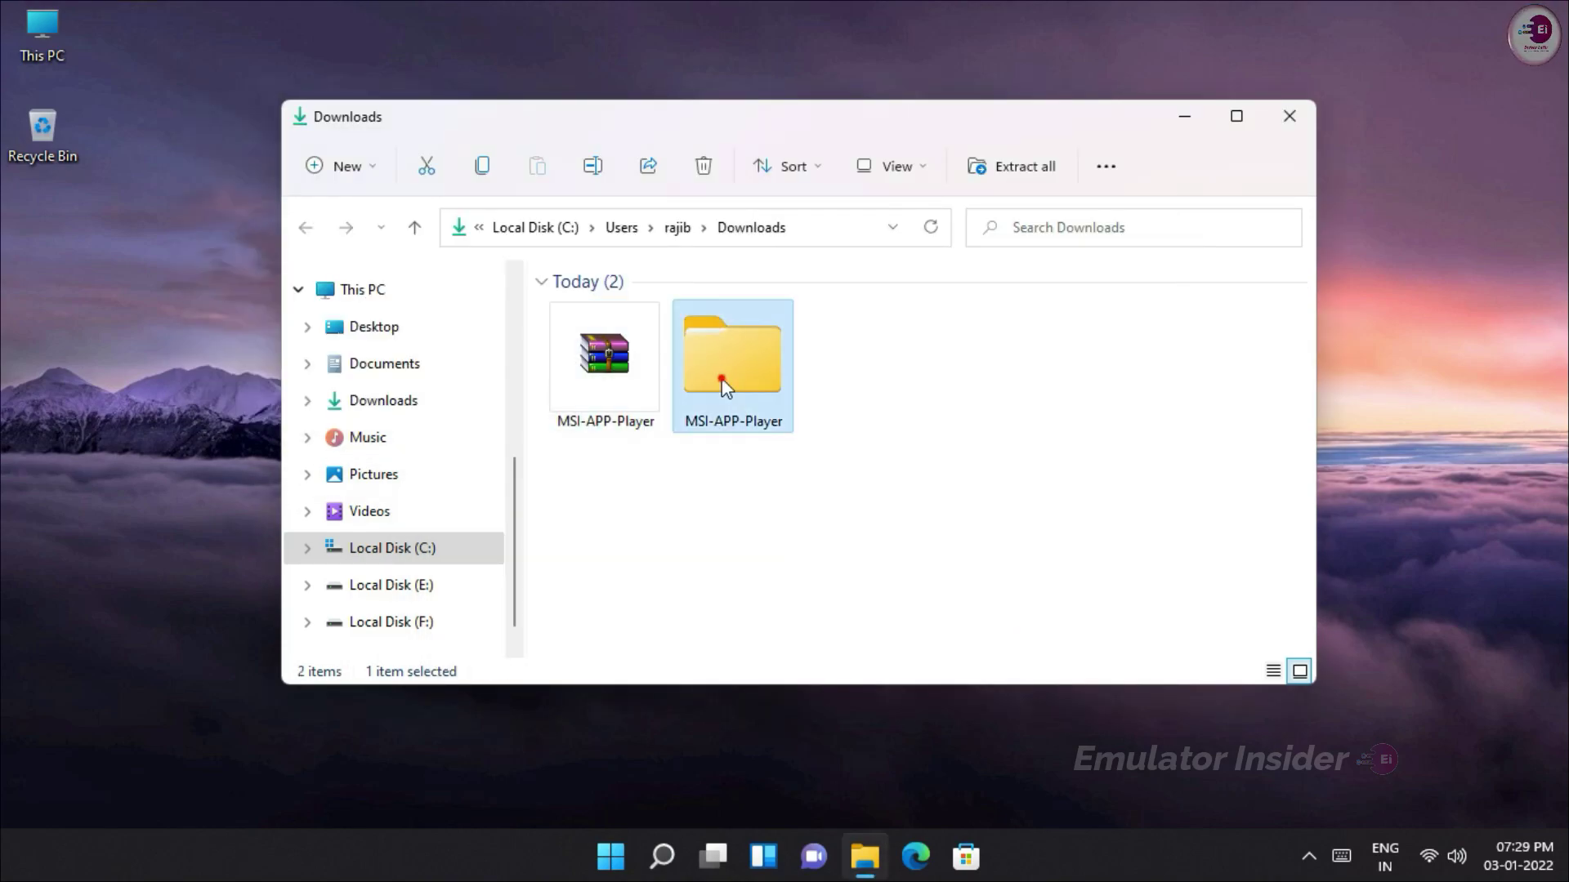
pyautogui.doubleClick(722, 380)
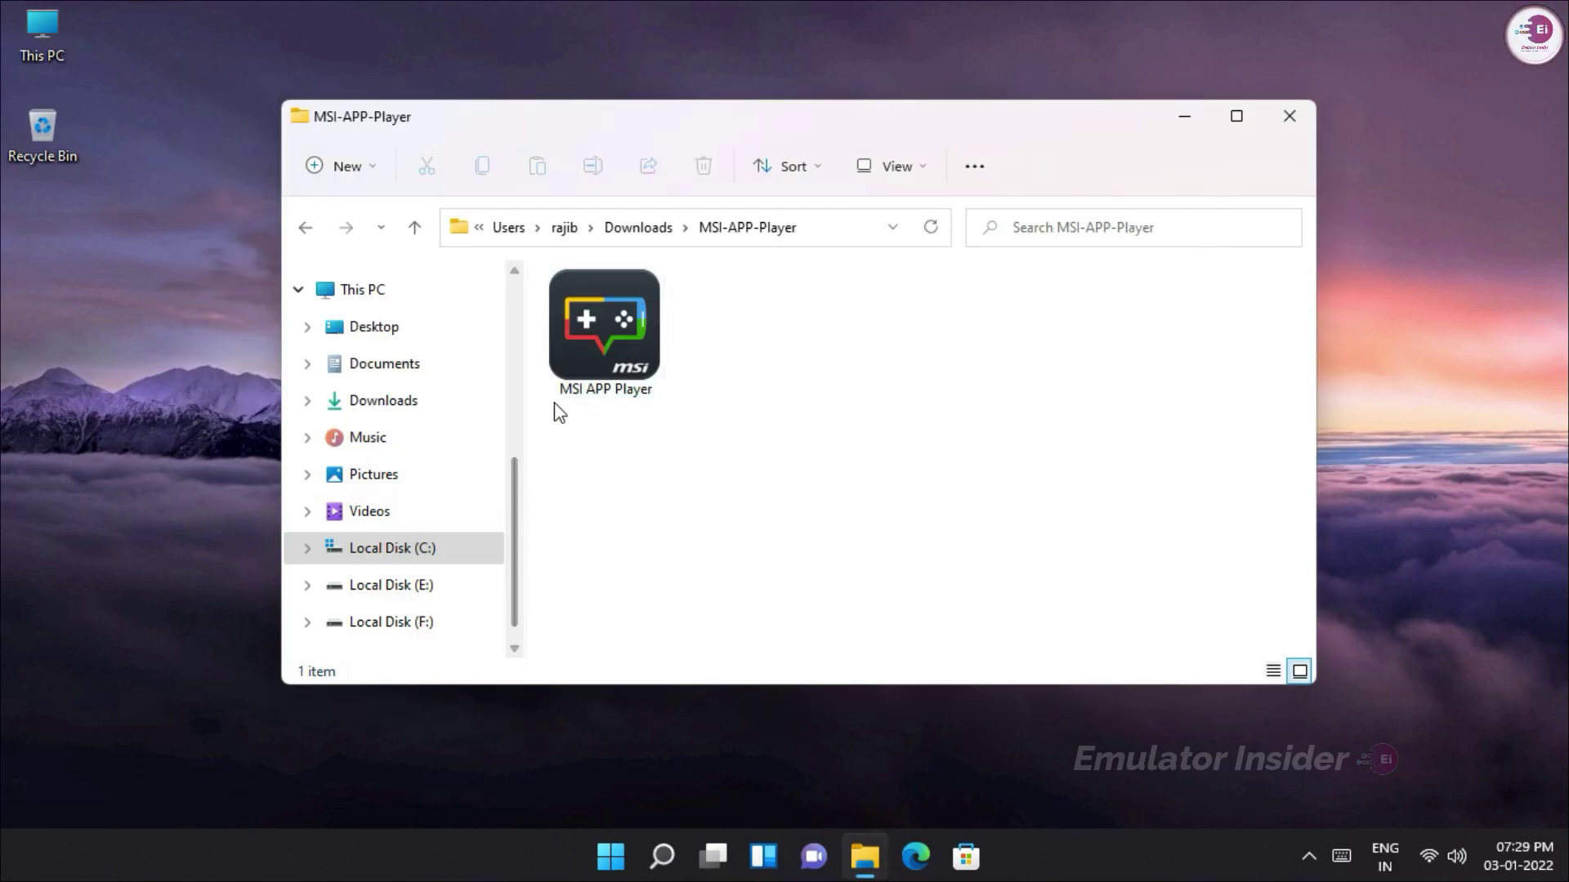
pyautogui.click(607, 348)
pyautogui.rightClick(597, 312)
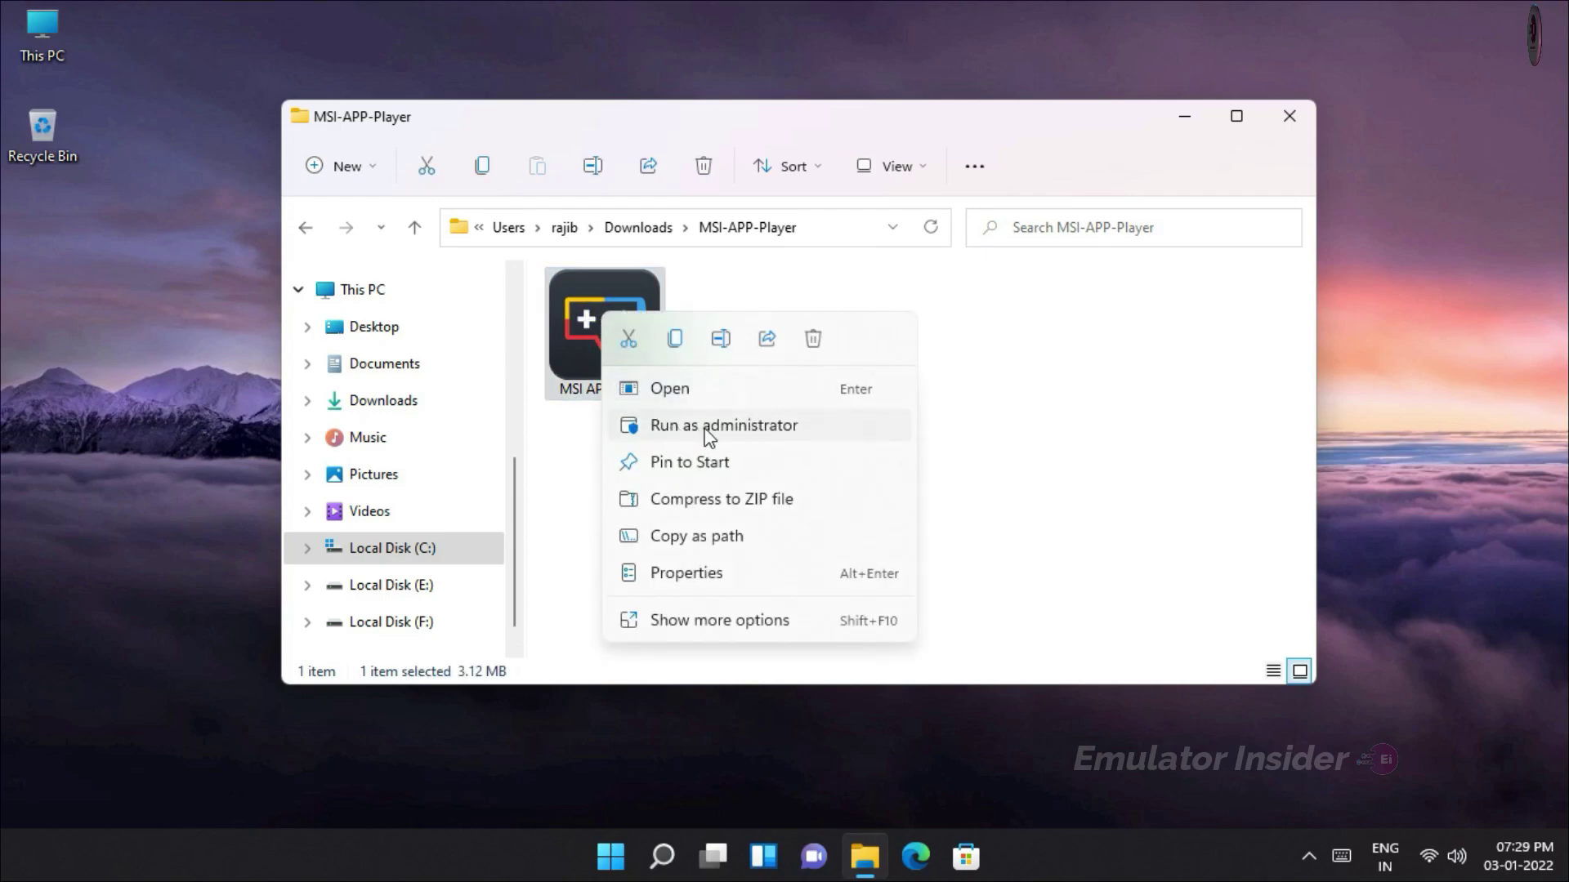
pyautogui.click(754, 438)
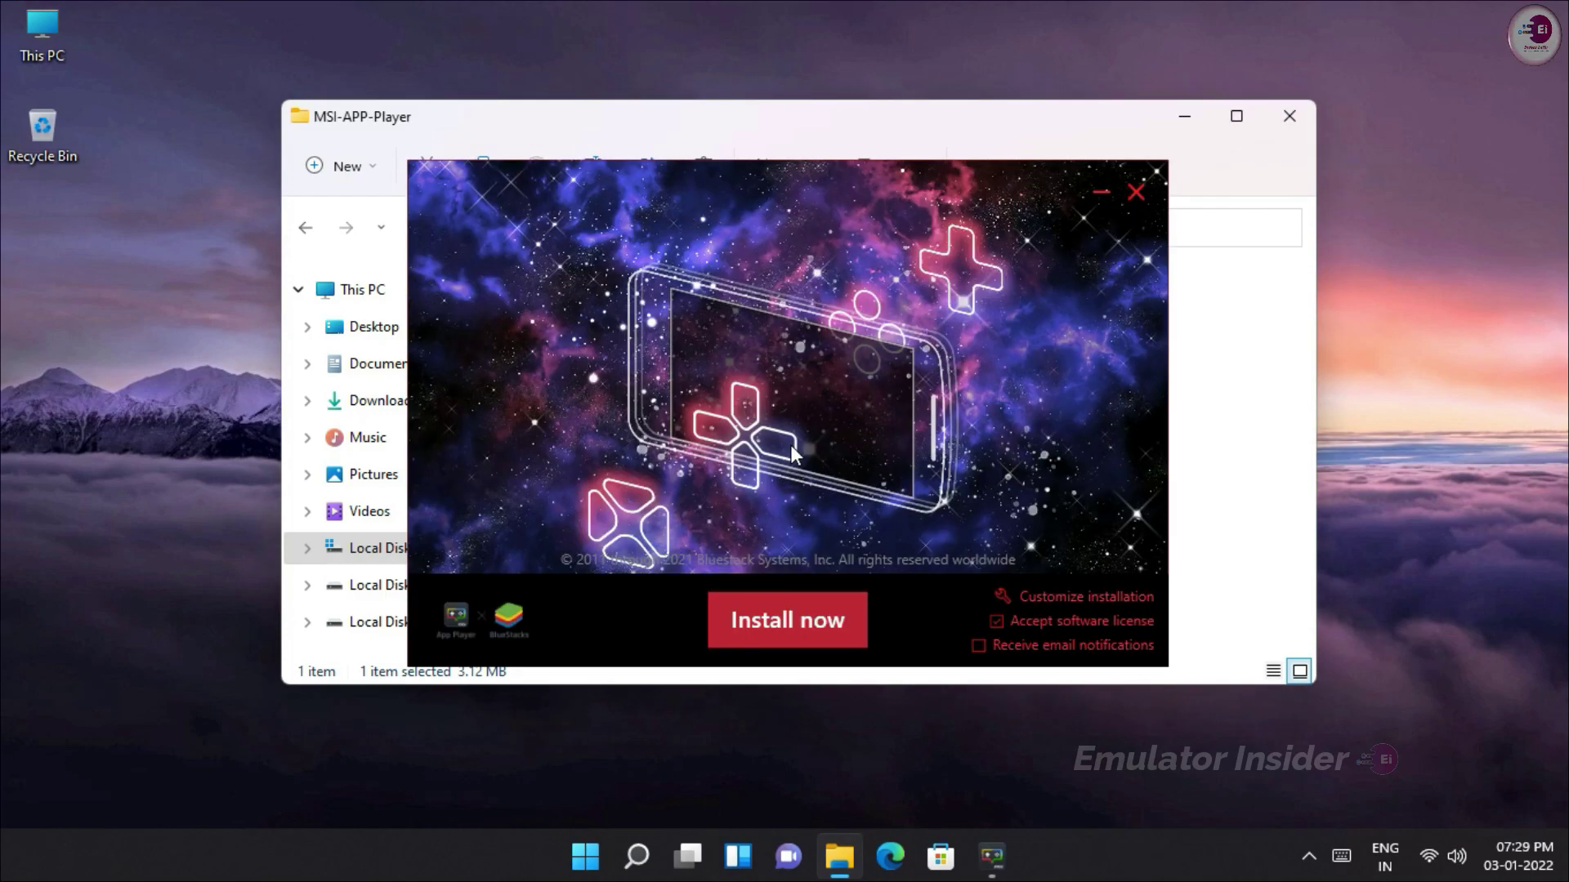
# - Close the MSI-APP-Player folder and install MSI App Player with its default data path after checking the custom installation options
pyautogui.click(1299, 117)
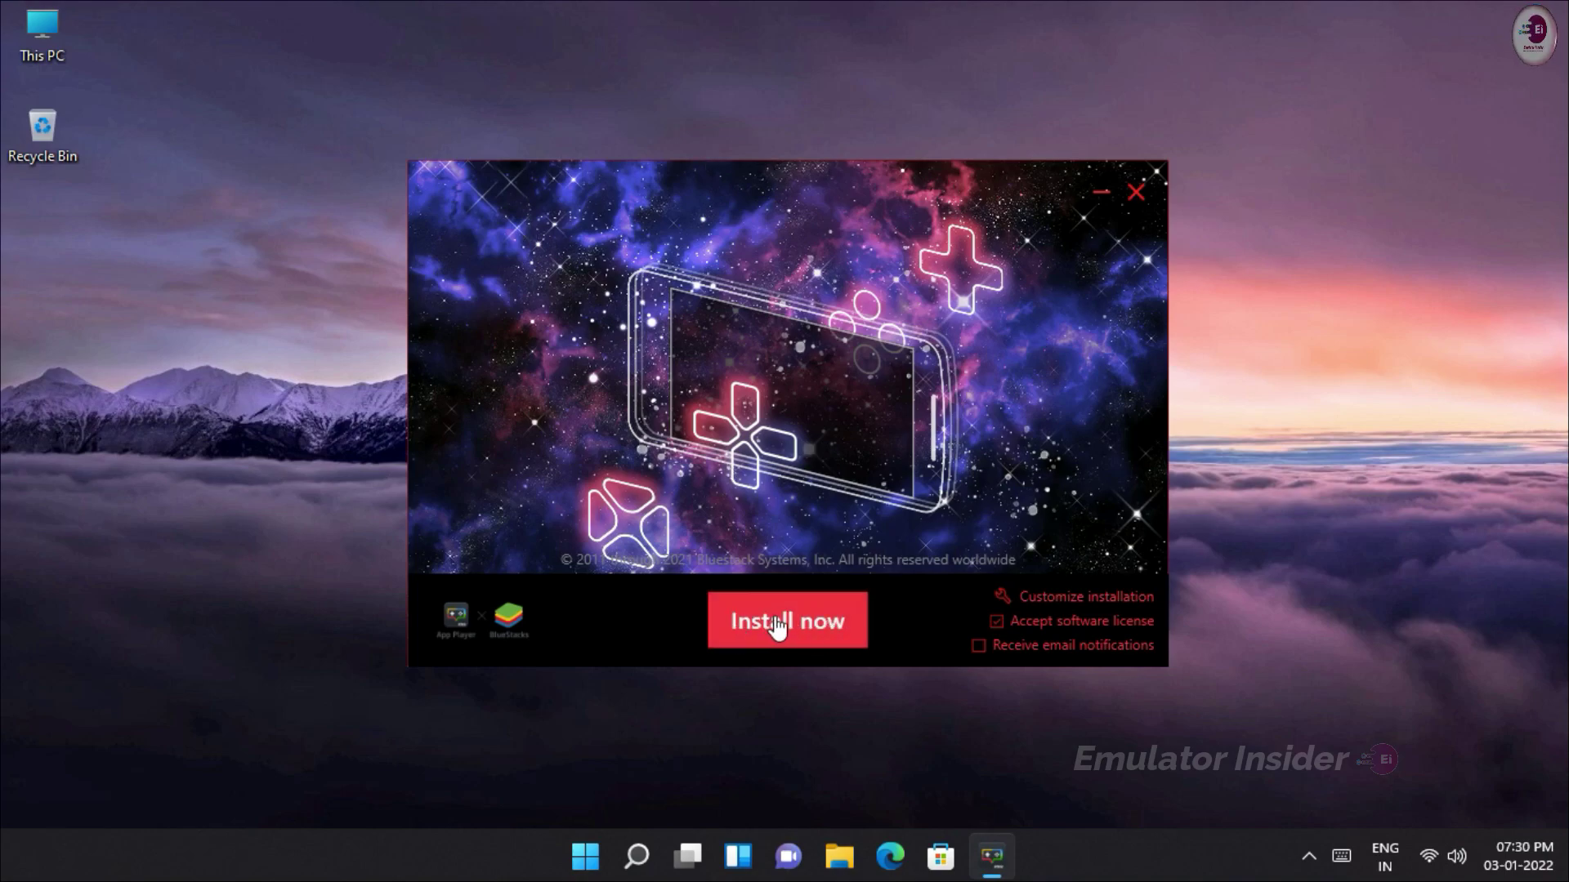
pyautogui.click(1055, 604)
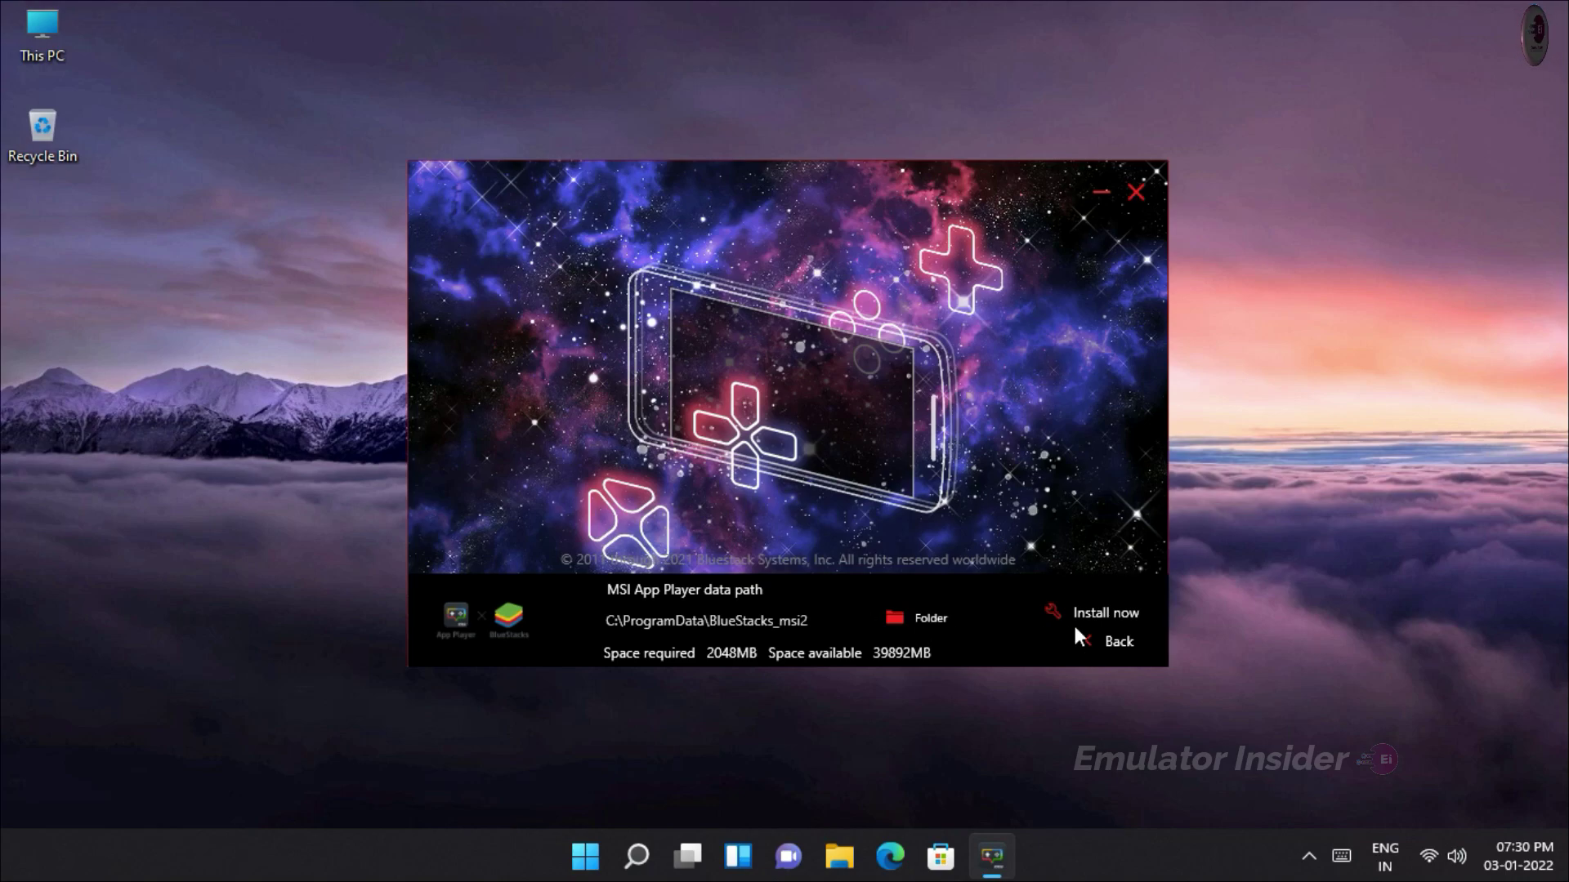
pyautogui.click(1118, 644)
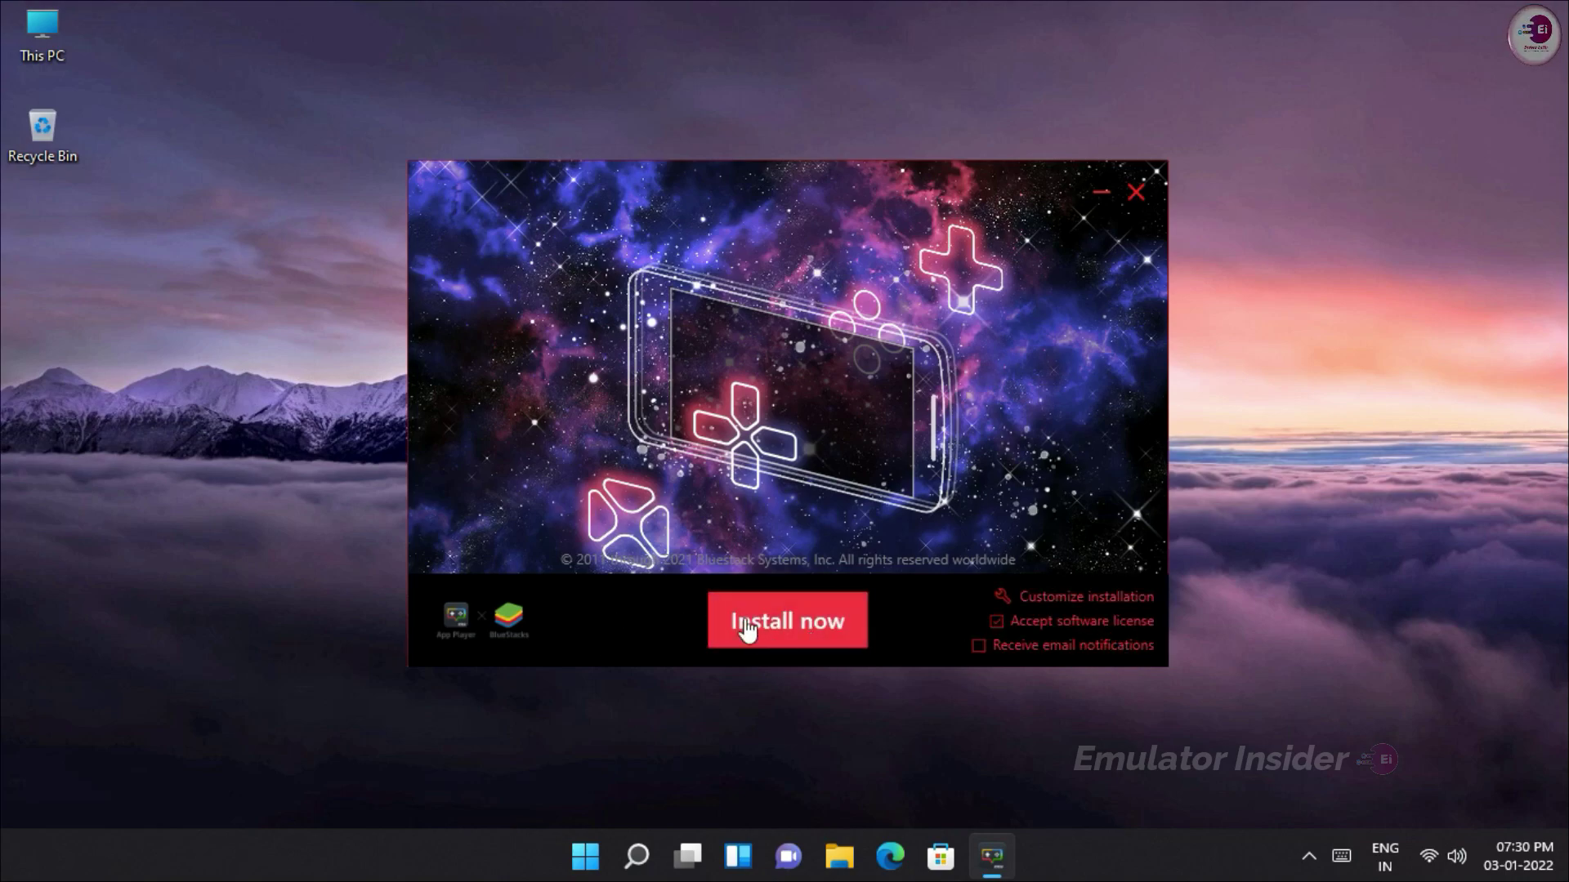
pyautogui.click(785, 625)
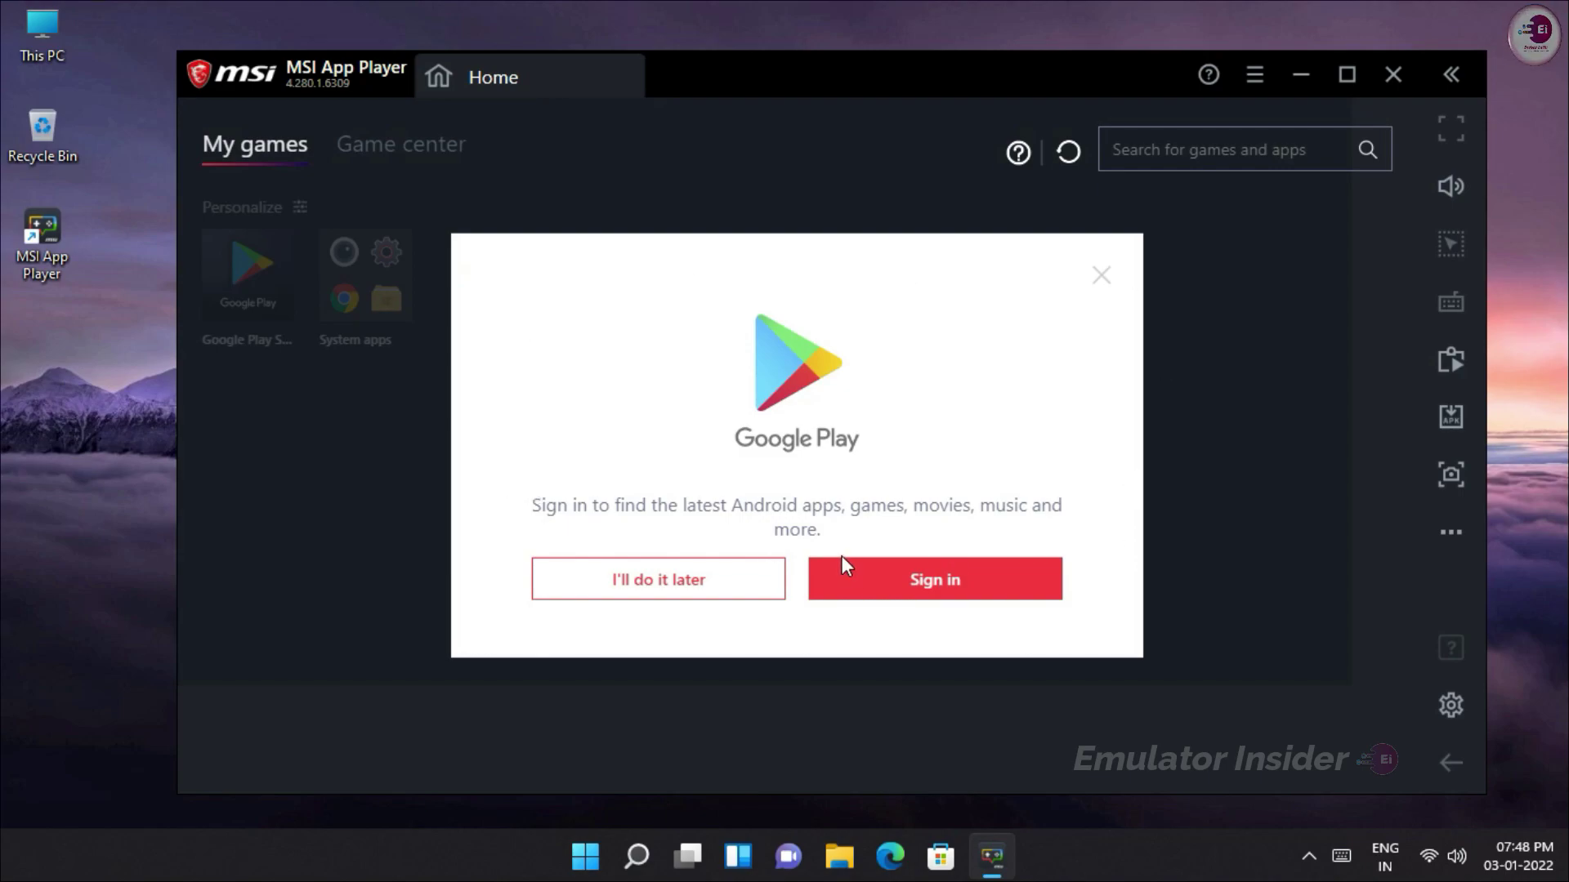
# - Postpone the Google Play sign-in and go through the introductory tips about searching for games and installed games
pyautogui.click(683, 579)
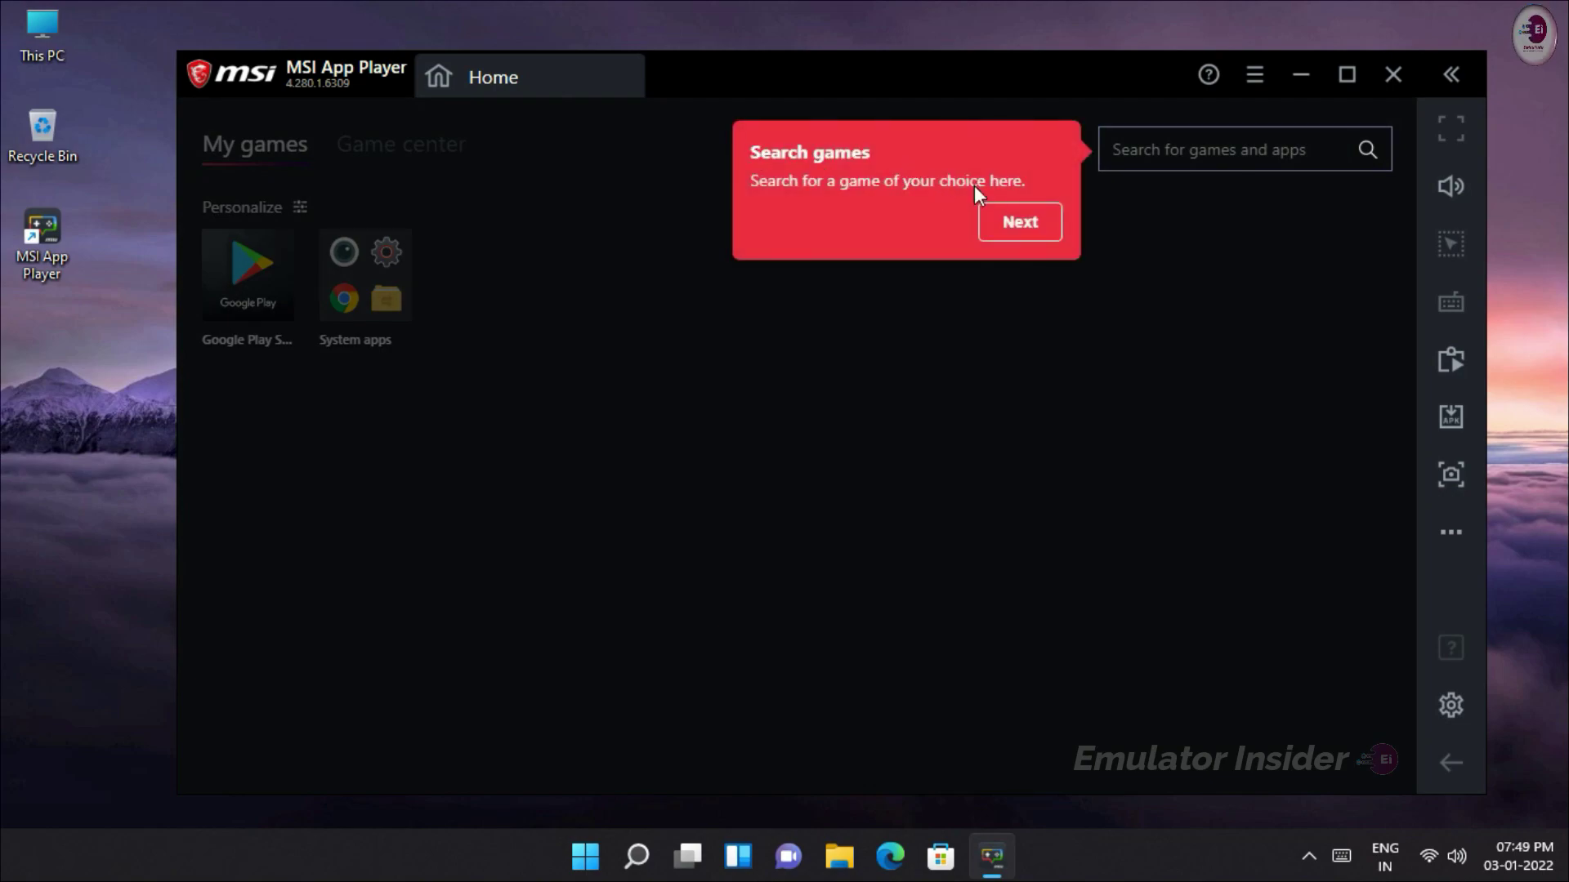
pyautogui.click(1026, 224)
pyautogui.click(763, 243)
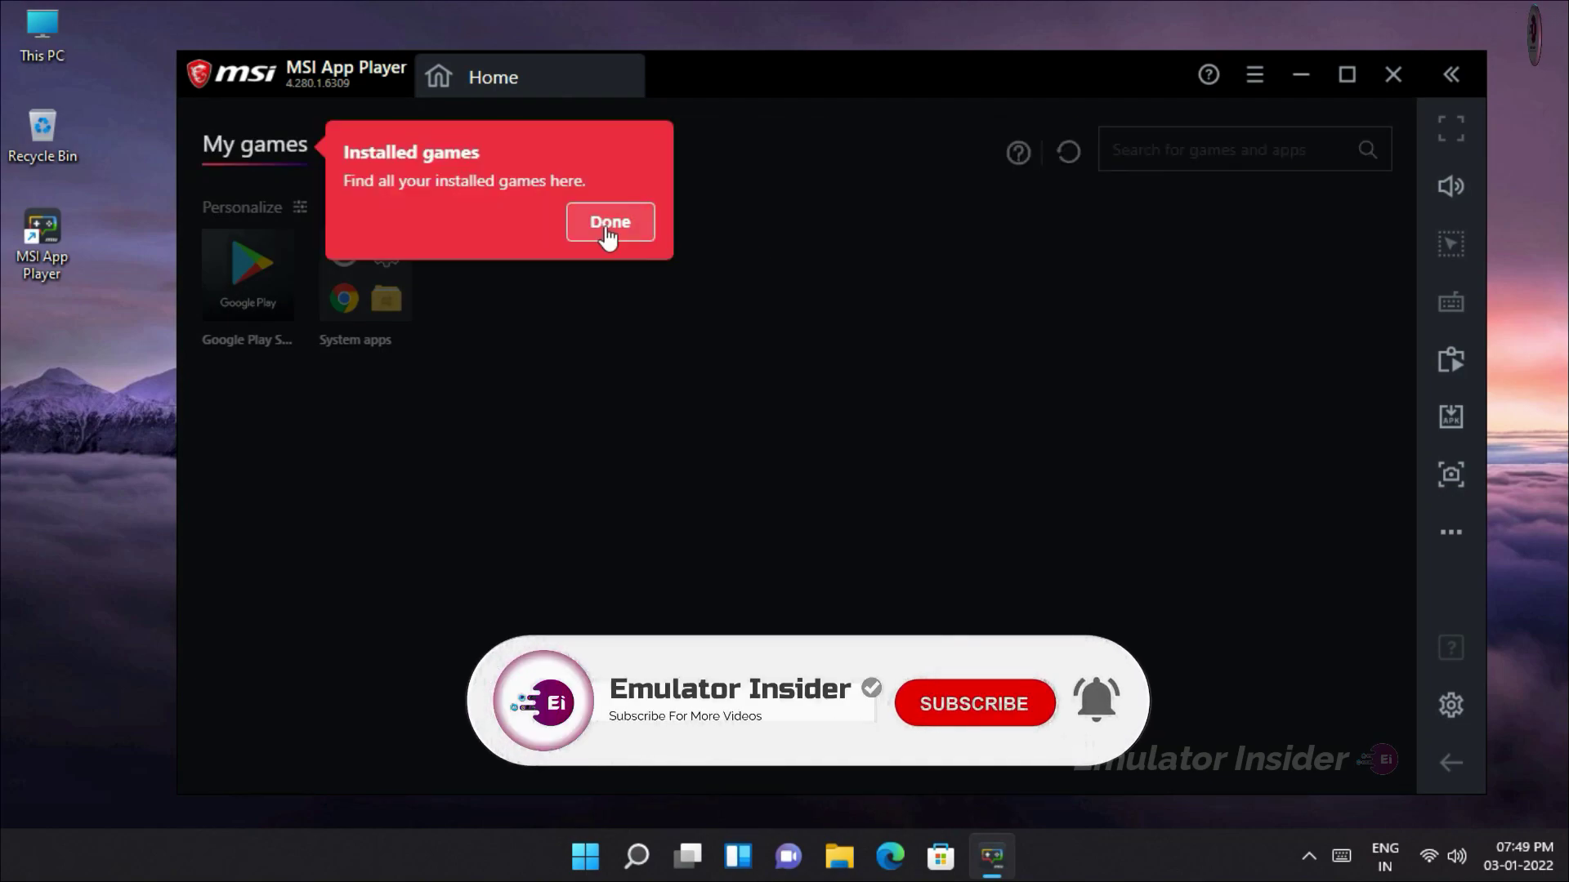
pyautogui.click(609, 233)
# - Look through the System apps folder and the Game center, and return to My games
pyautogui.click(365, 269)
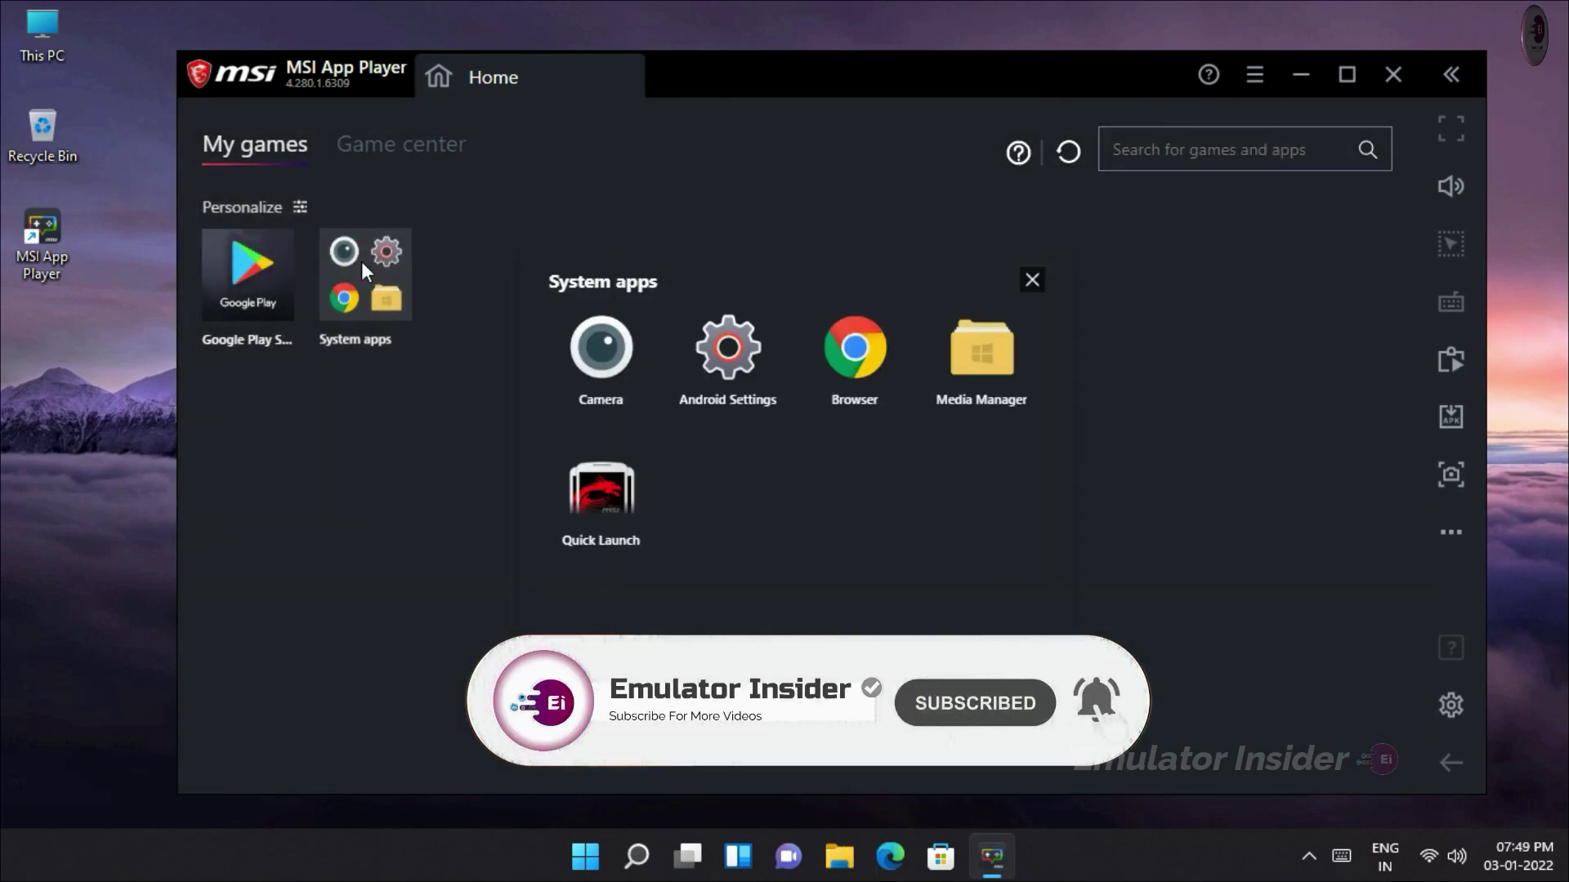
pyautogui.click(1032, 280)
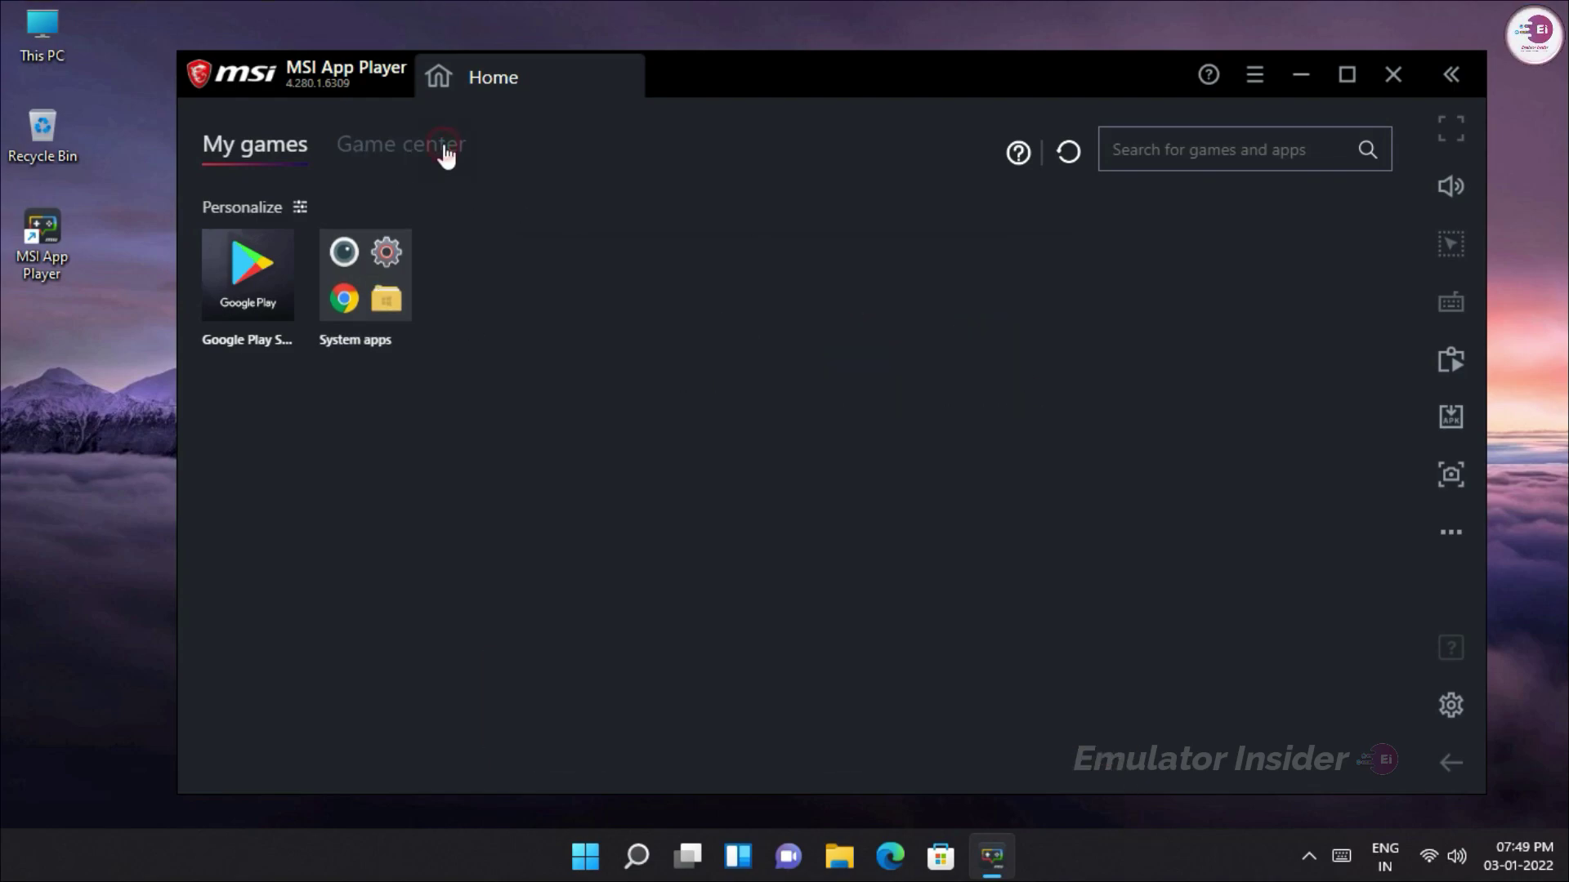
pyautogui.click(446, 155)
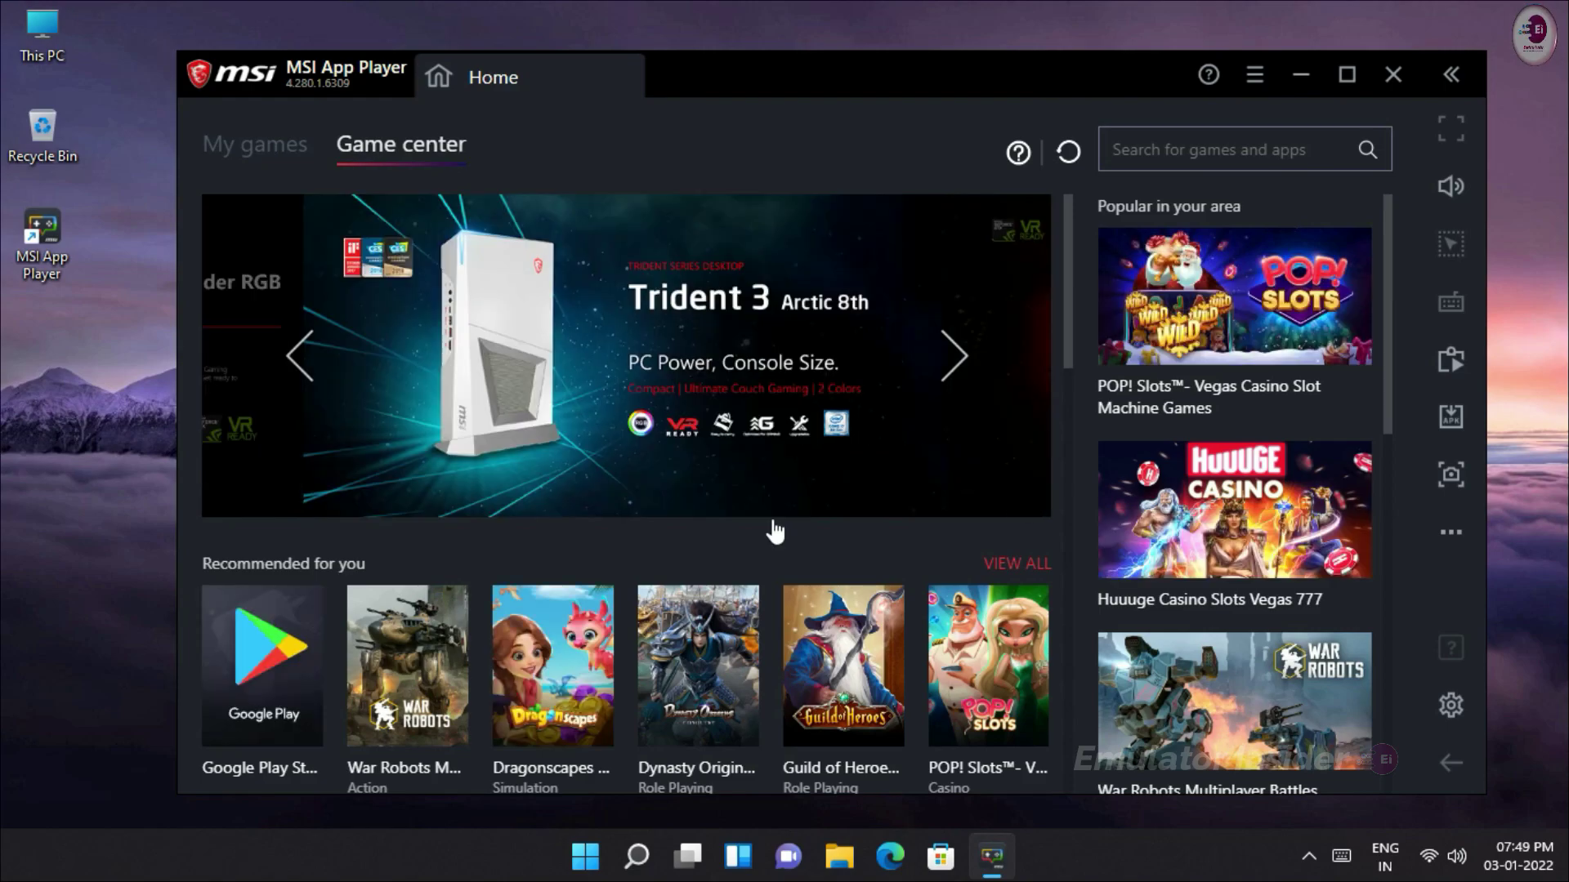
pyautogui.scroll(-5, 775, 531)
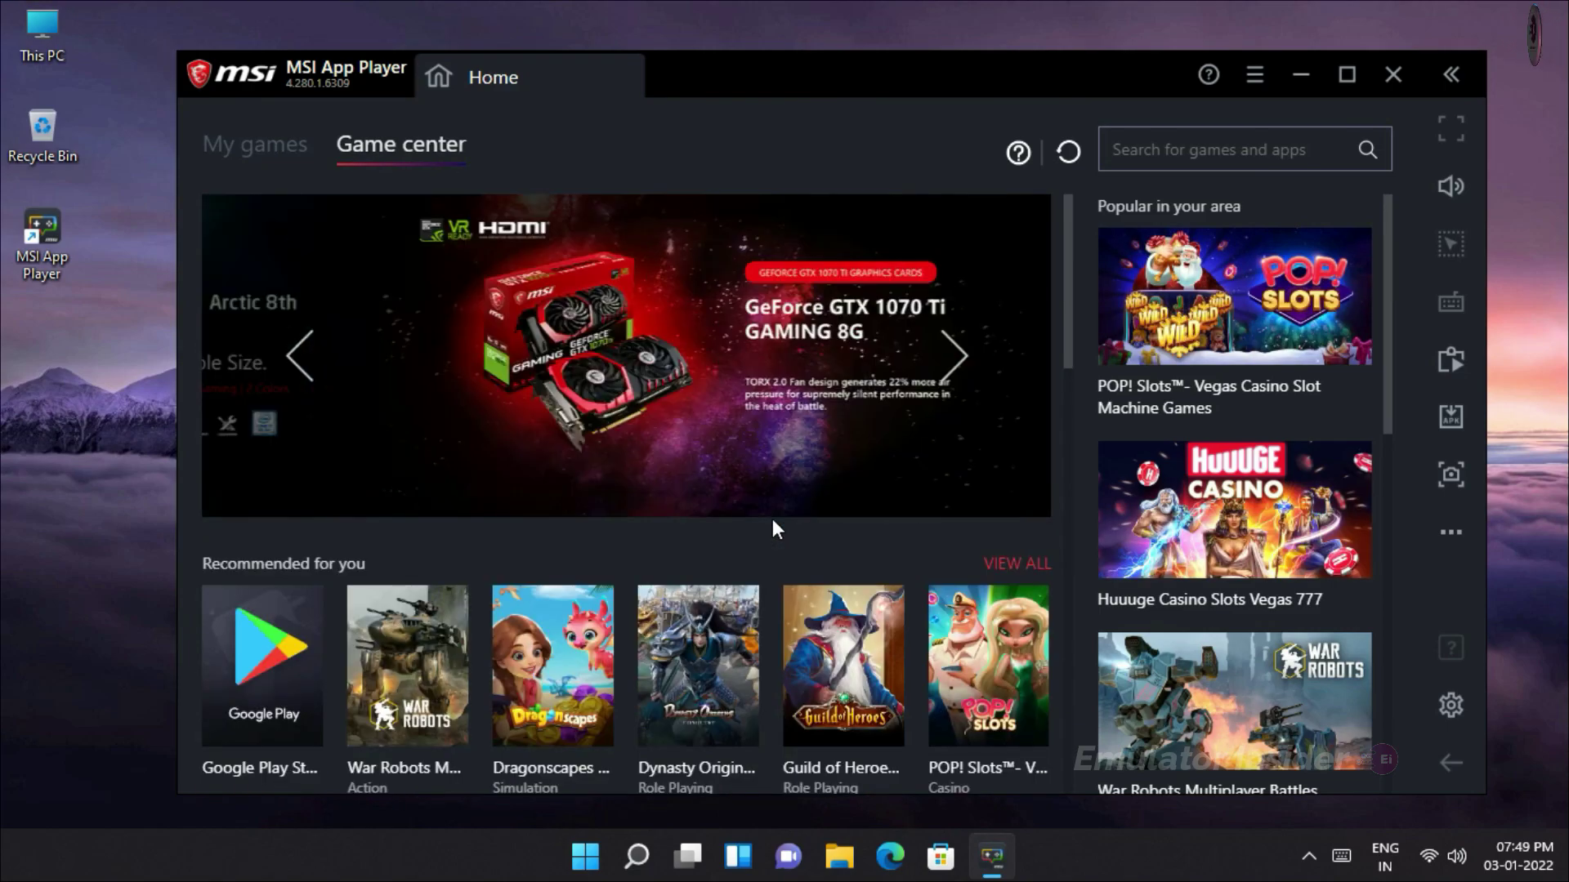
pyautogui.click(219, 154)
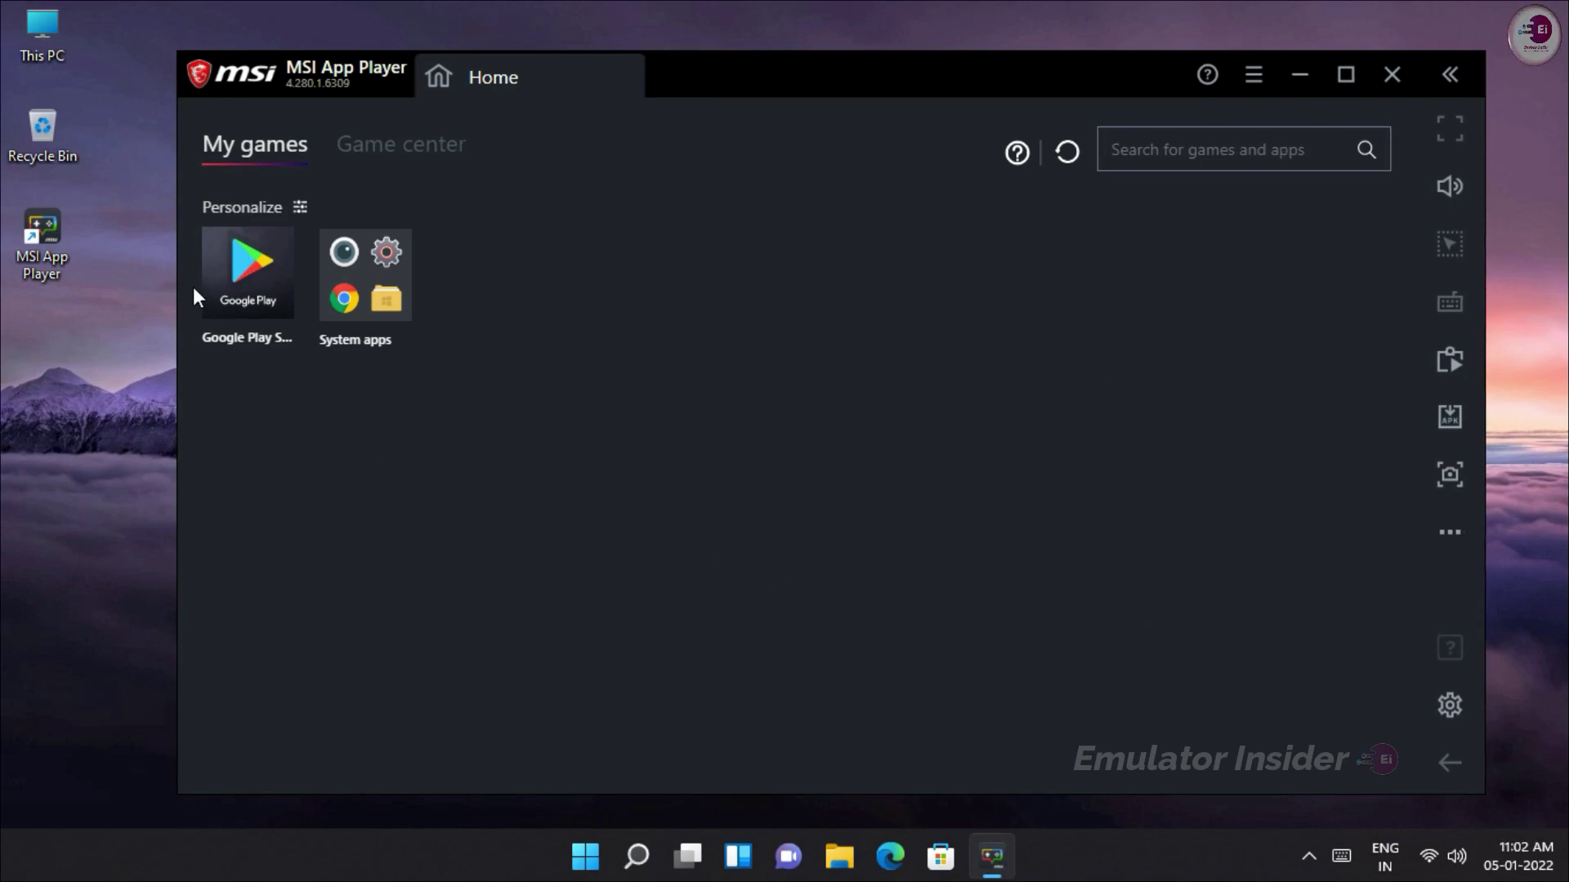
# - Open the Google Play Store from My games and sign in with a Google account
pyautogui.click(232, 288)
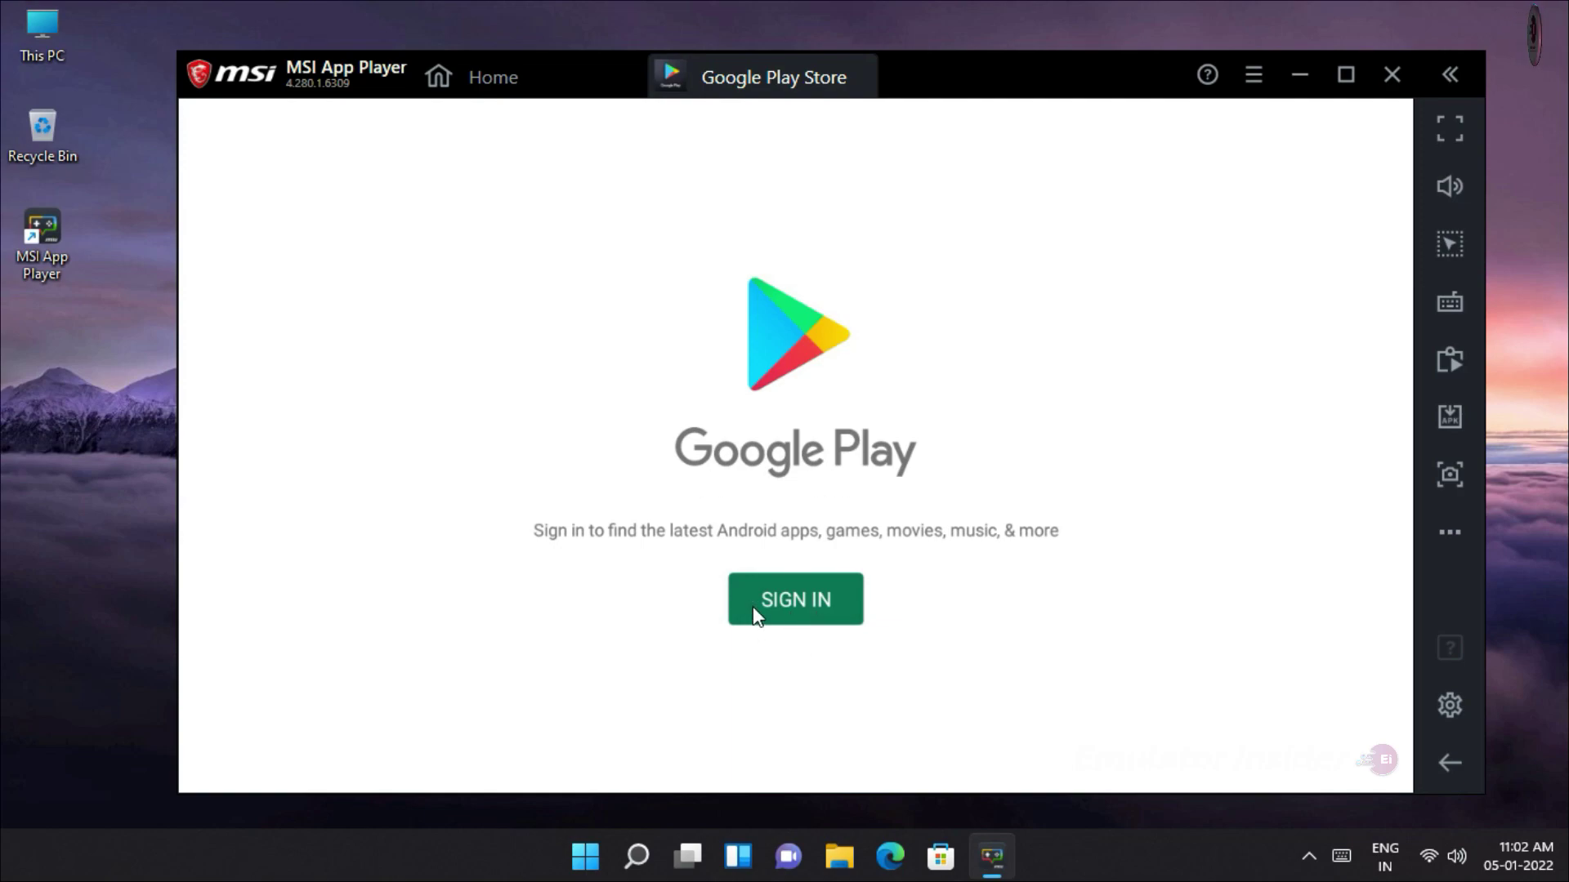
pyautogui.click(797, 611)
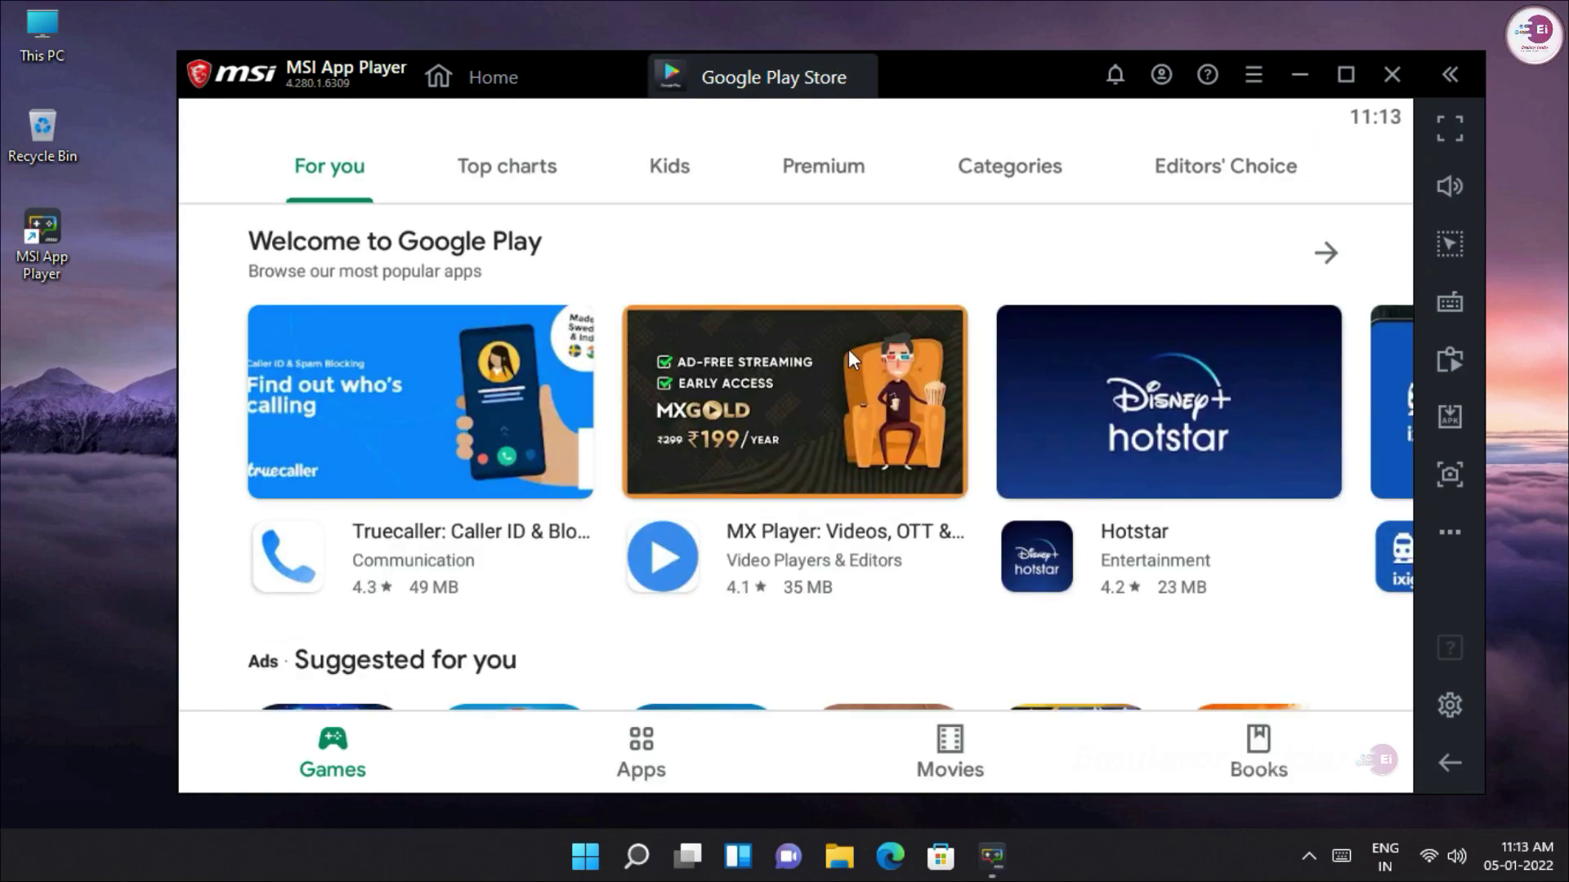
# - Search the Play Store for "free fire" and install Garena Free Fire - New Age
pyautogui.scroll(-2, 851, 350)
pyautogui.scroll(3, 850, 350)
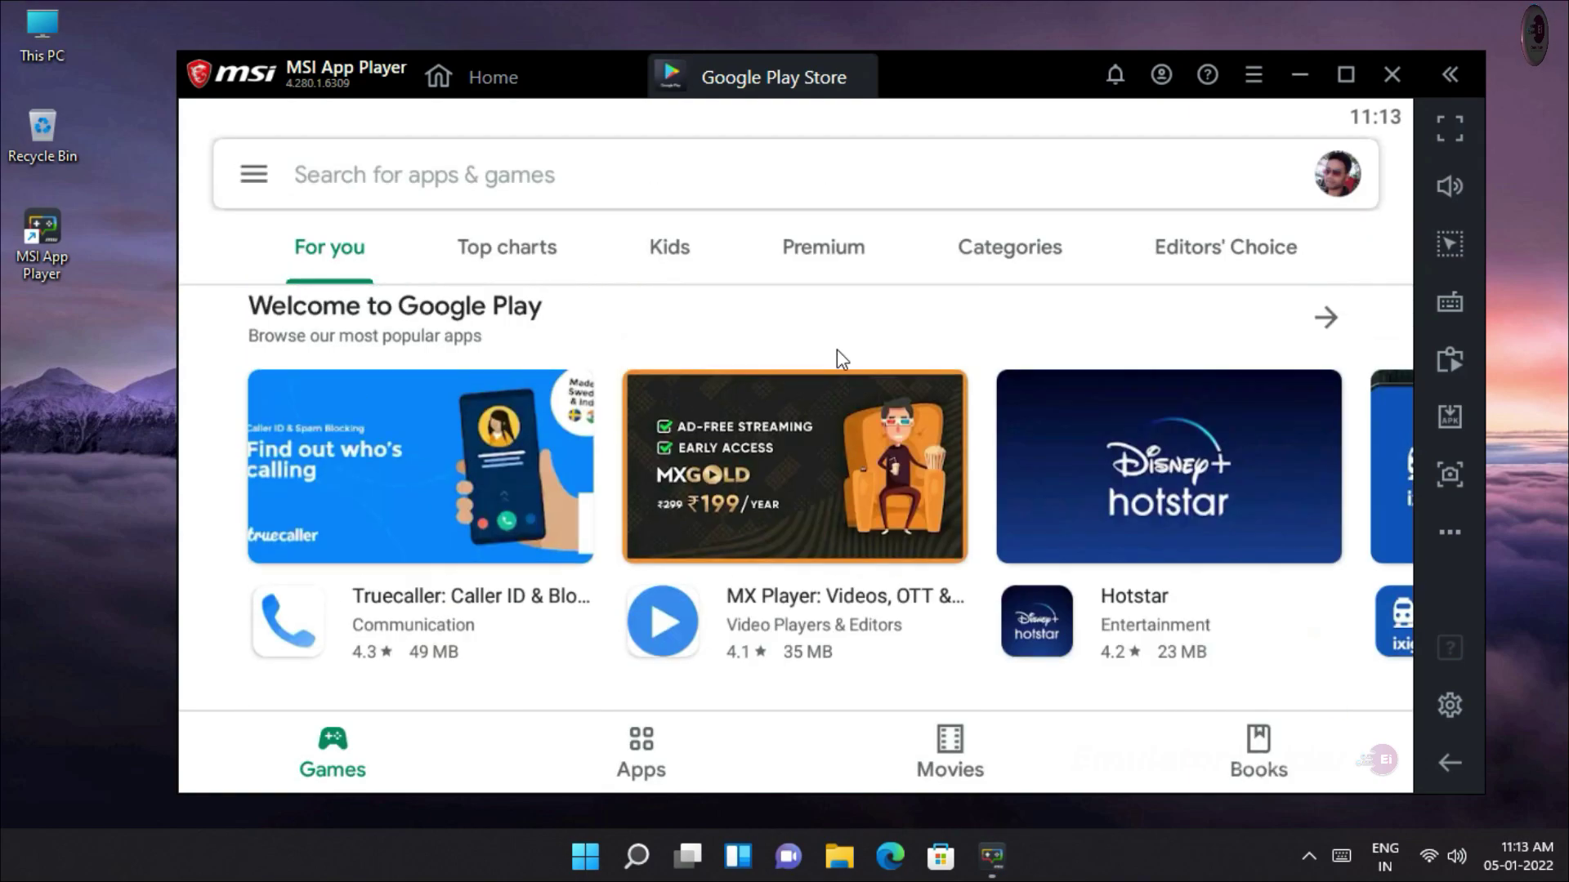
pyautogui.click(422, 176)
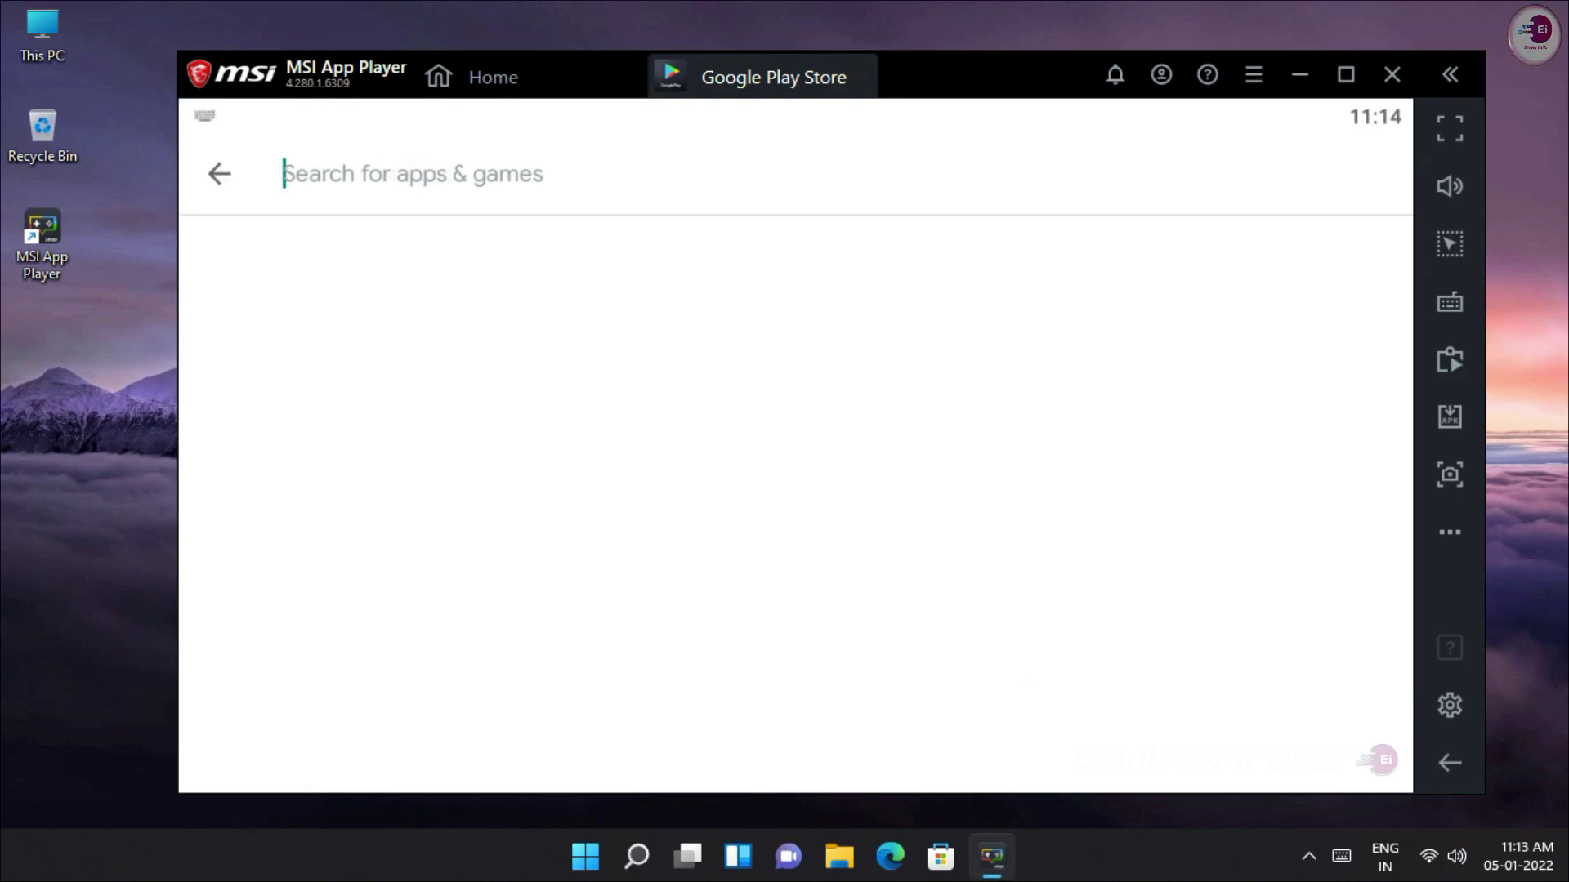
pyautogui.write('FREE FIRE')
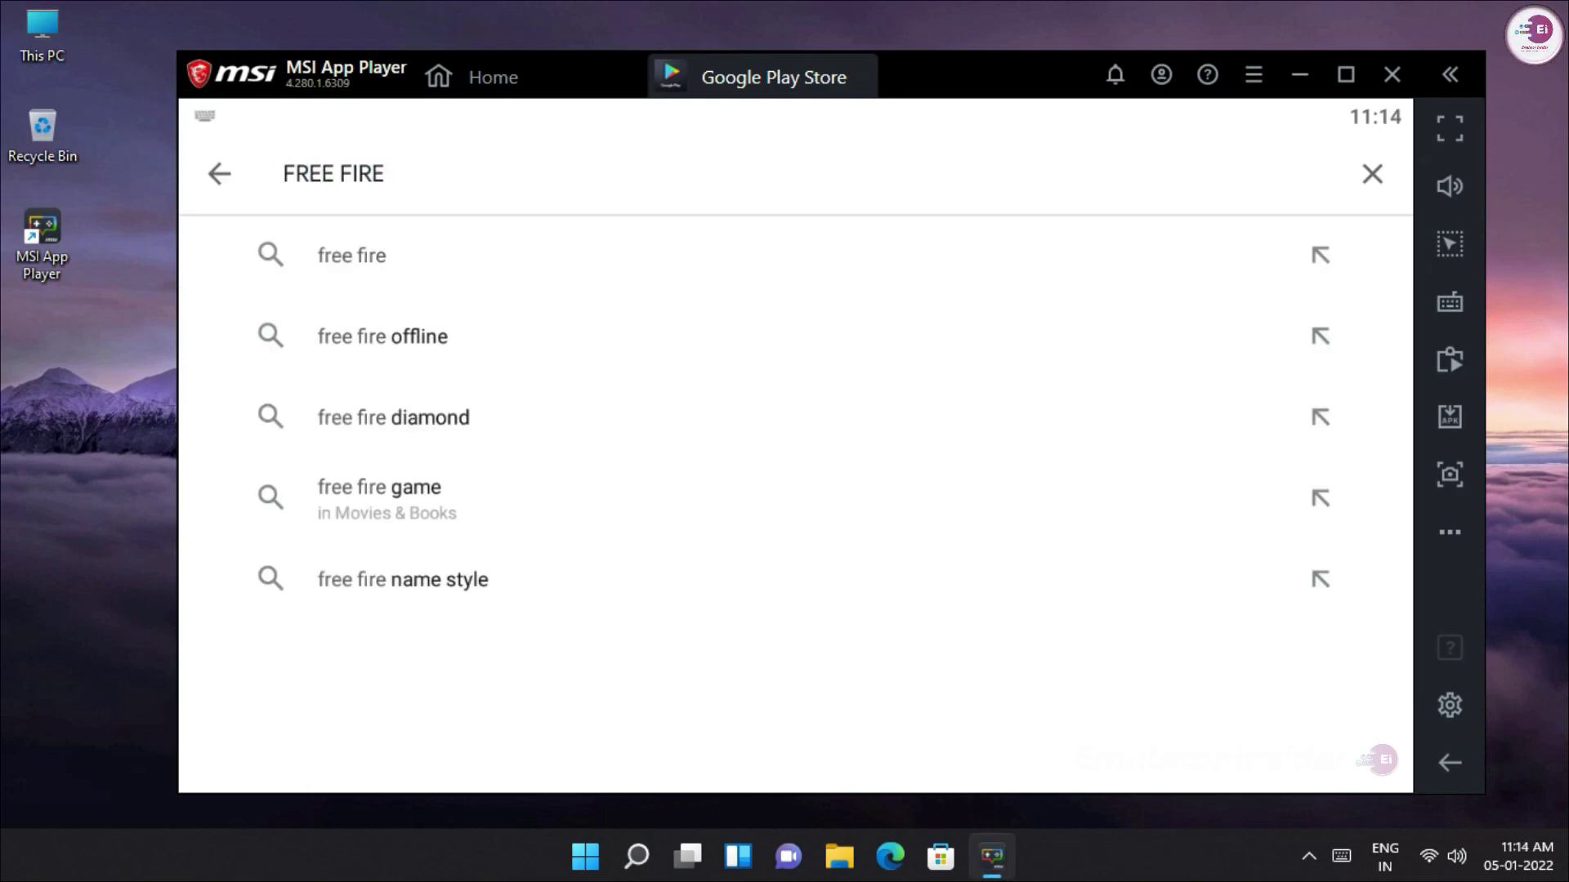
pyautogui.click(474, 274)
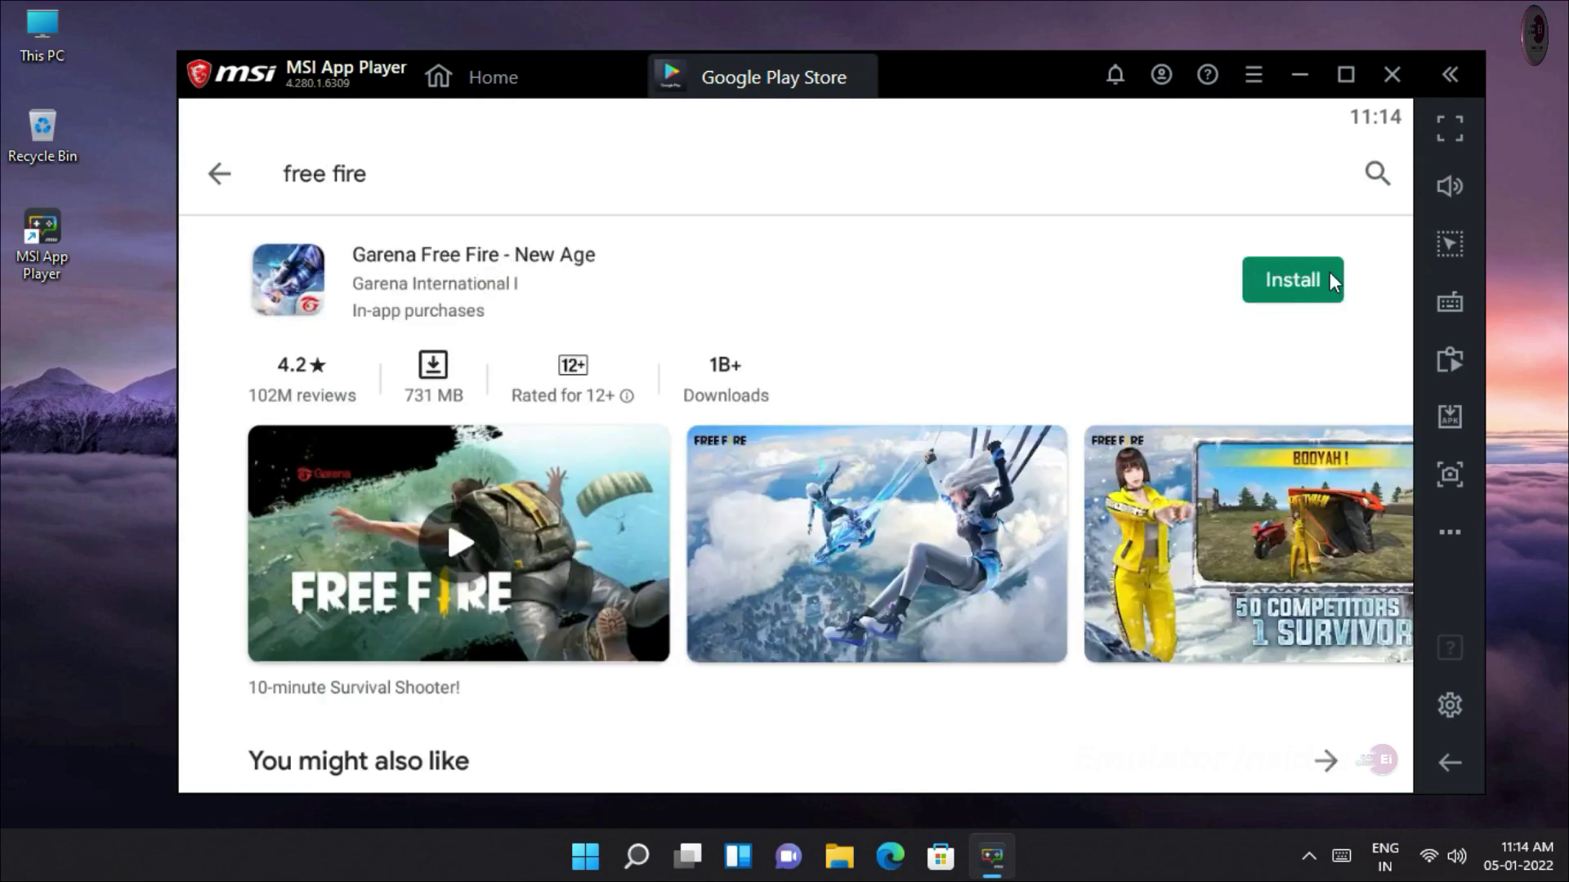
pyautogui.click(1289, 281)
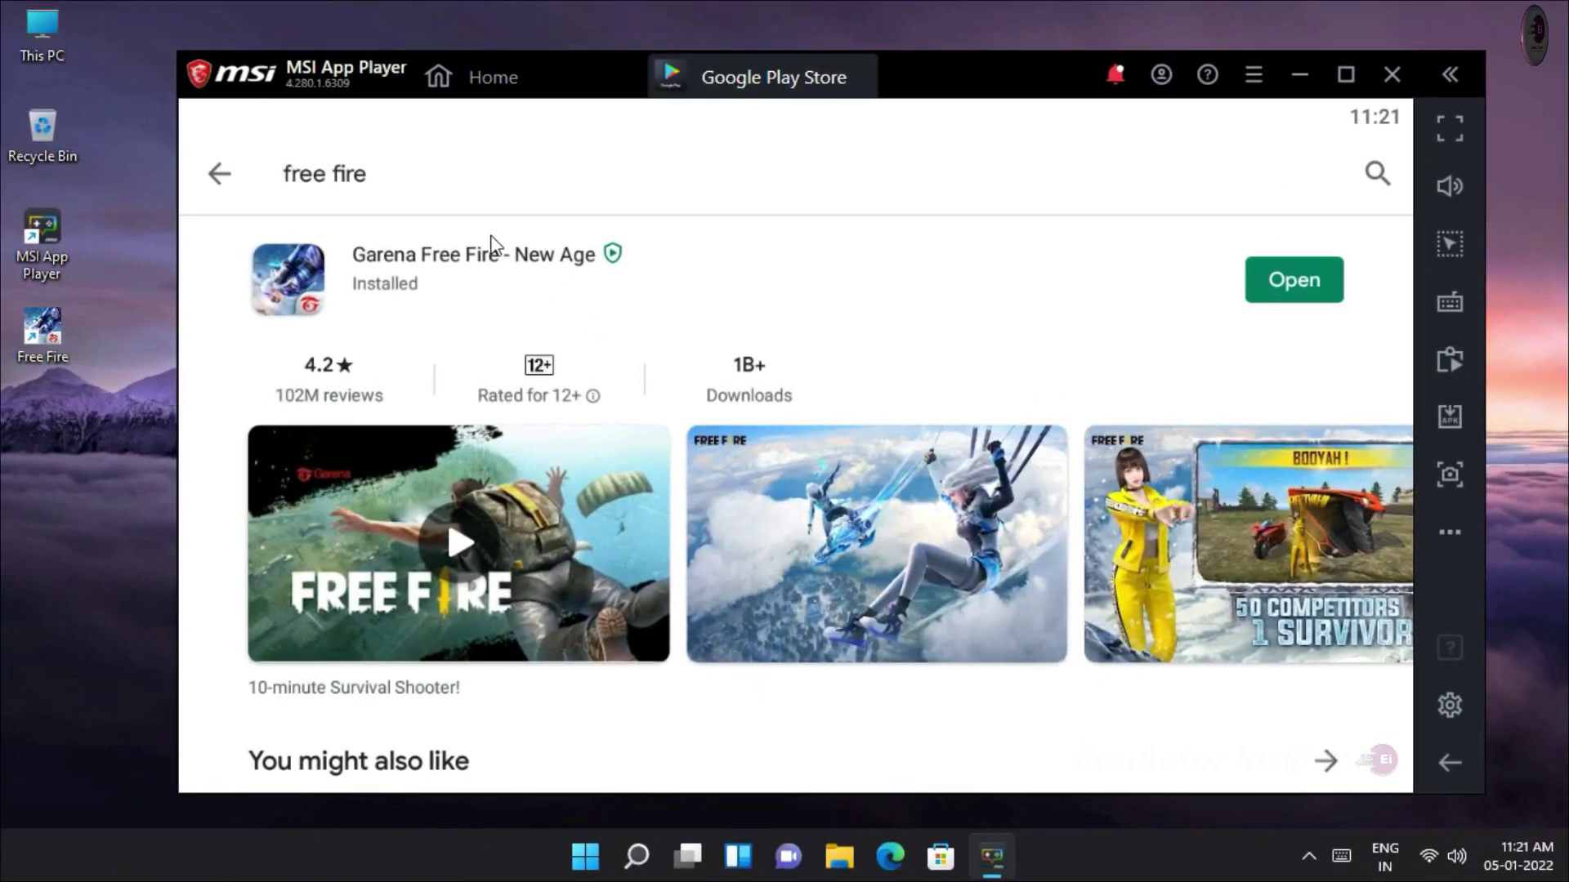
# - Close the Google Play Store, launch Free Fire from My games and dismiss the tips on its game controls
pyautogui.click(867, 64)
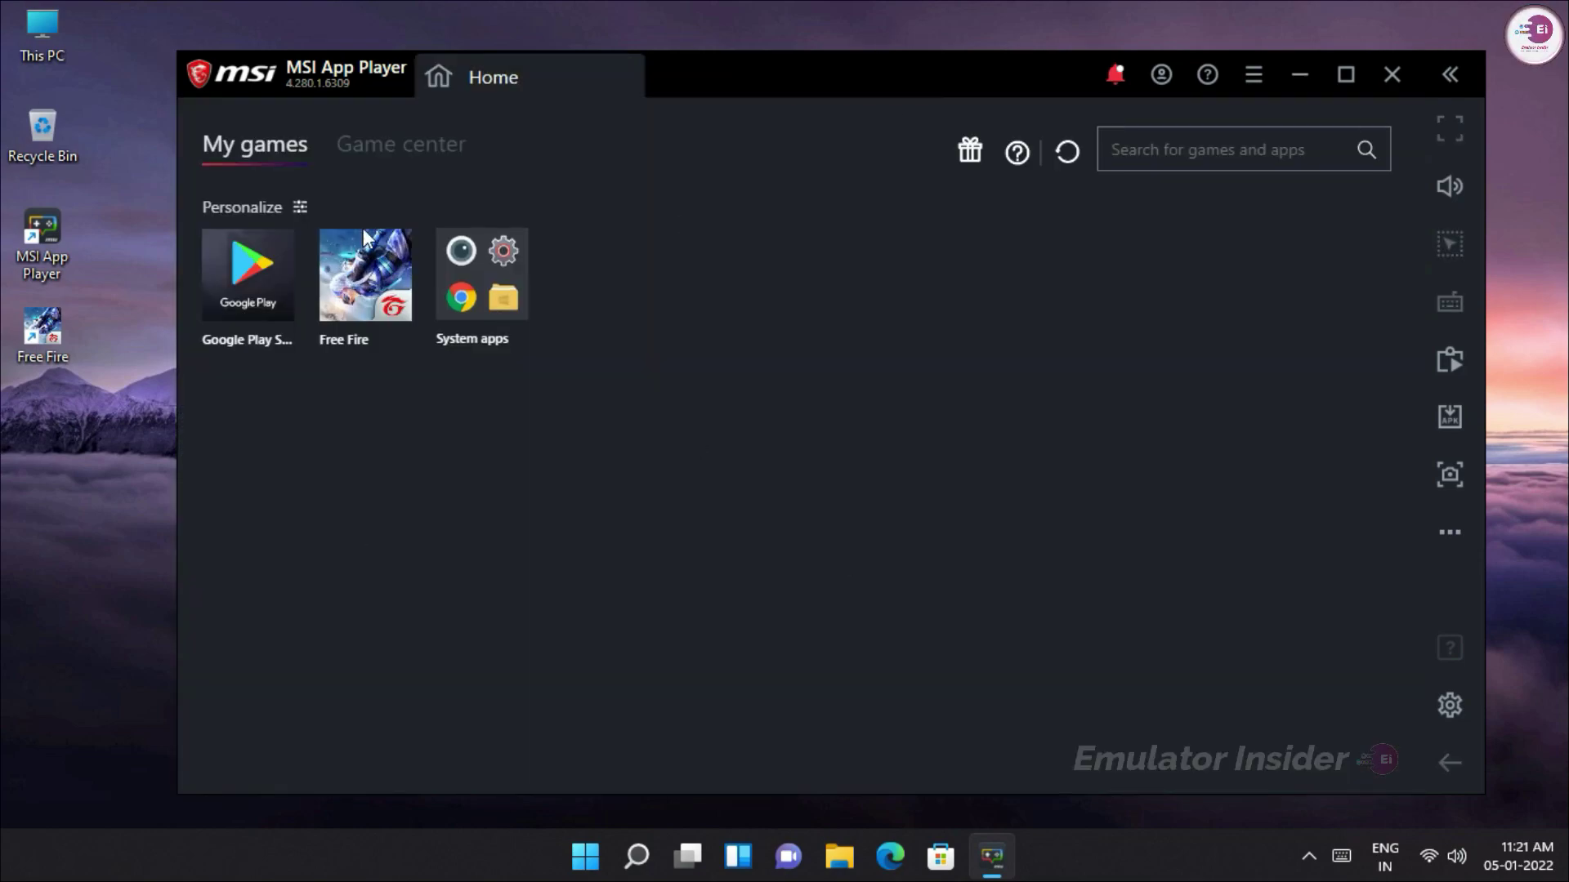
pyautogui.click(366, 278)
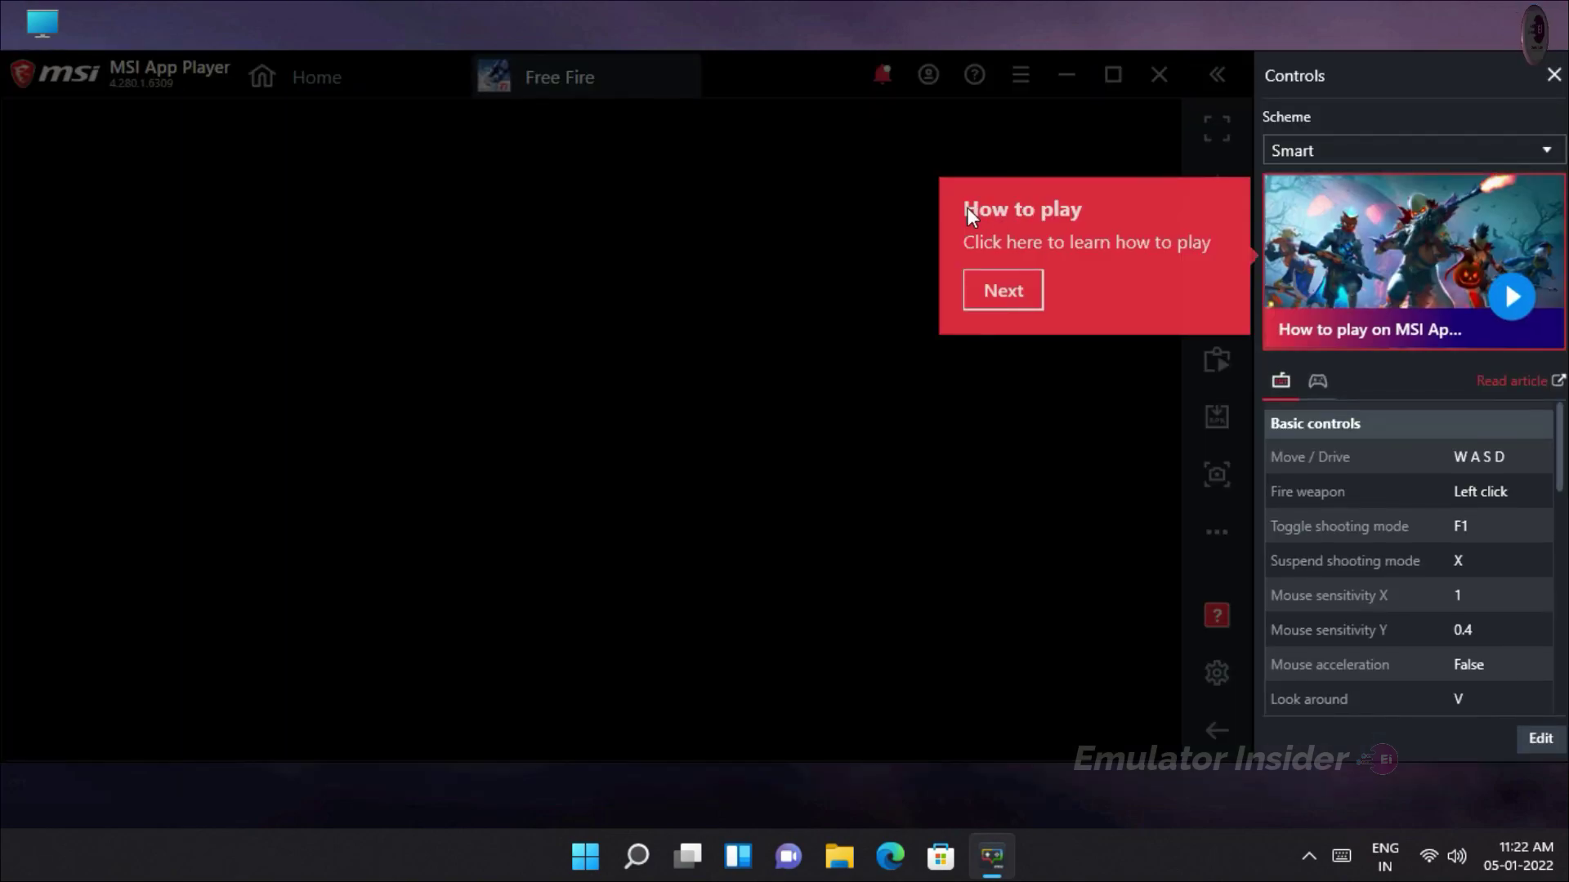
pyautogui.click(1011, 301)
pyautogui.click(998, 600)
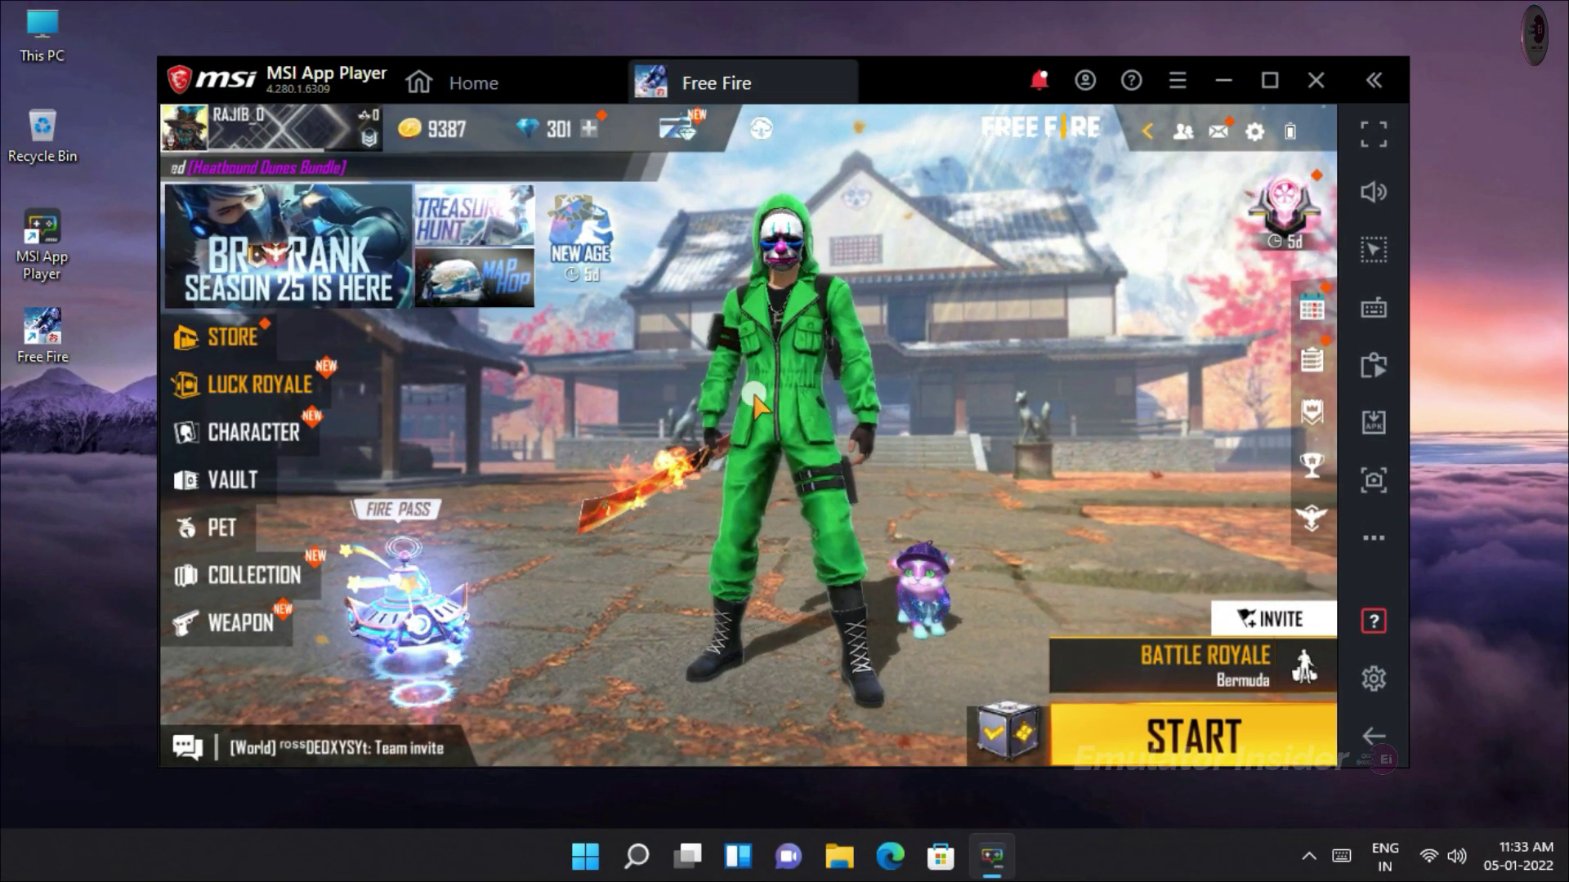
pyautogui.click(821, 268)
pyautogui.click(820, 268)
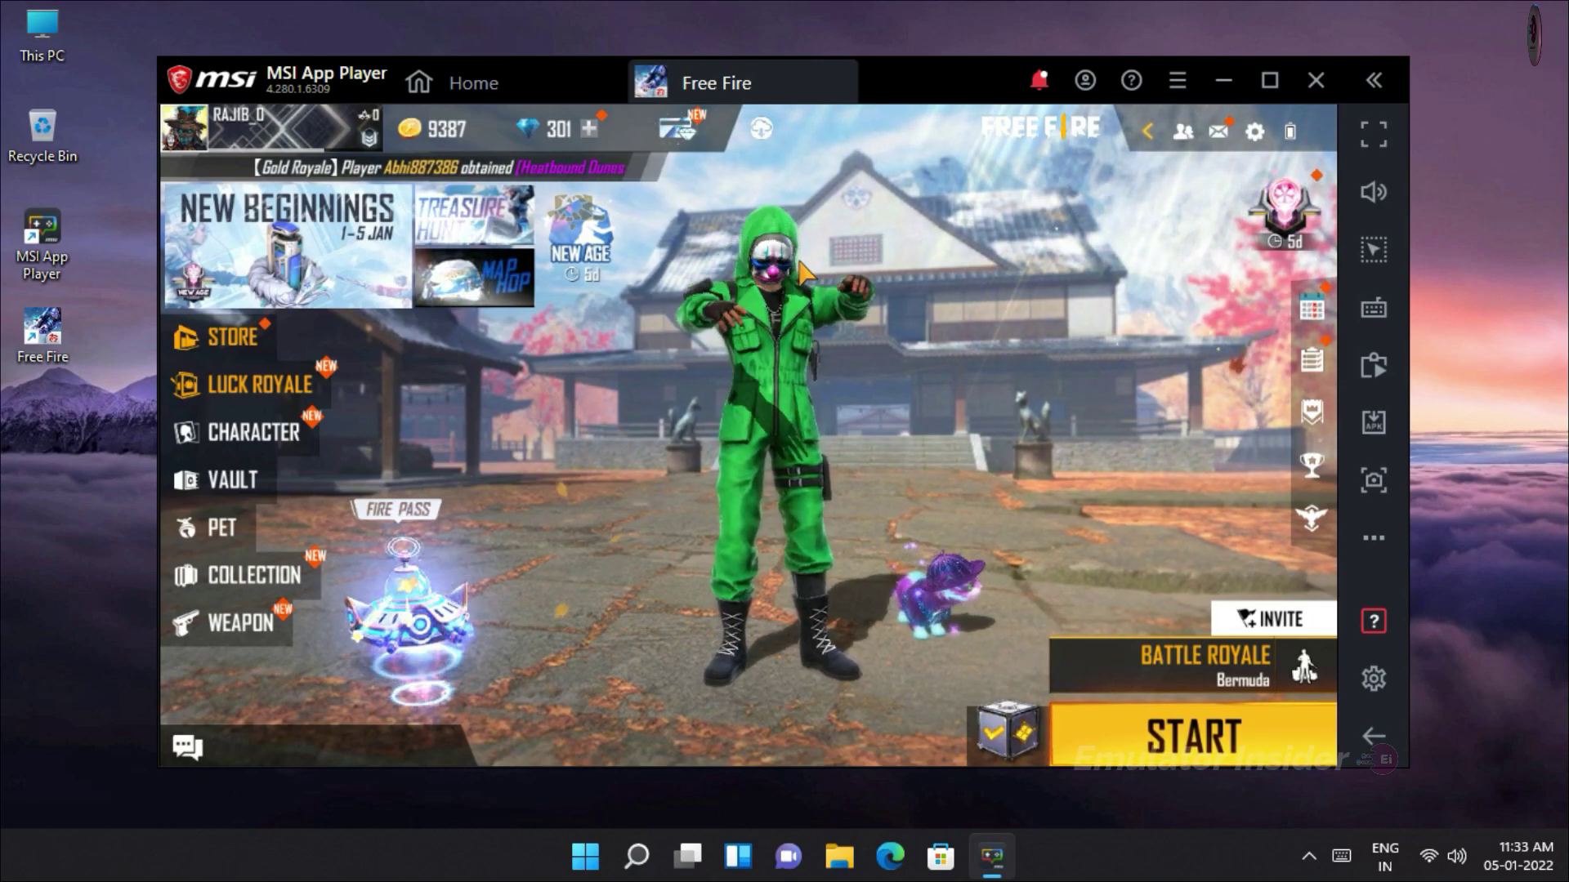
pyautogui.click(803, 380)
pyautogui.click(919, 468)
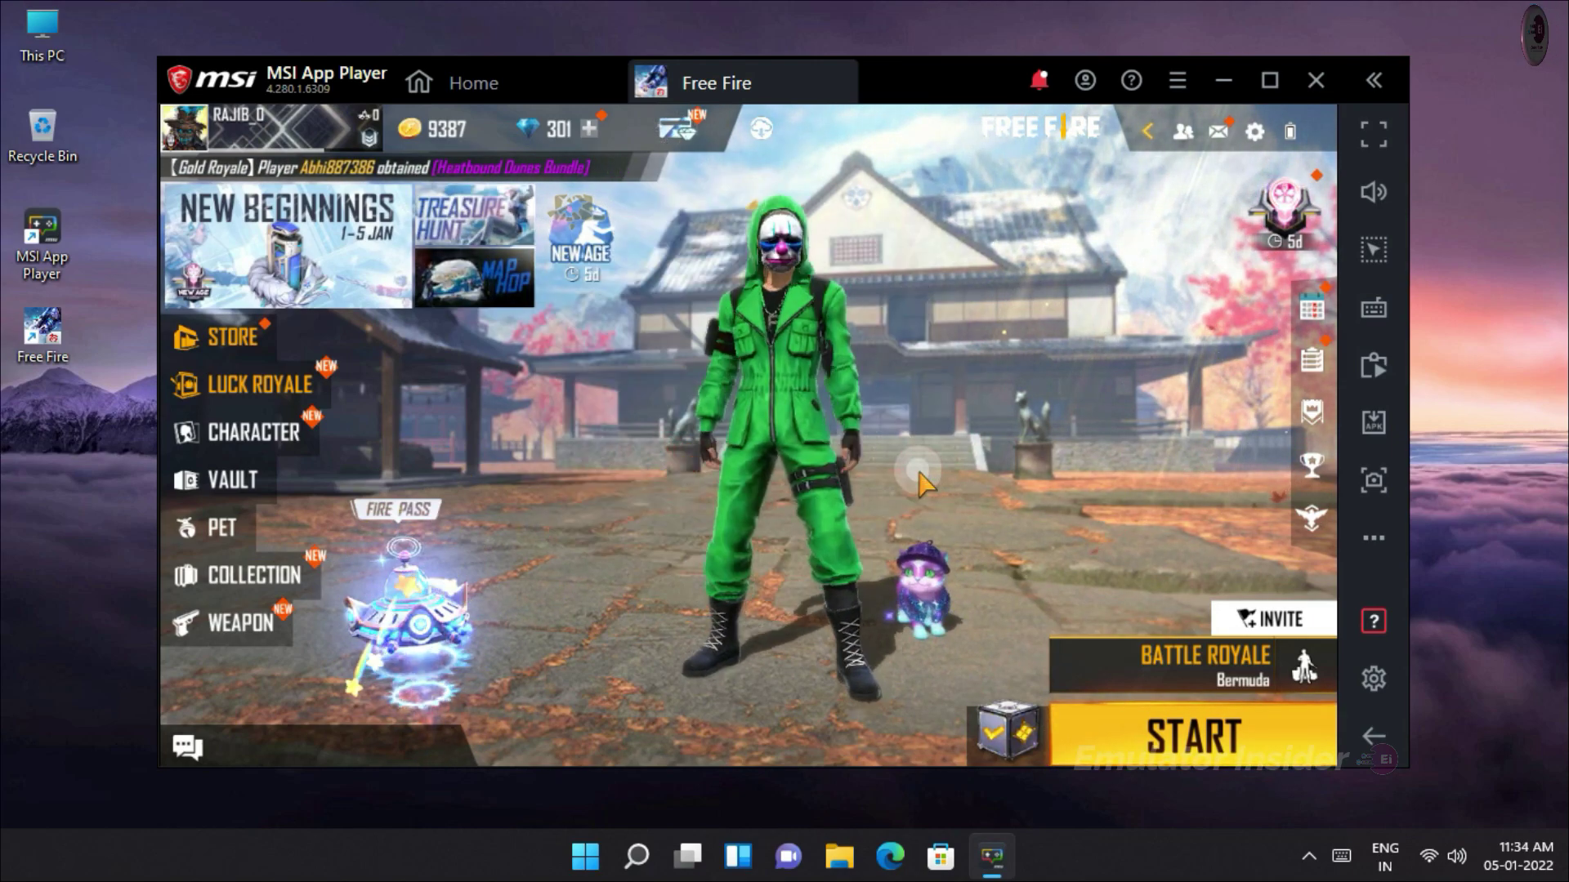
# - Set High Res. and High FPS to High in Free Fire's display settings and return to the lobby
pyautogui.click(1252, 132)
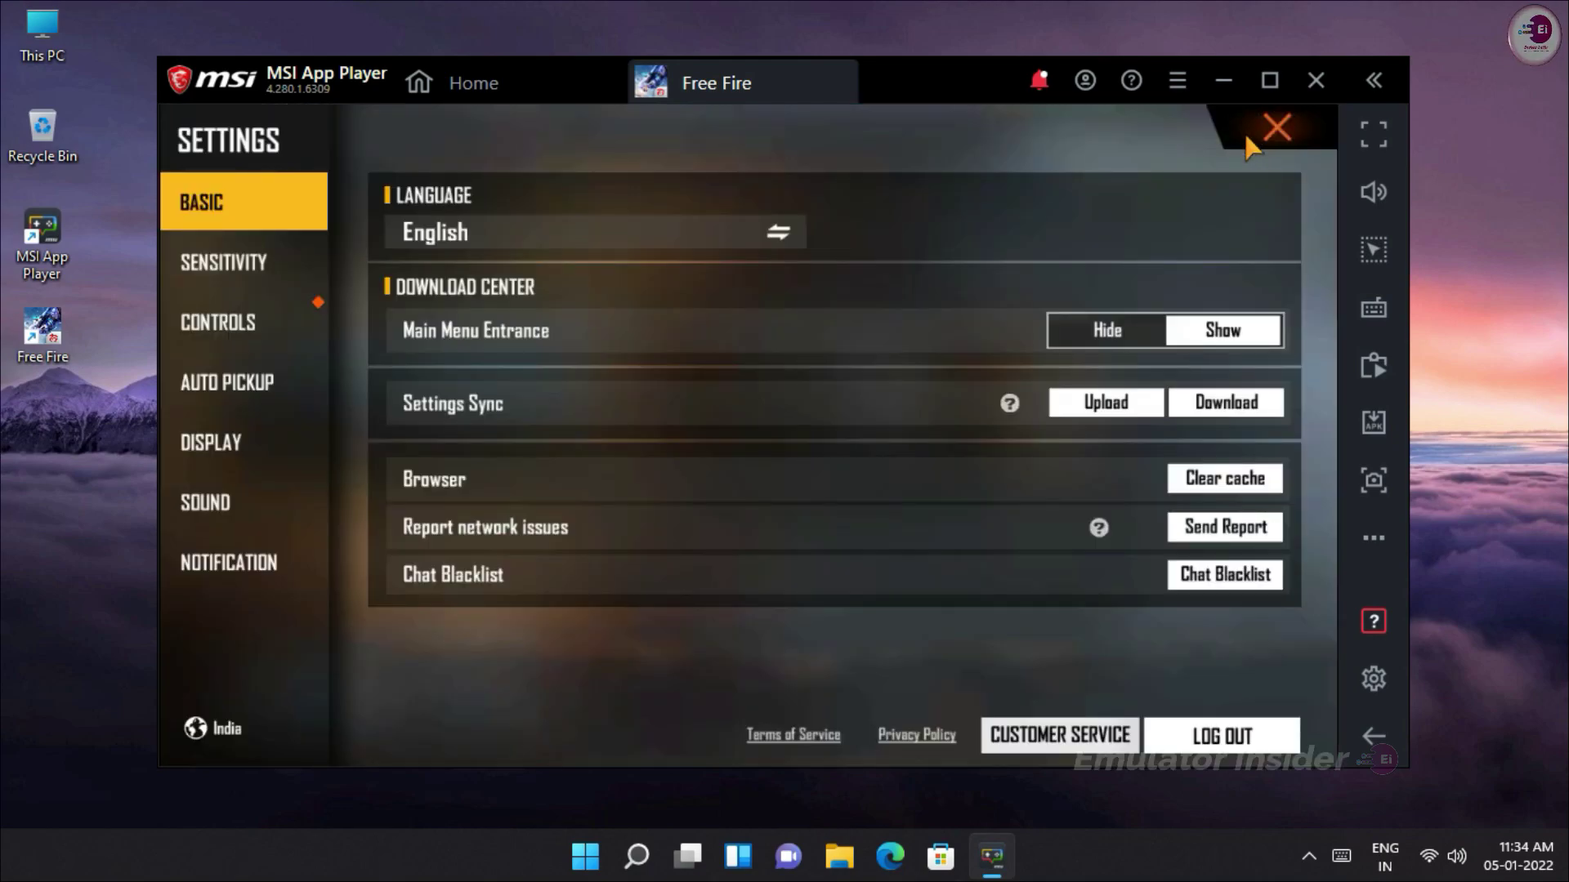
pyautogui.click(224, 453)
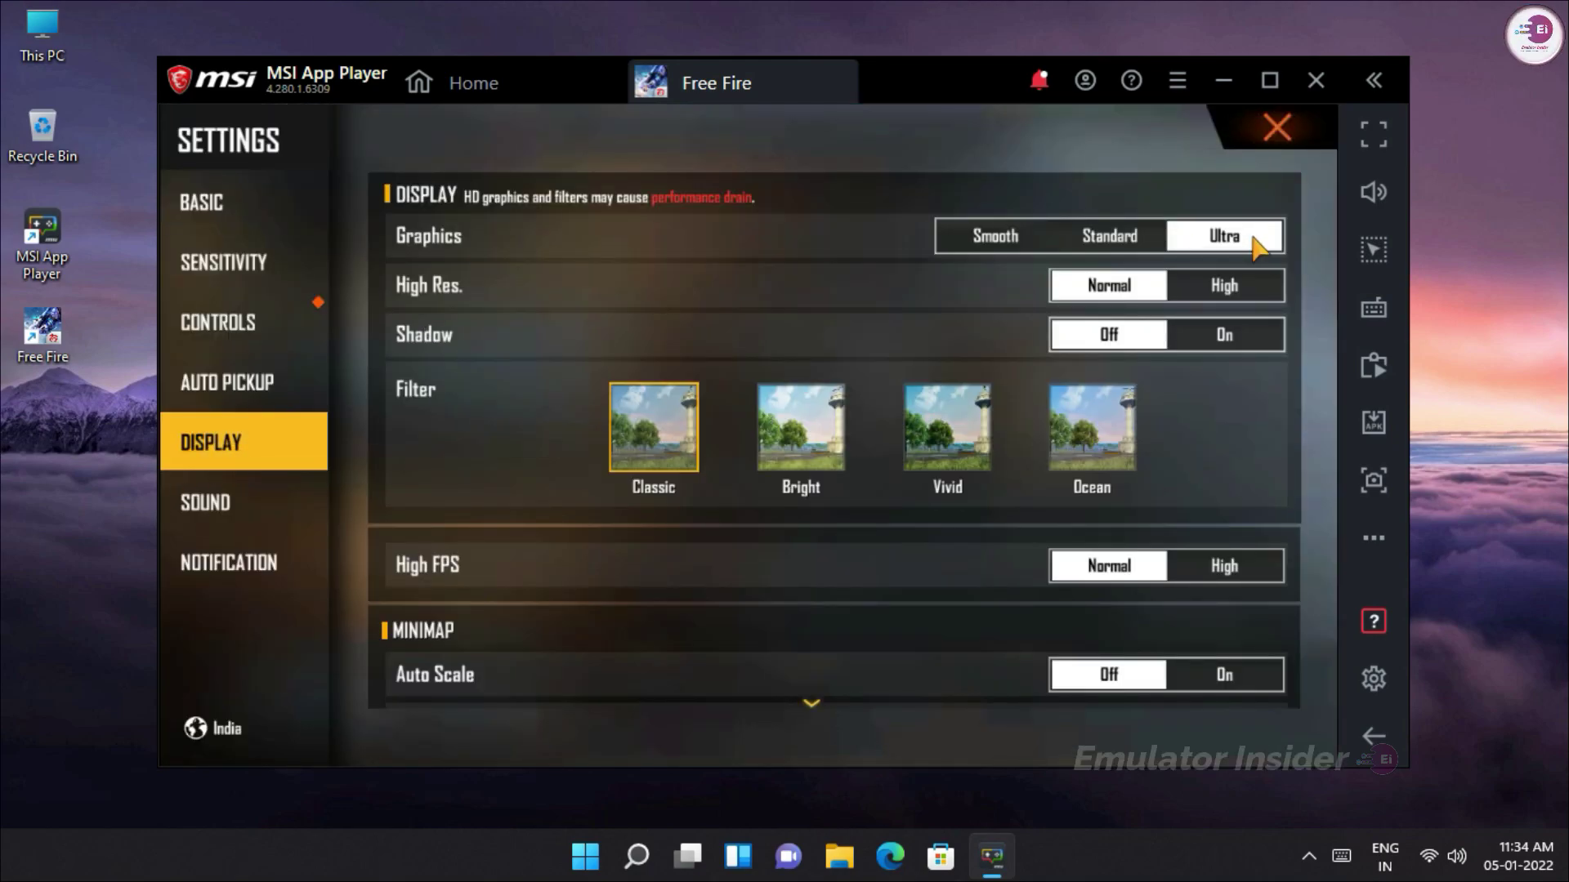
pyautogui.click(1238, 283)
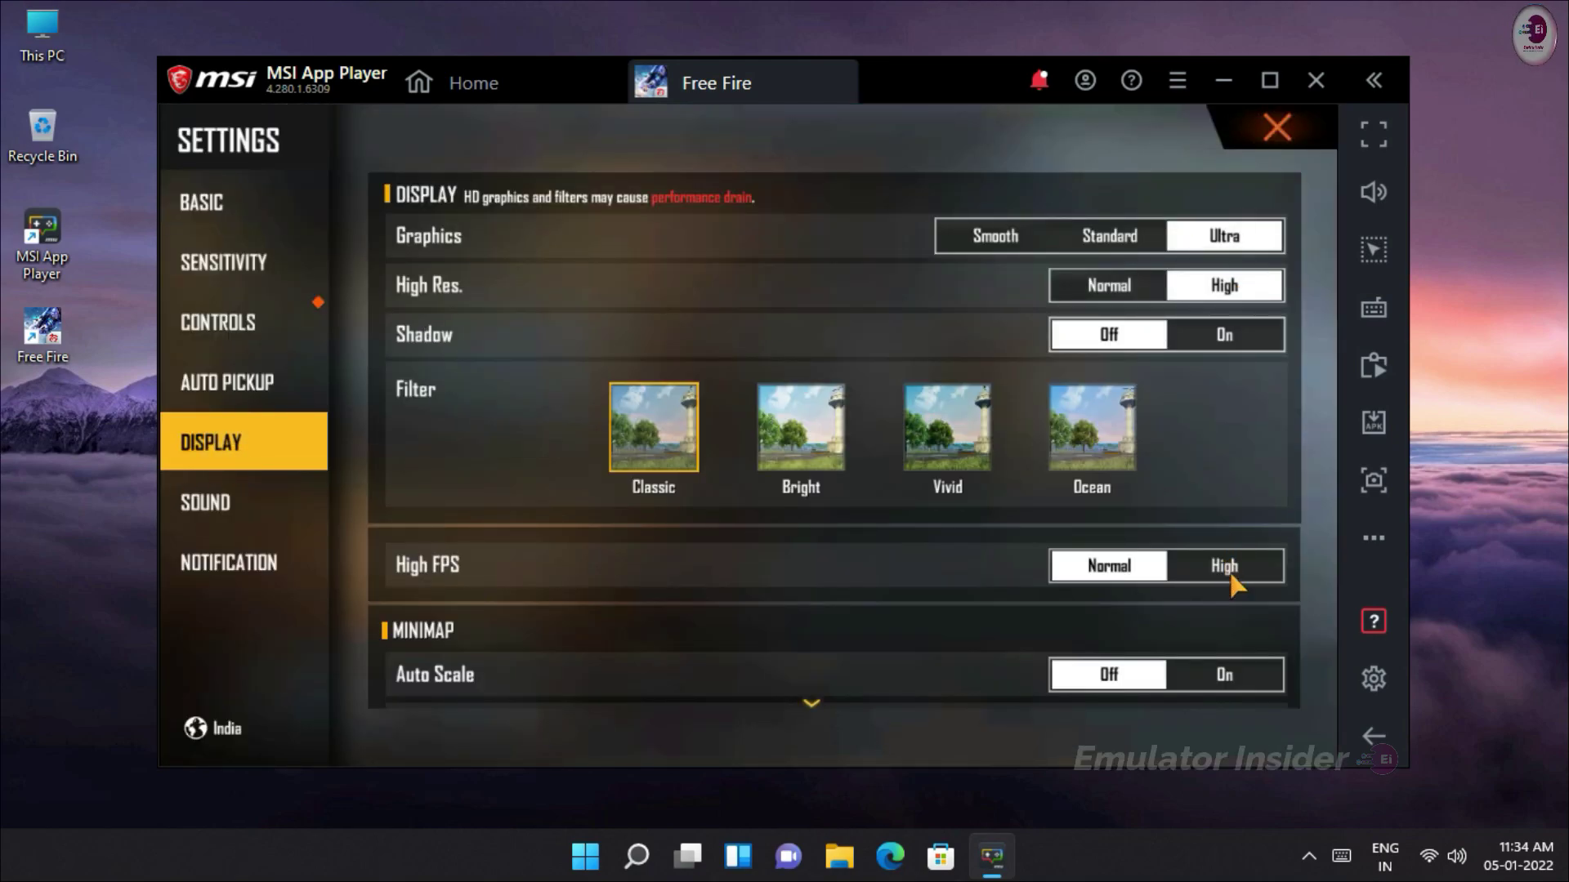
pyautogui.click(1228, 566)
pyautogui.click(923, 523)
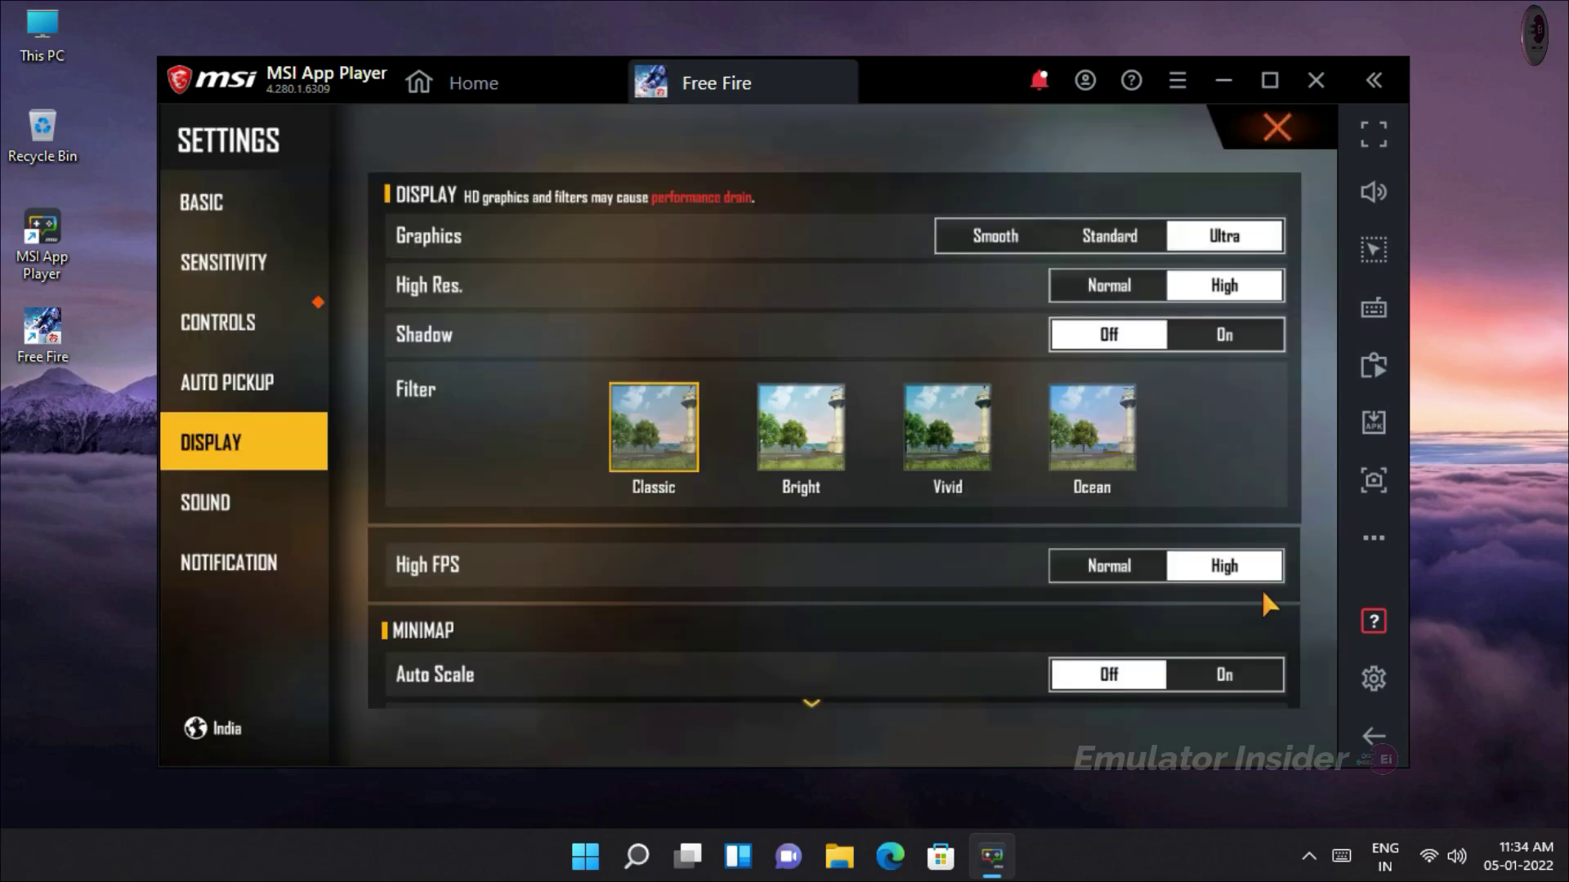
pyautogui.click(1277, 128)
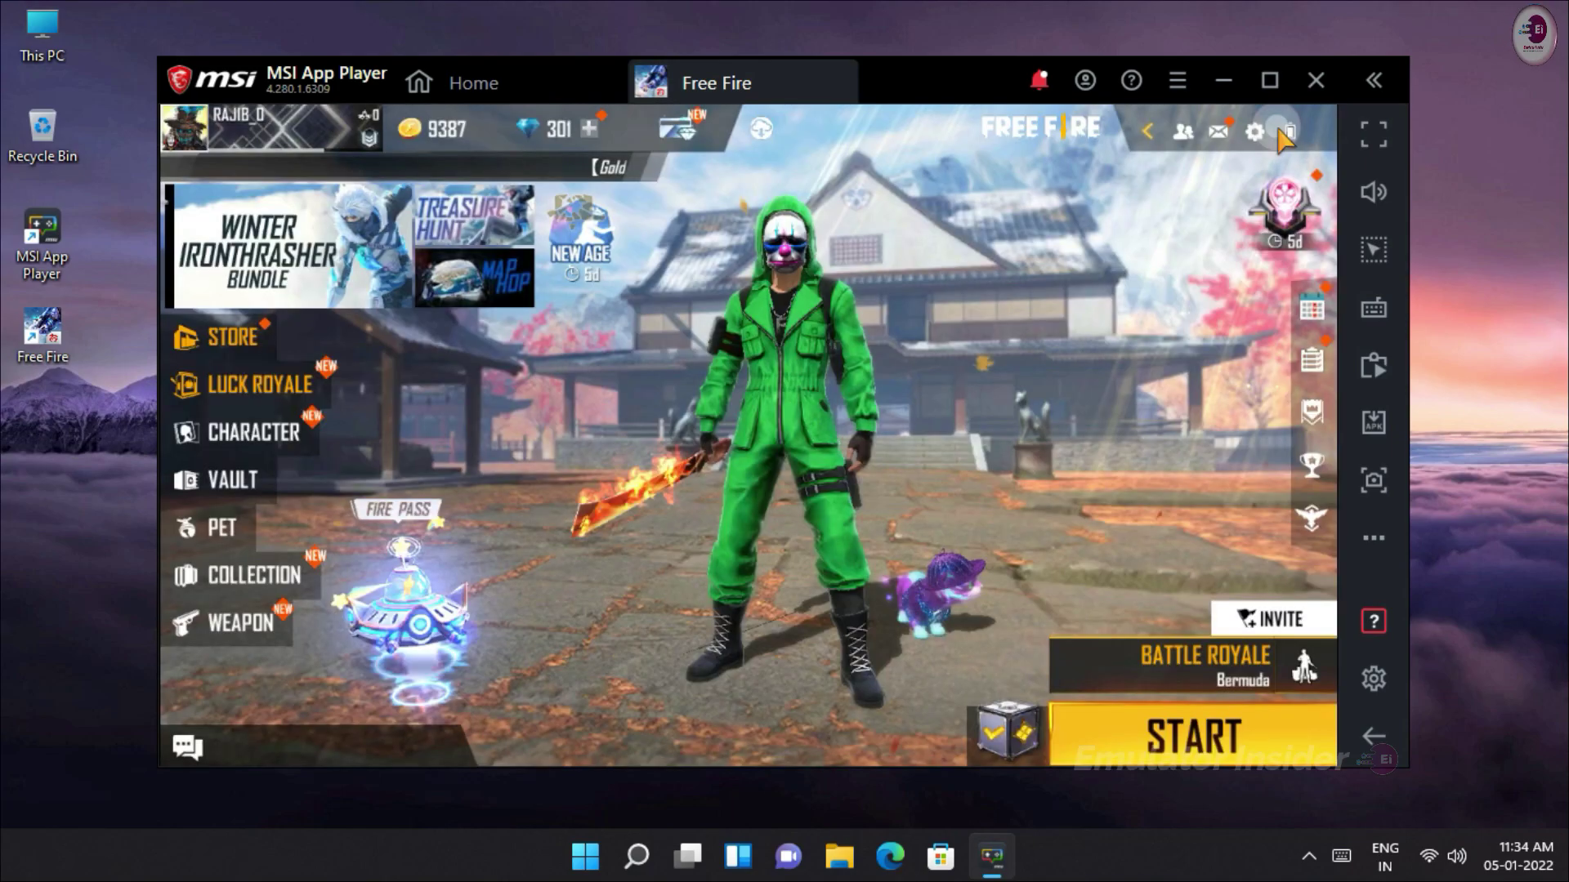
pyautogui.click(940, 603)
pyautogui.click(811, 454)
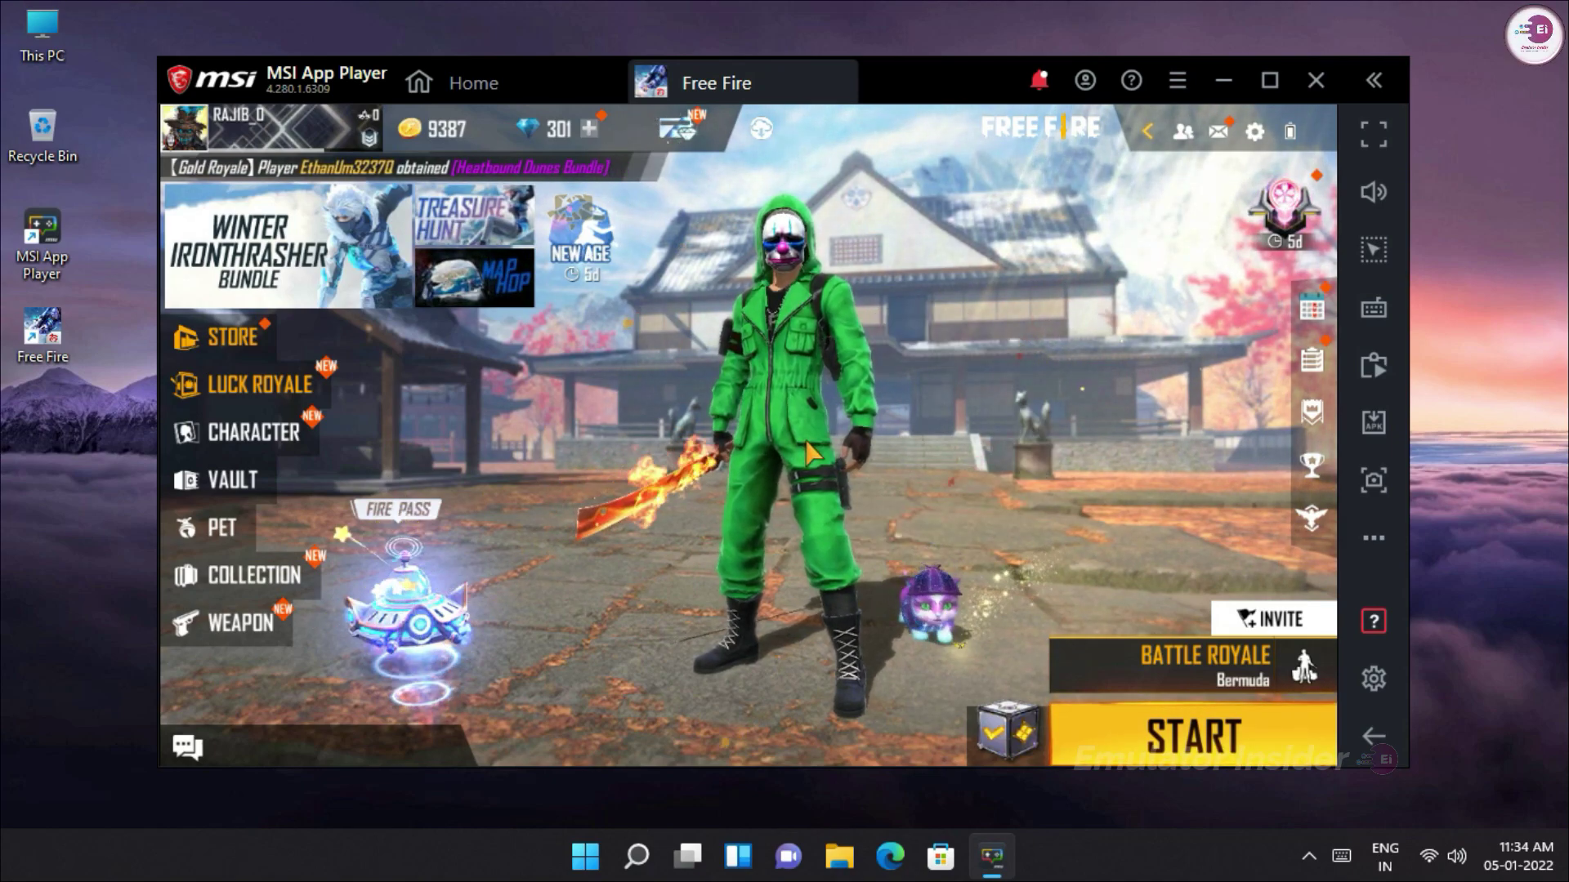
# - Select Training as the Free Fire game mode and start the match
pyautogui.click(1201, 660)
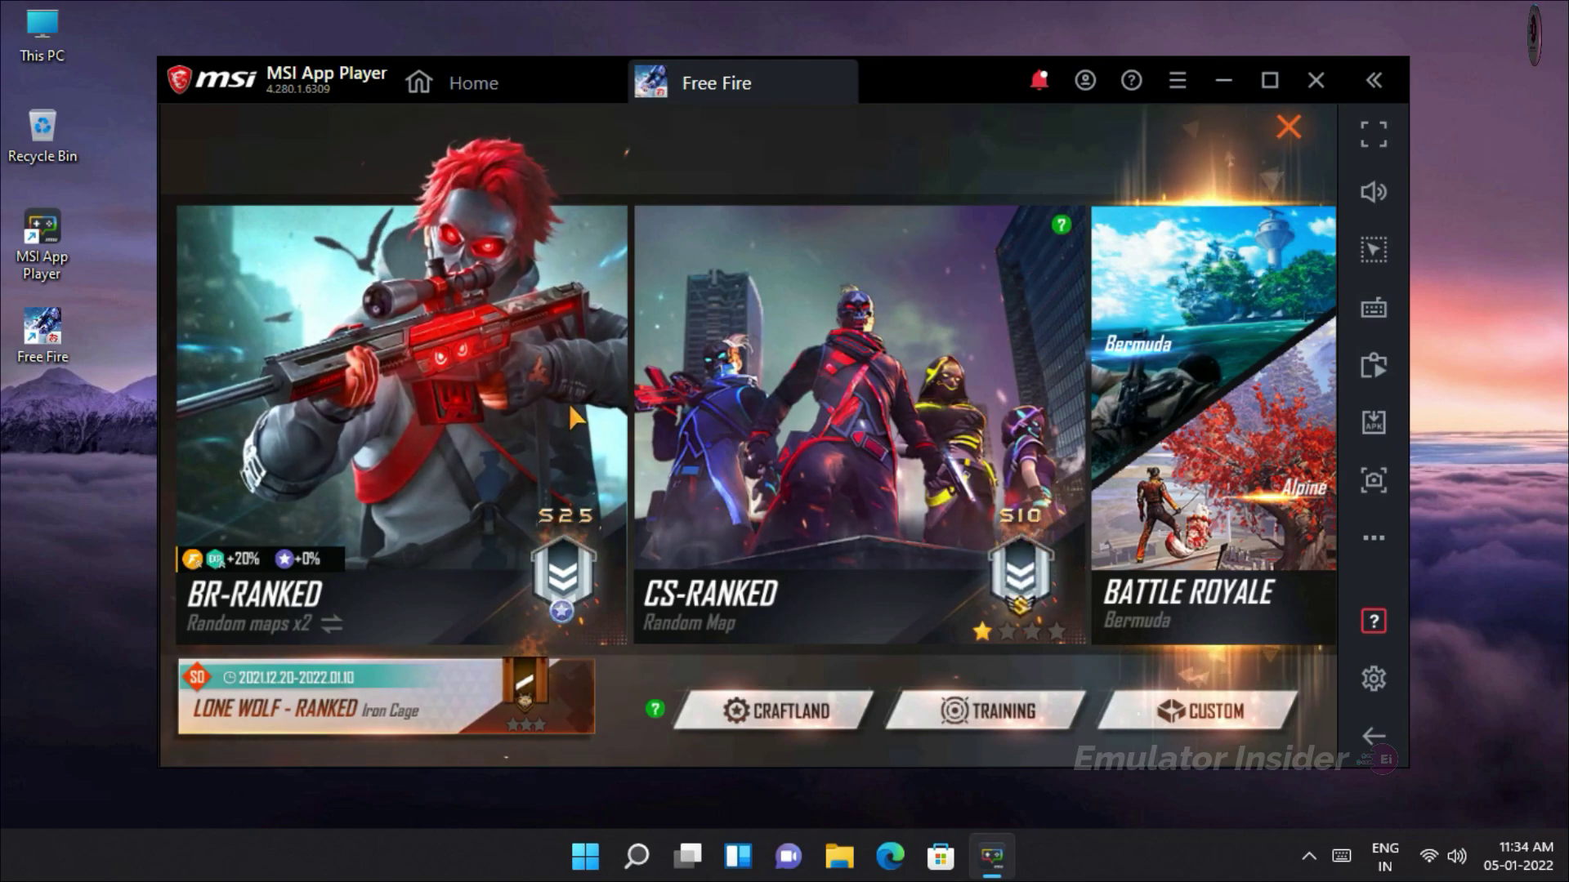
pyautogui.scroll(-2, 556, 398)
pyautogui.moveTo(552, 396); pyautogui.dragTo(1250, 452)
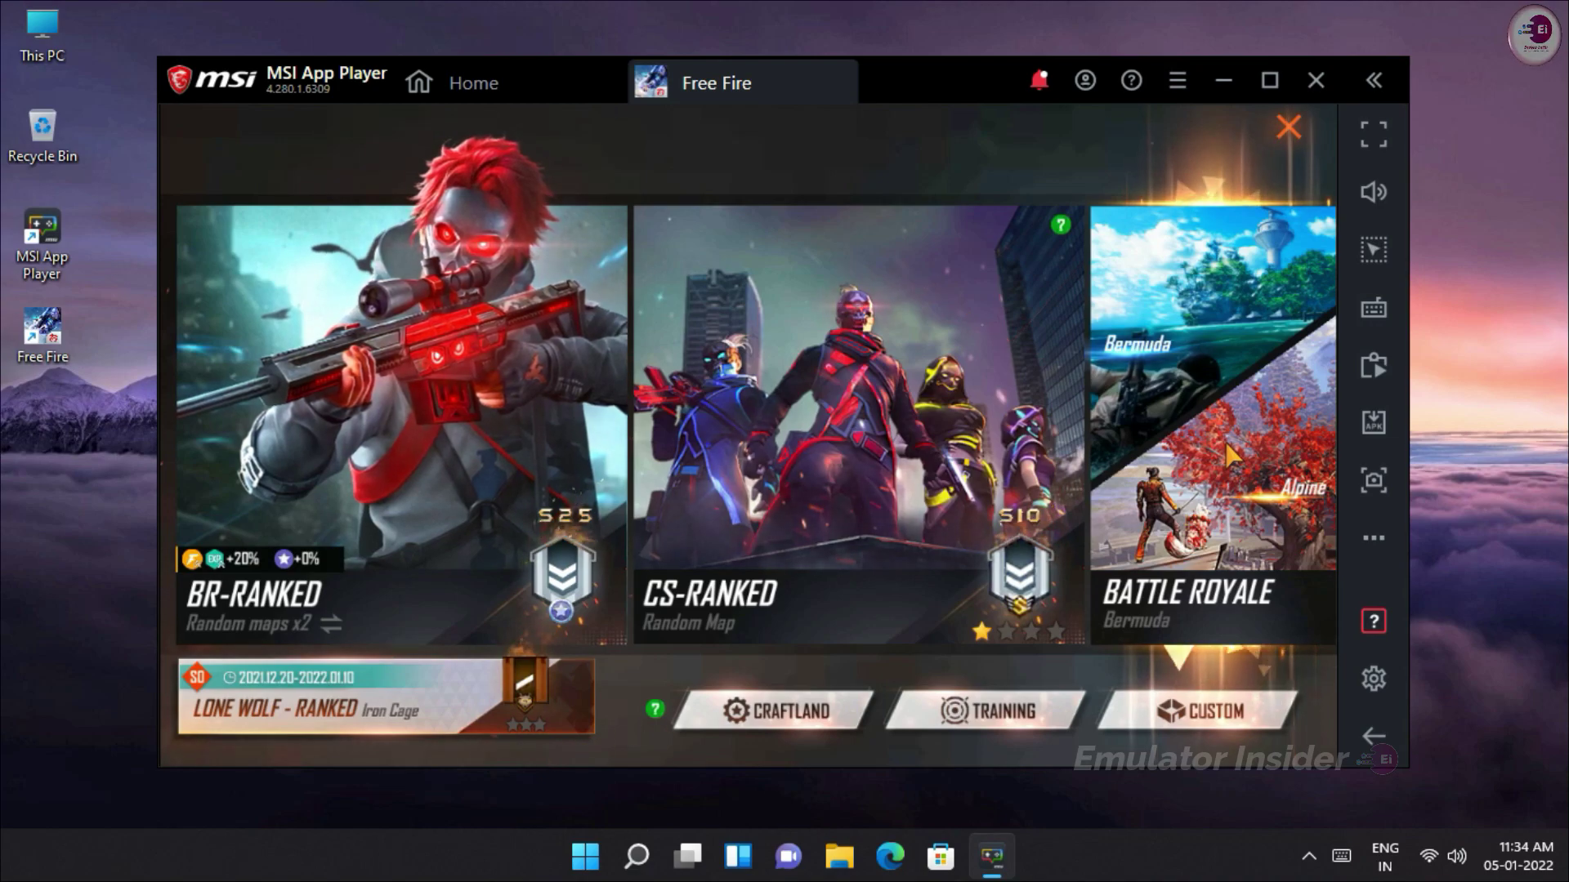
pyautogui.click(942, 707)
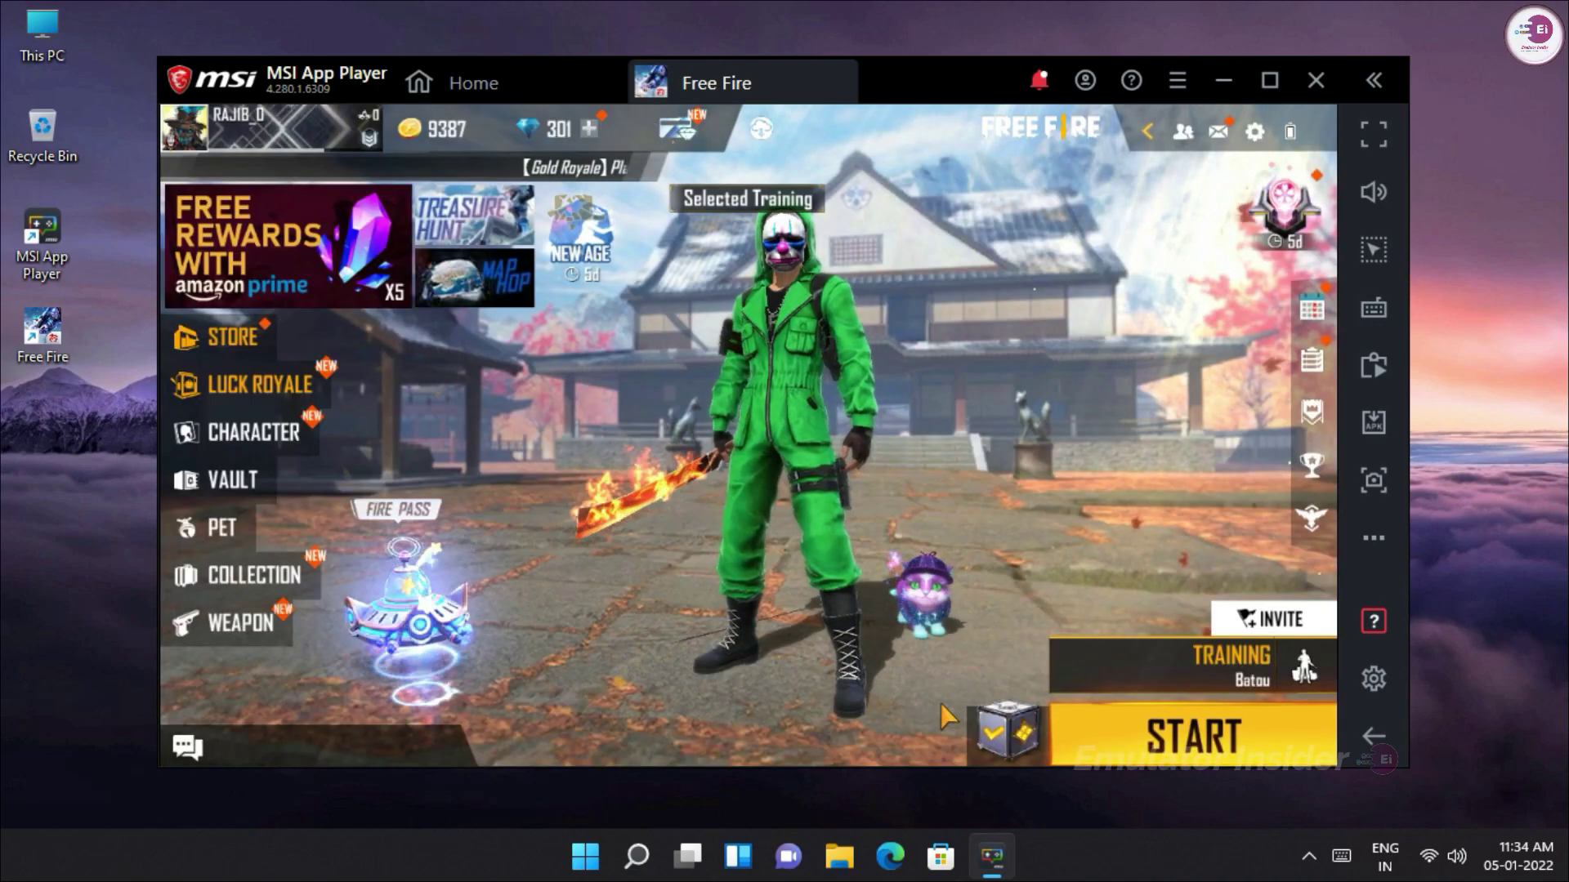
pyautogui.click(1193, 736)
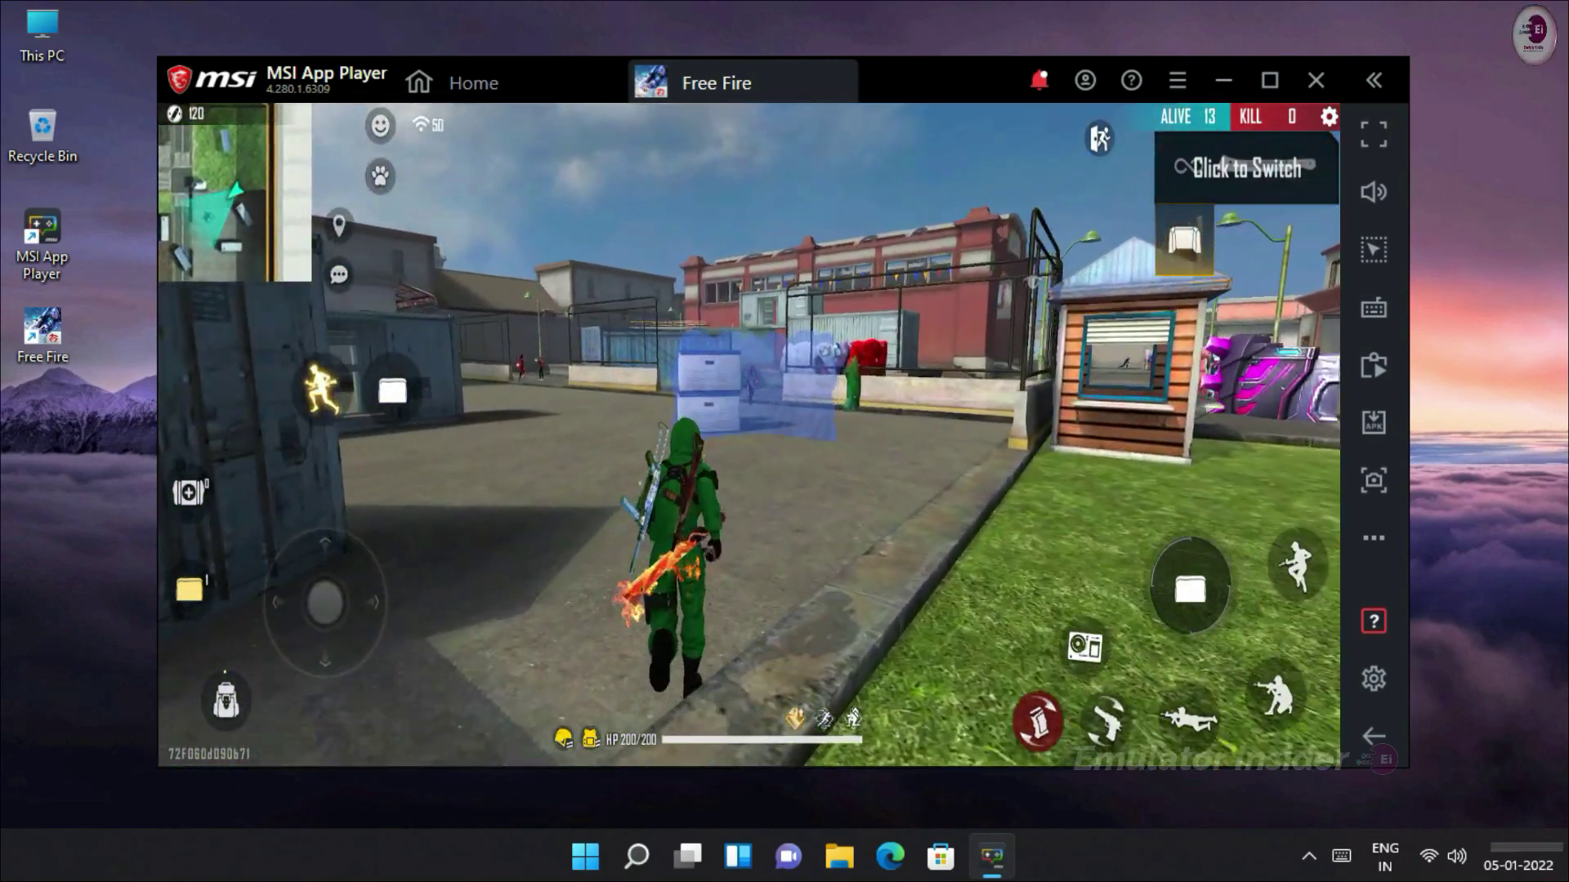
# - Switch between the melee weapon and the MP40 and fire at an opponent in the training match
pyautogui.press('3')
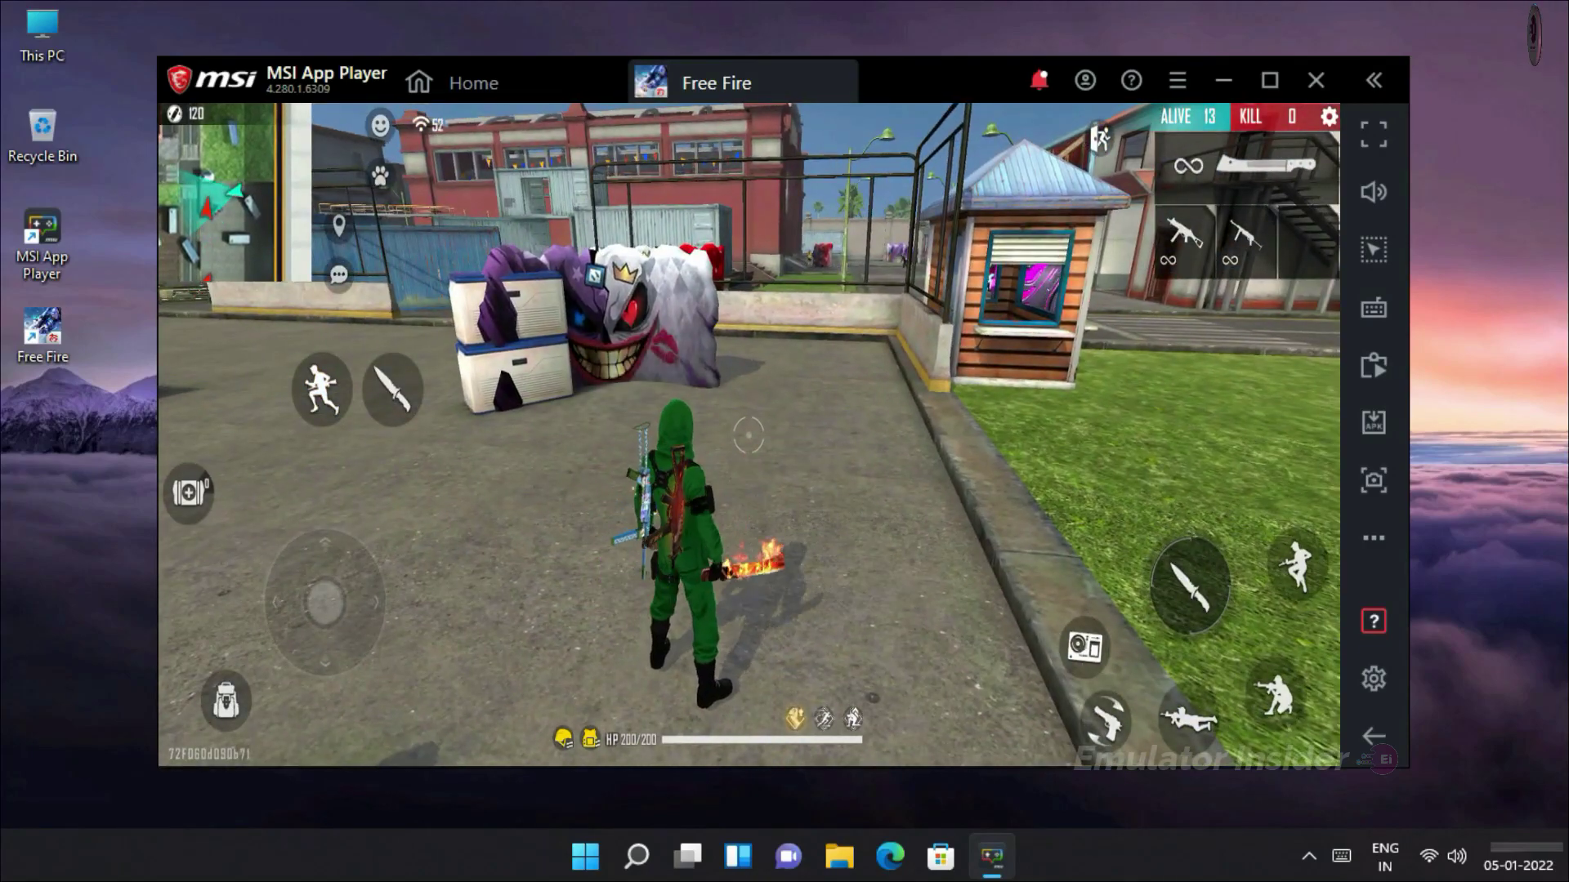
pyautogui.press('1')
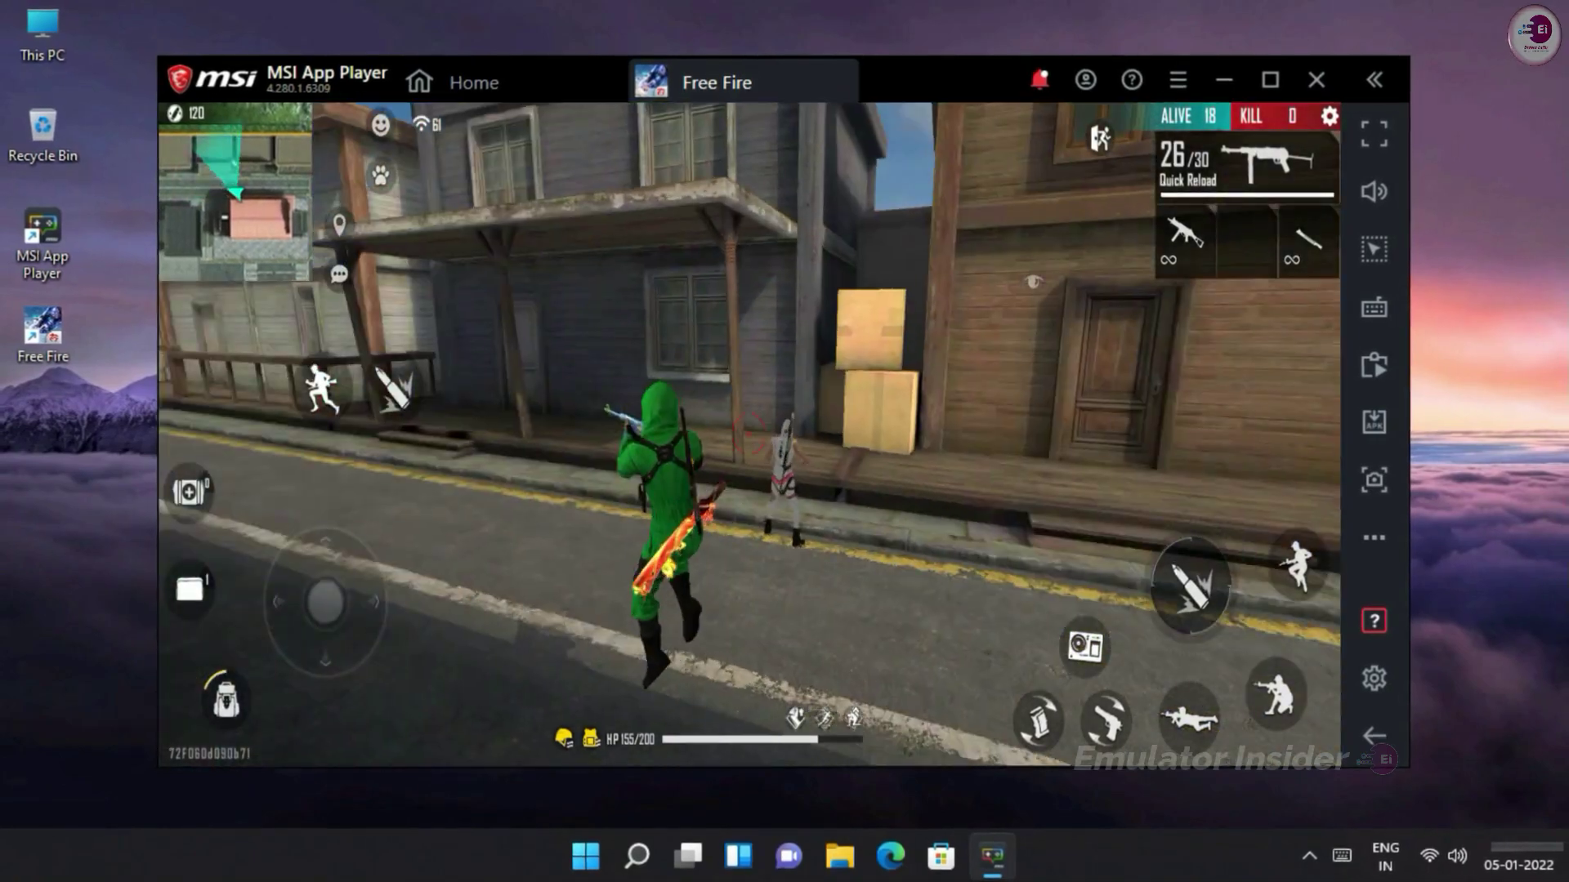
pyautogui.click(756, 429)
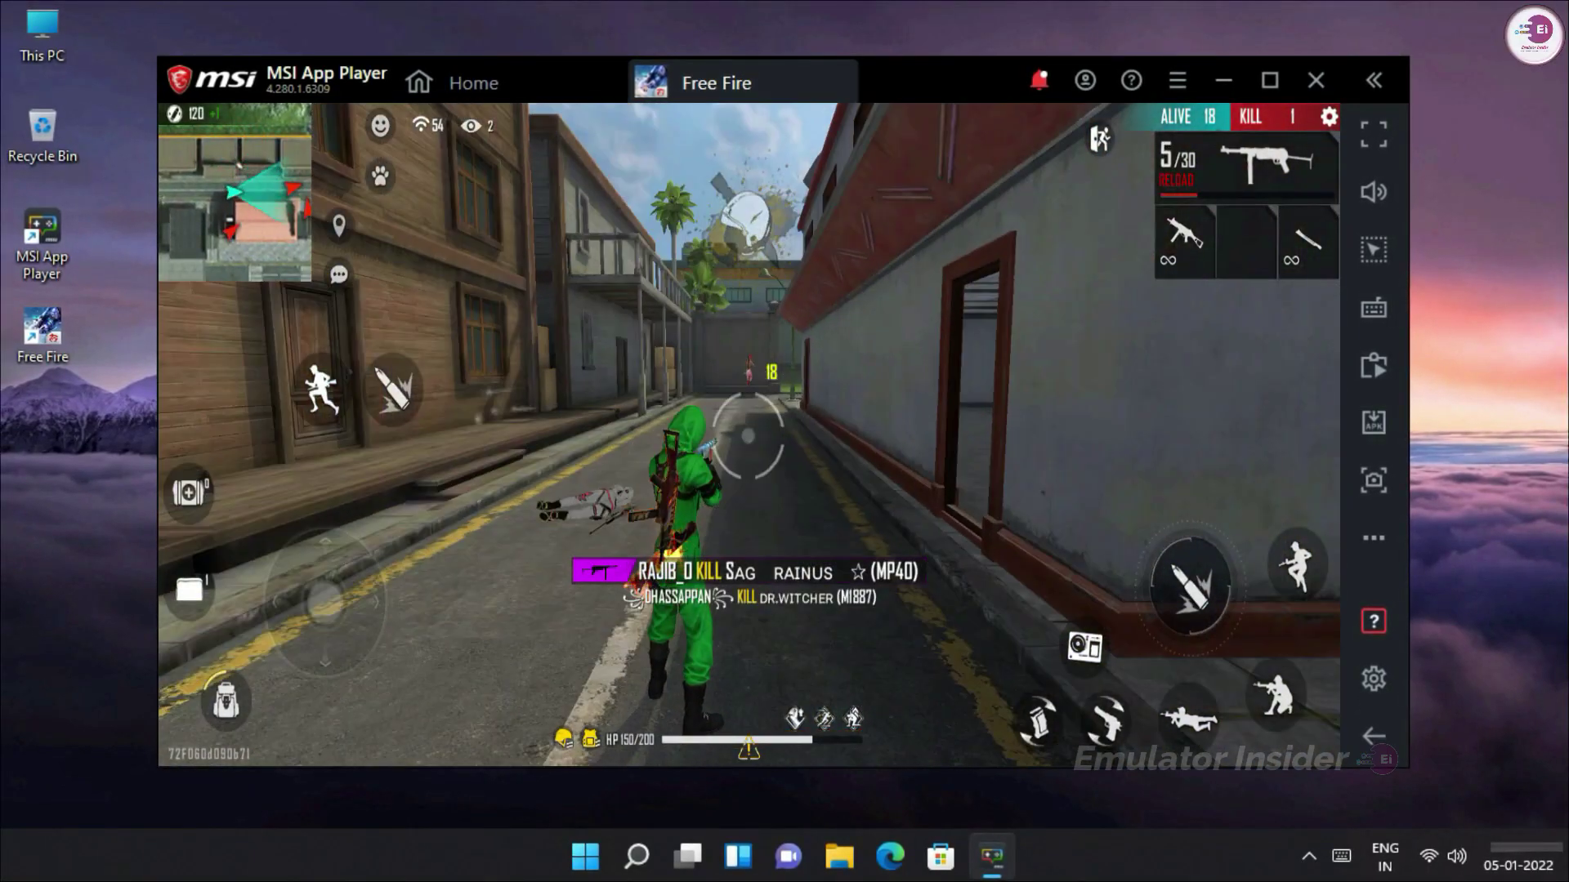